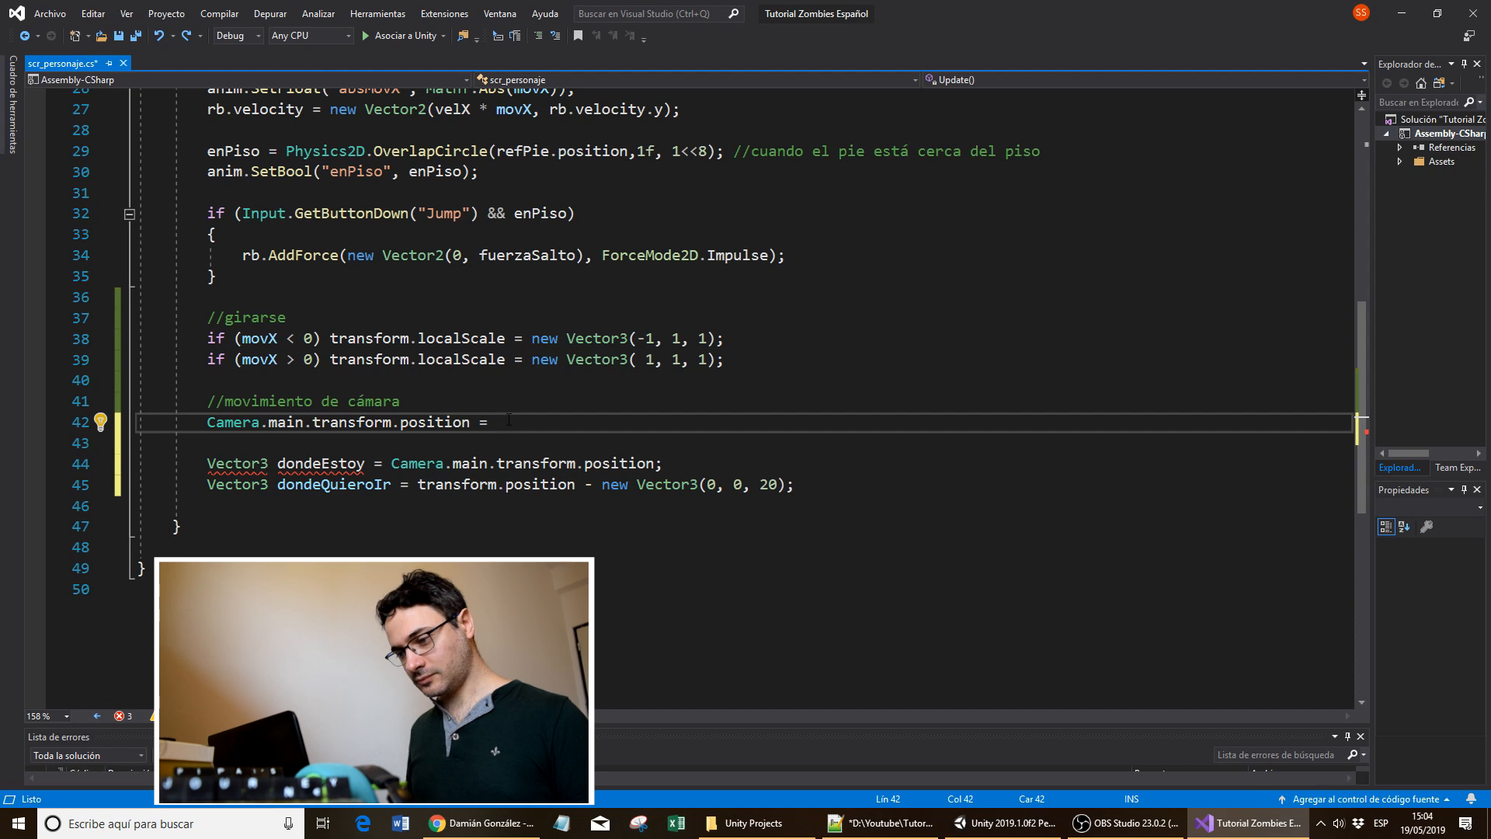
# - Move the unfinished camera position assignment below the dondeEstoy and dondeQuieroIr declarations in Update
pyautogui.hotkey('alt', 'Down')
pyautogui.hotkey('alt', 'Down')
pyautogui.hotkey('alt', 'Down')
pyautogui.hotkey('alt', 'Down')
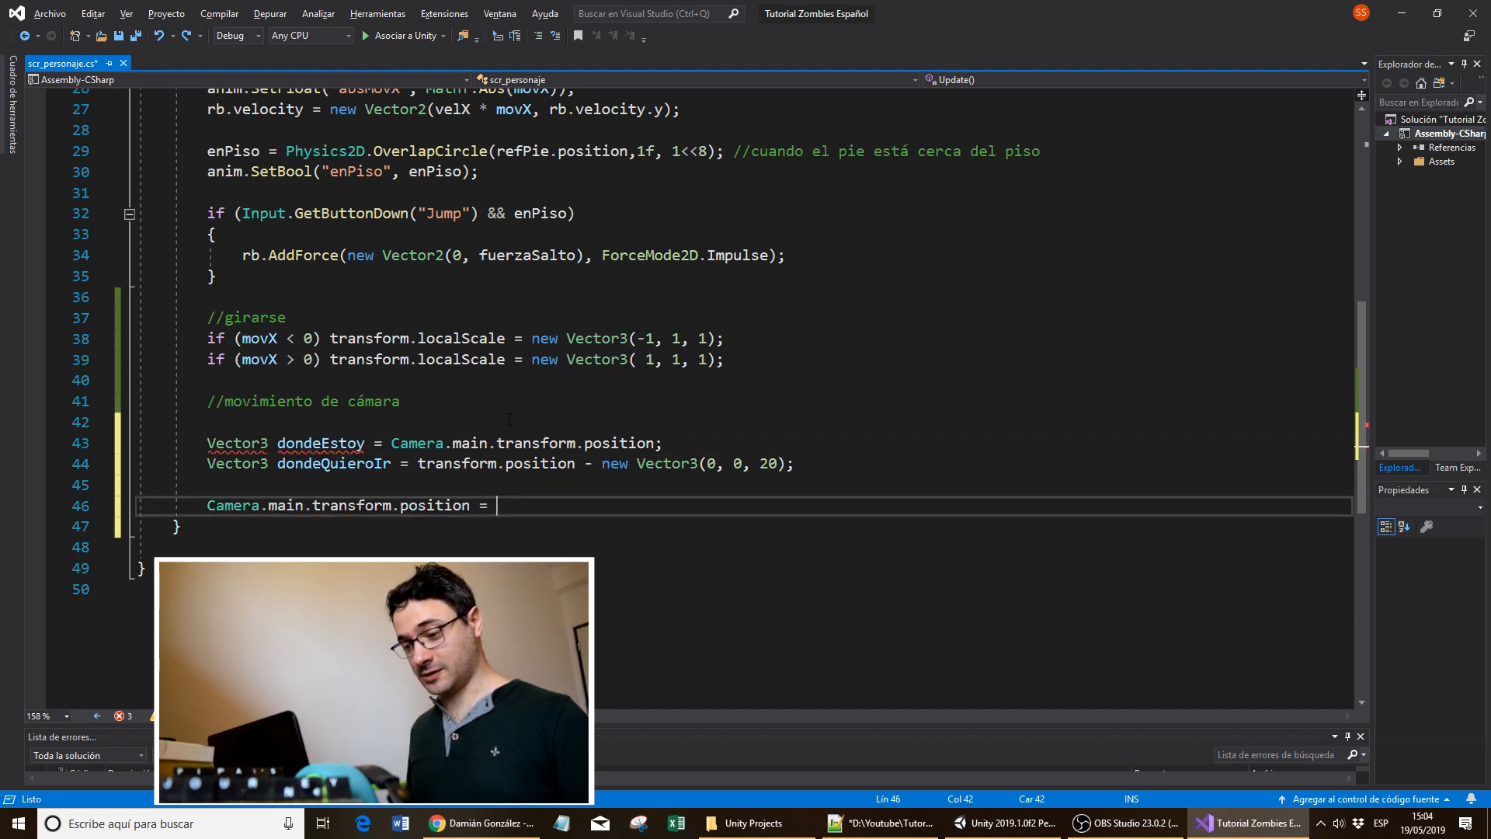
# - Complete the camera position assignment with dondeEstoy + (dondeQuieroIr - dondeEstoy) * 0.05f;
pyautogui.doubleClick(346, 465)
pyautogui.click(537, 510)
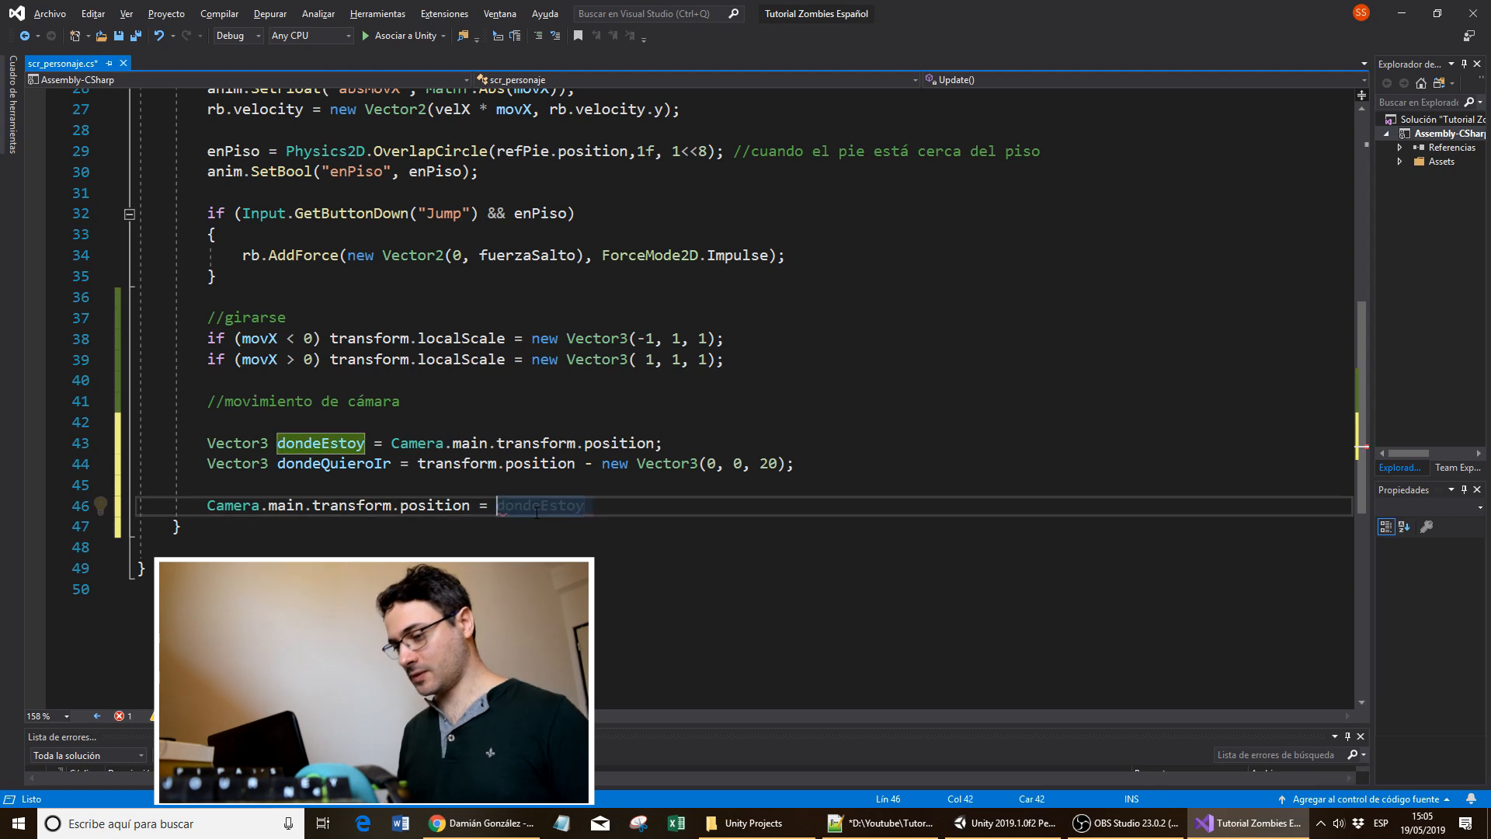
pyautogui.press('Delete')
pyautogui.write('dondeEstoy ')
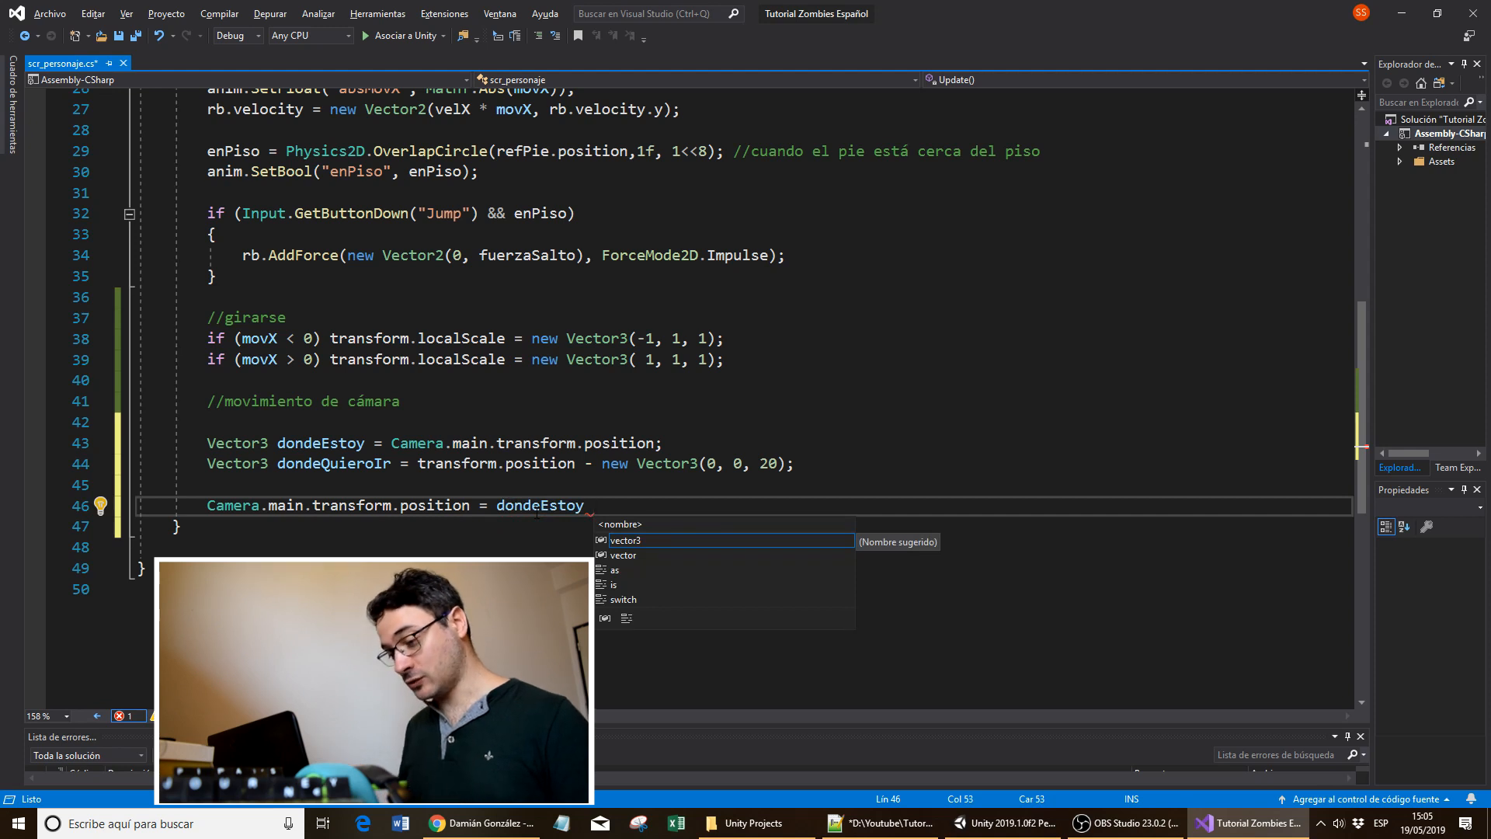
pyautogui.write('+ (dondeQuieroIr - dondeEstoy')
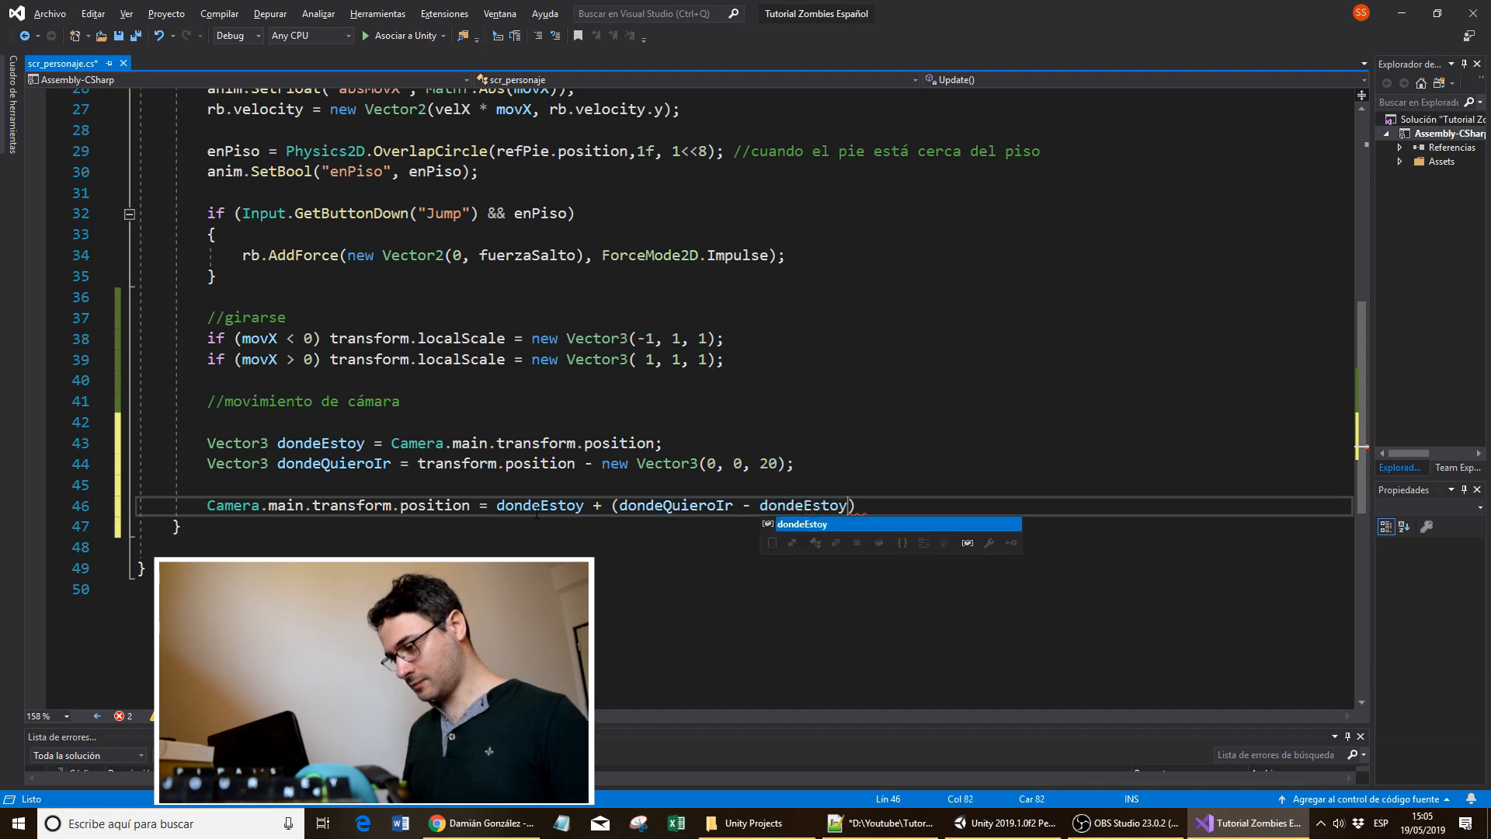
pyautogui.write(') * 0.05')
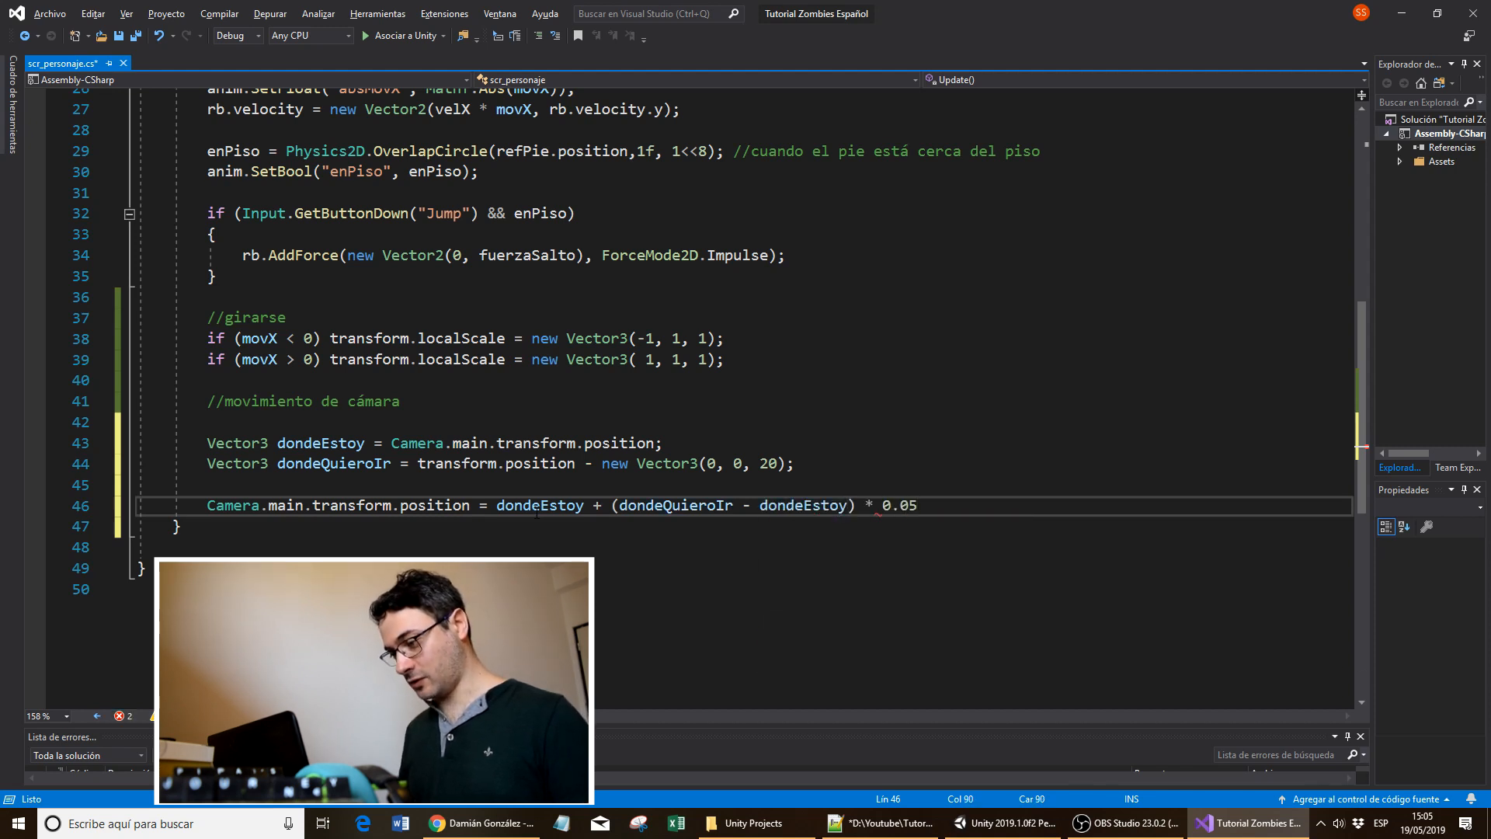
pyautogui.write('f;')
# - Save the script, switch to Unity and play the scene to test the camera movement
pyautogui.hotkey('ctrl', 's')
pyautogui.click(1002, 822)
pyautogui.click(705, 45)
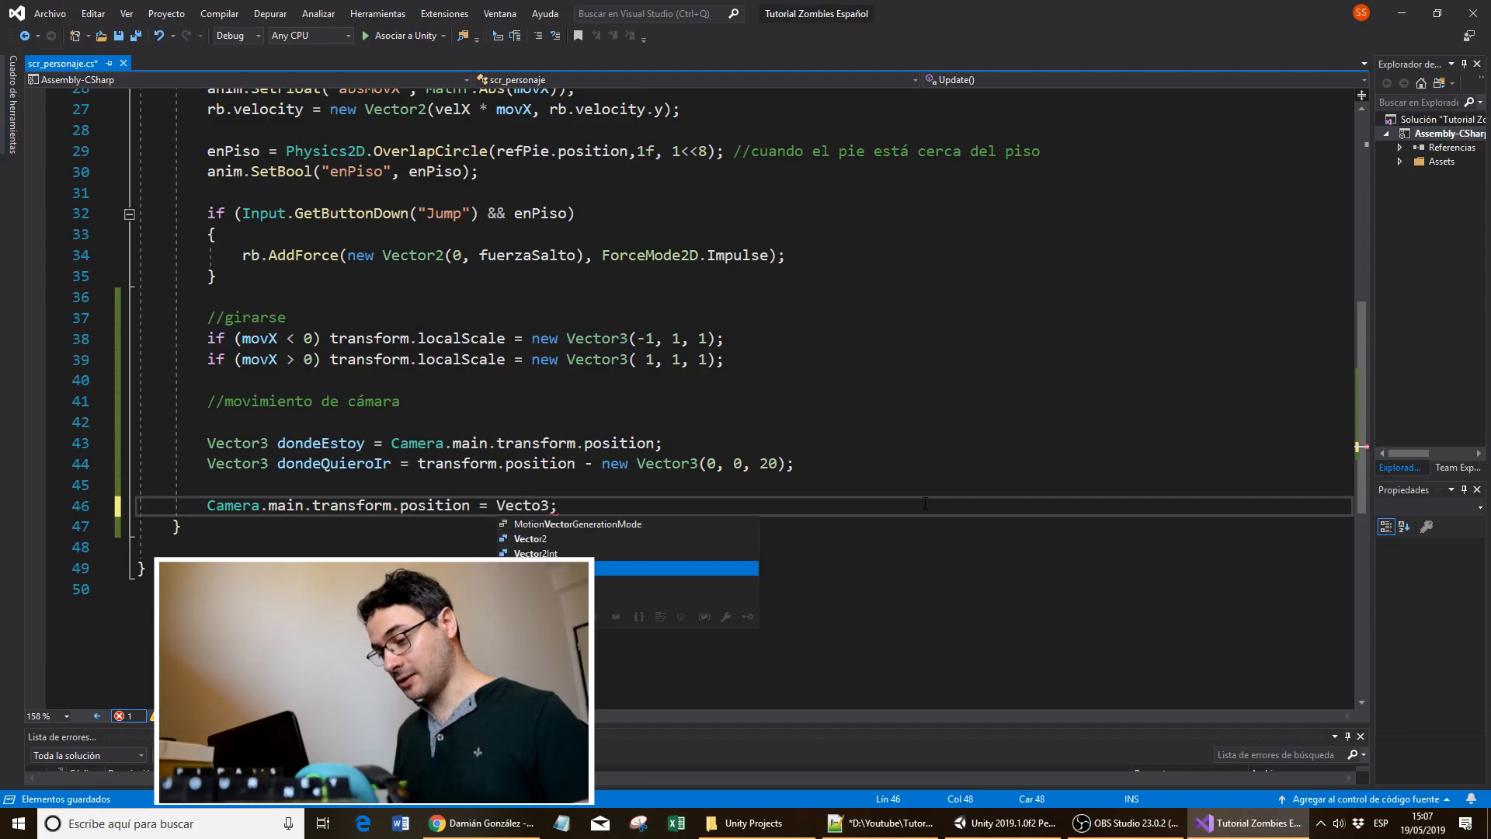
# - Assign the main camera position with Vector3.Lerp, passing dondeEstoy, dondeQuieroIr and .05f as arguments
pyautogui.press('BackSpace')
pyautogui.write('3.Lerp/')
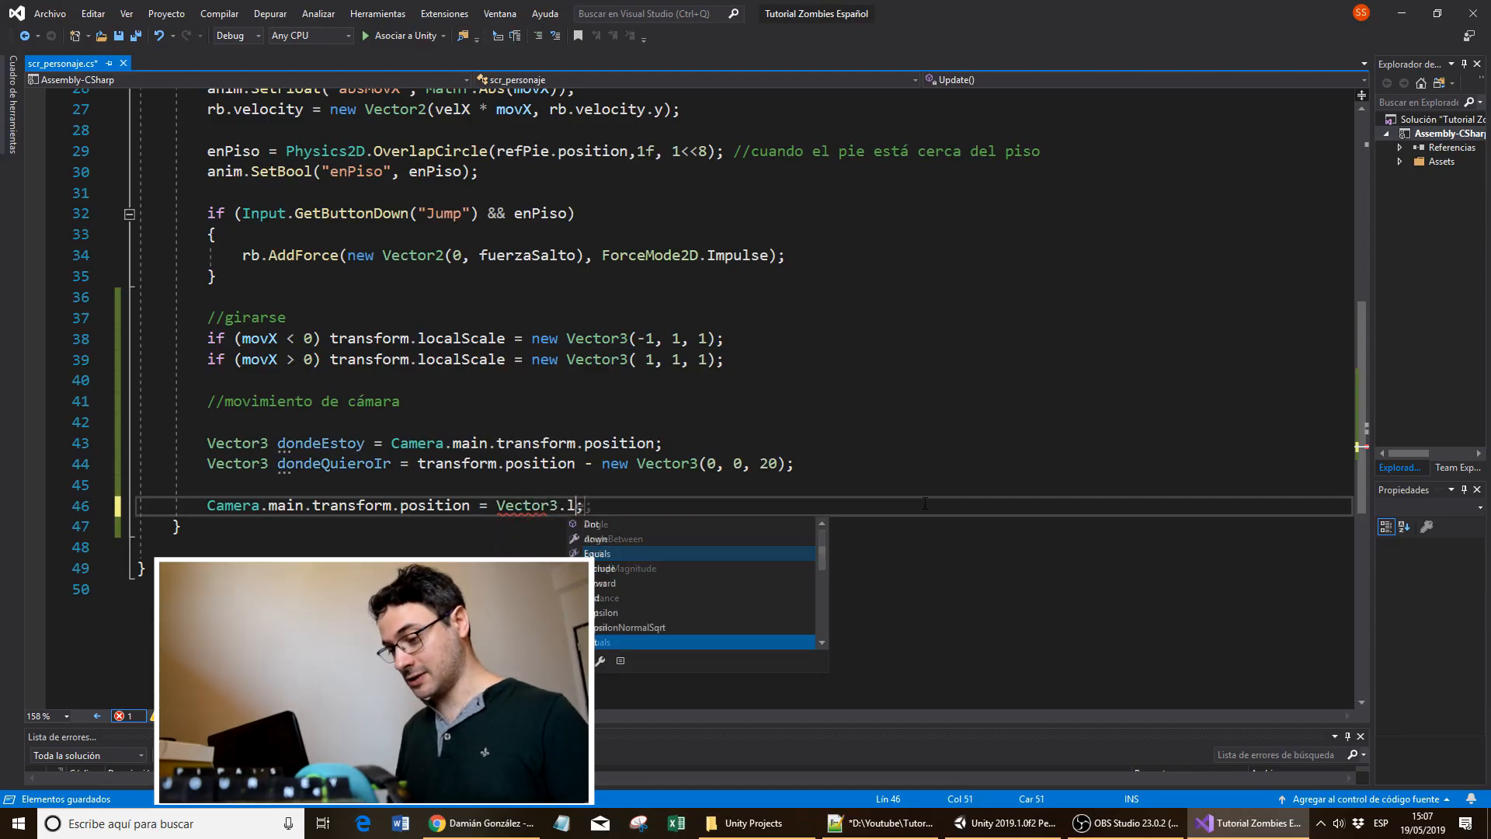
pyautogui.write('(')
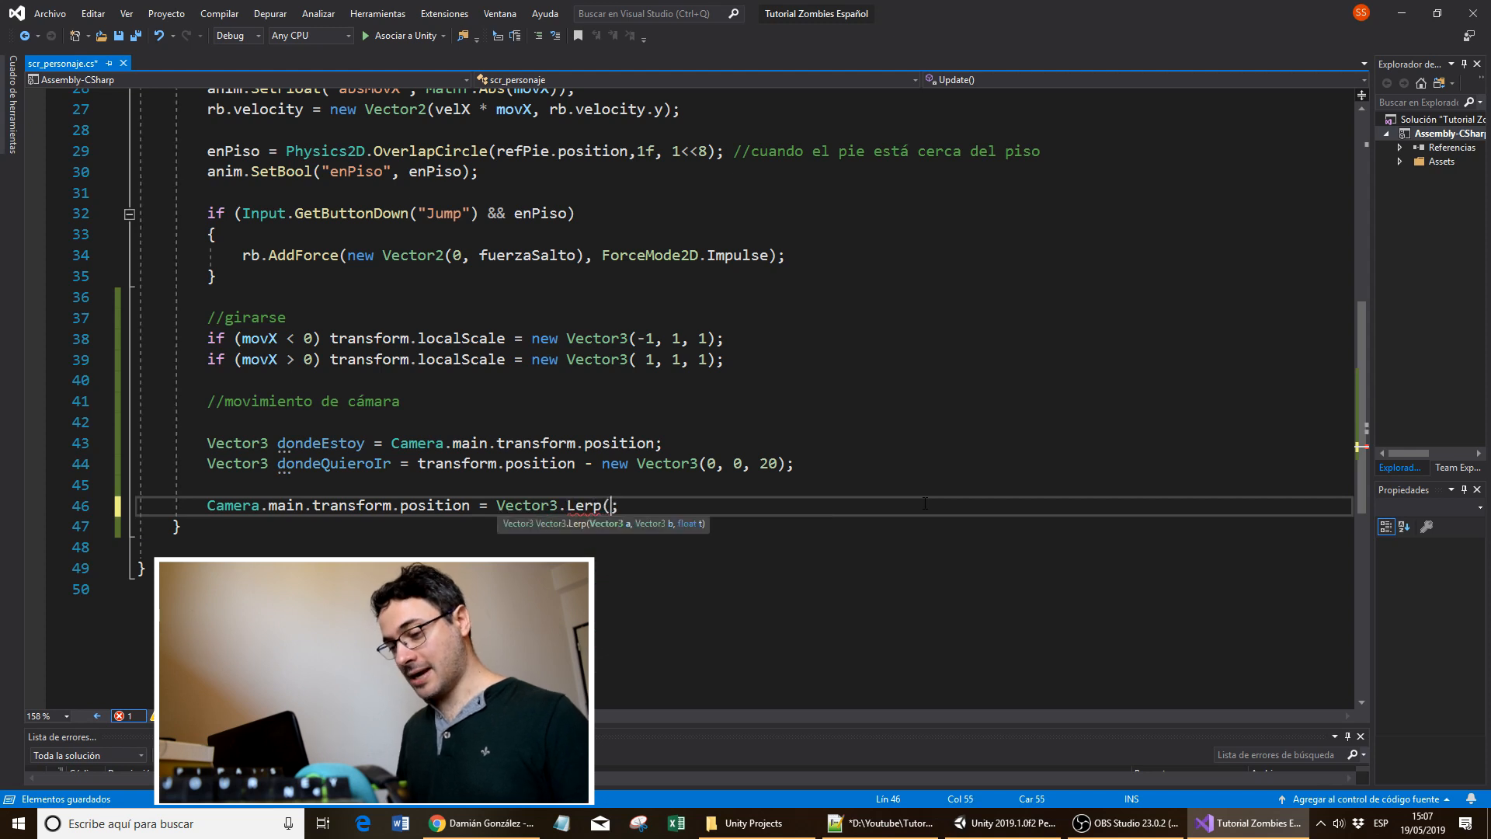
pyautogui.write('dondeEstoy,')
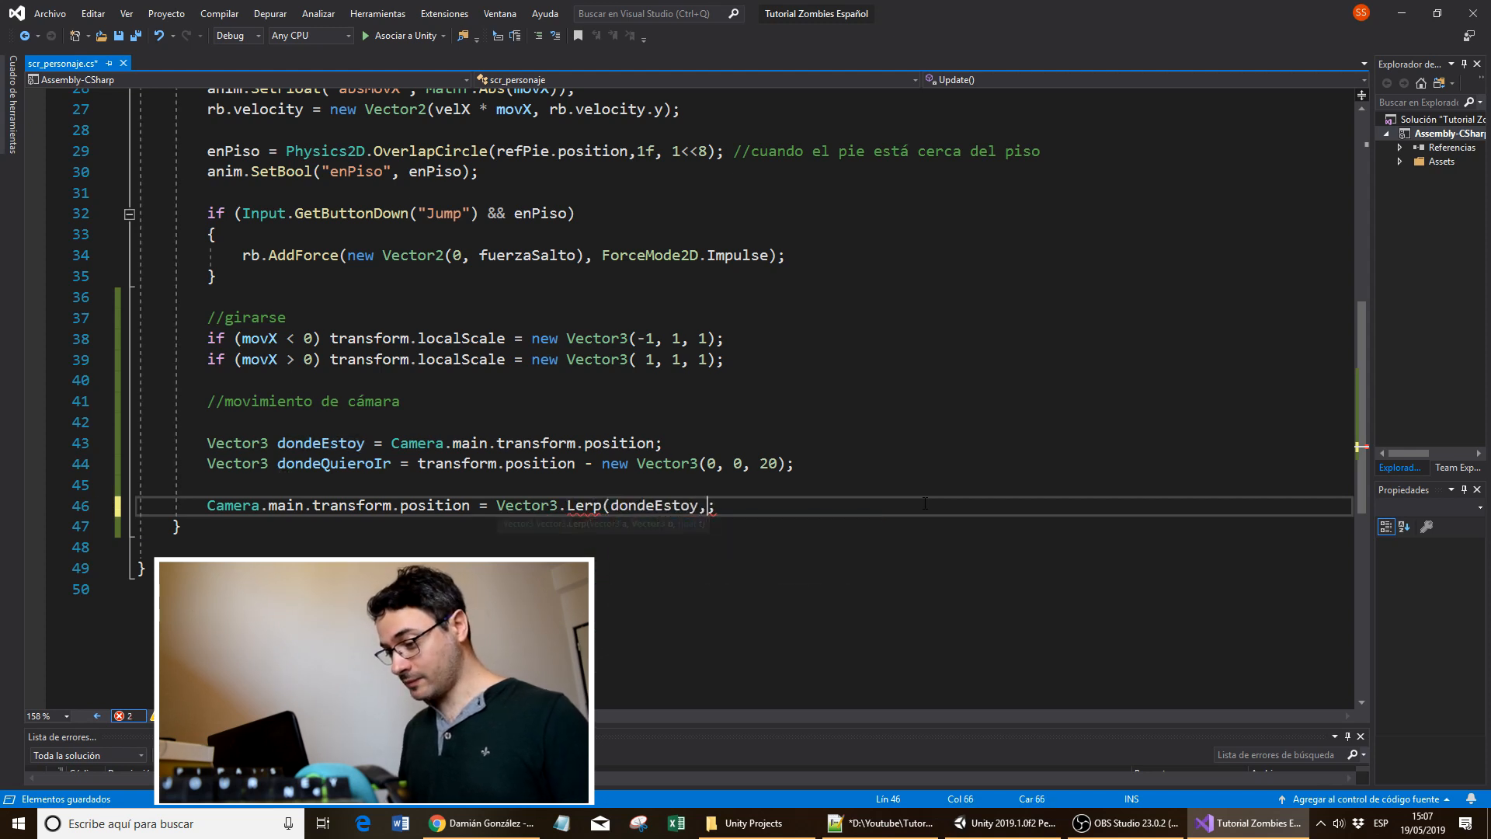
pyautogui.write('donde')
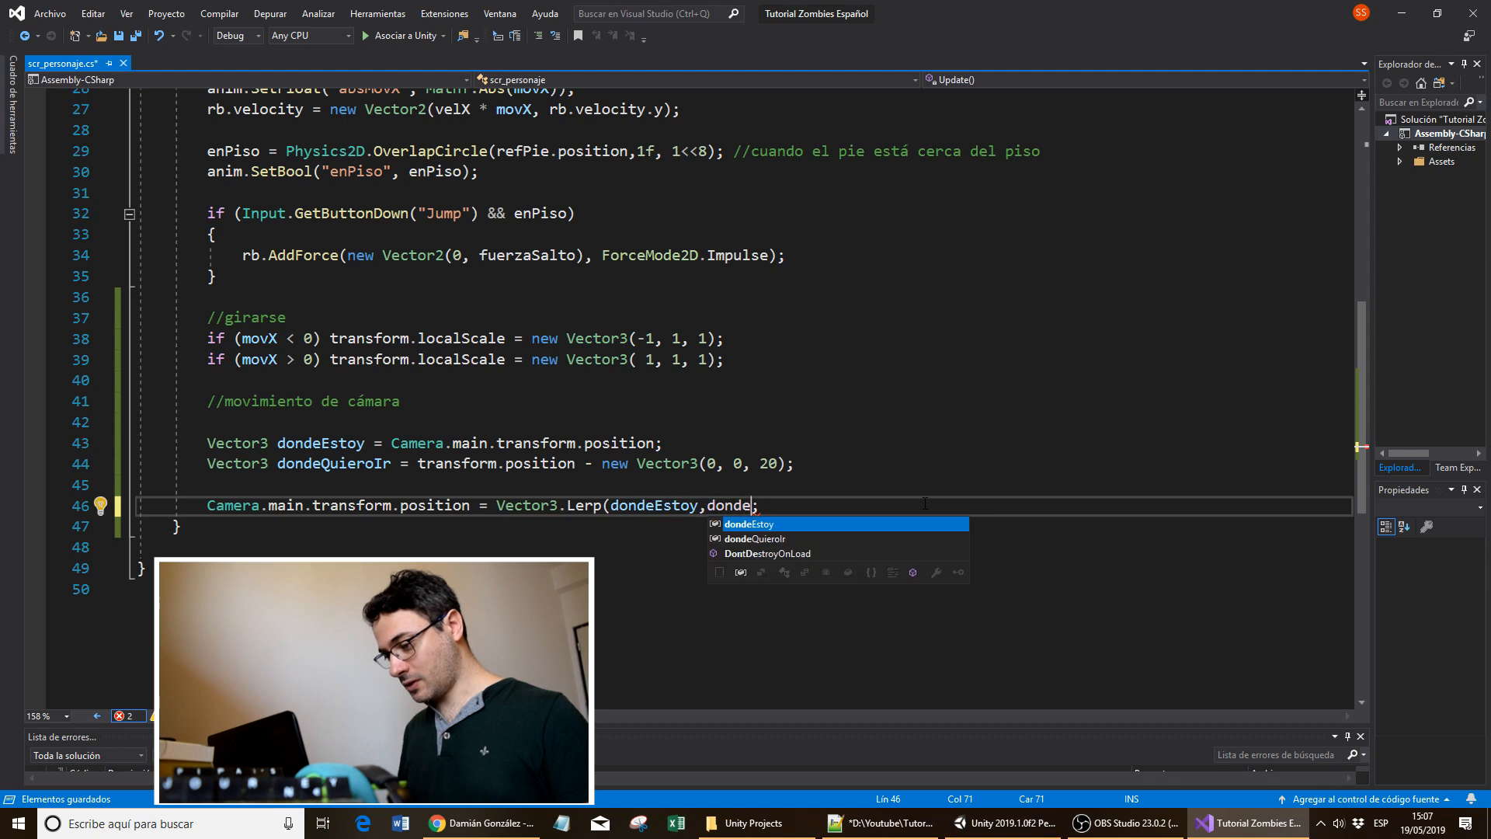
pyautogui.write('QuieroIr,')
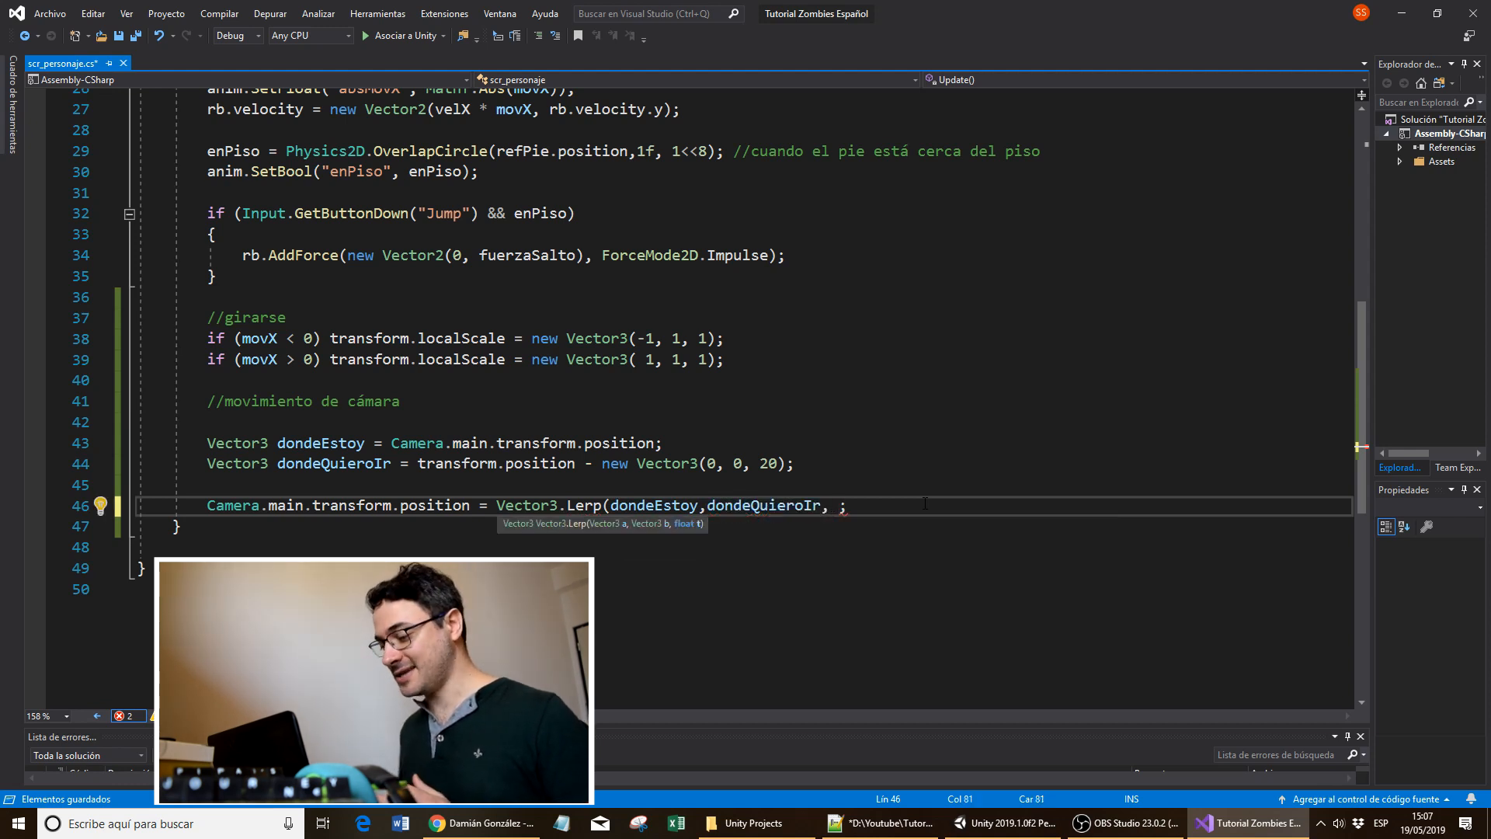
pyautogui.doubleClick(651, 506)
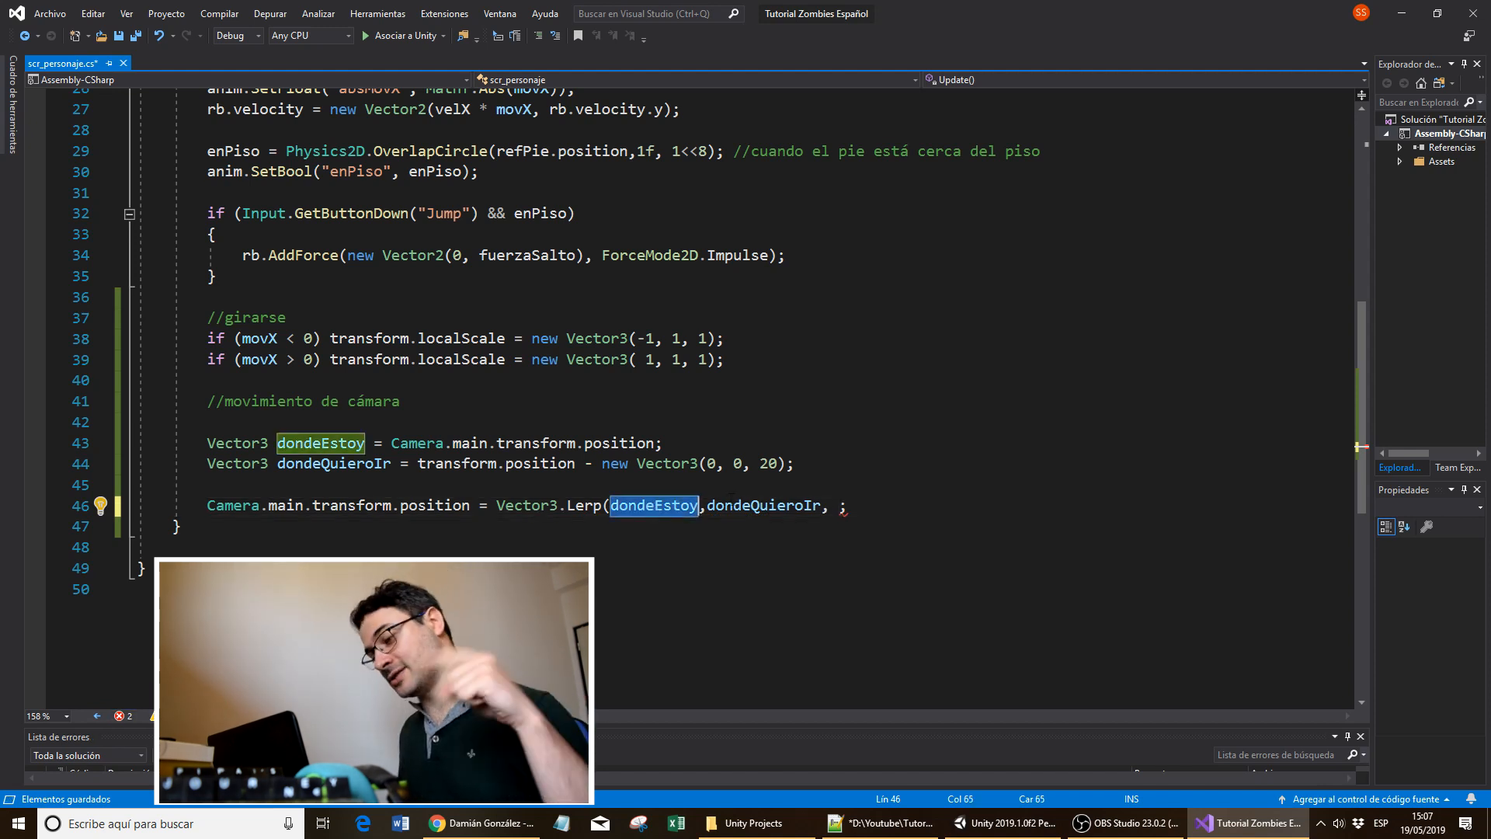
pyautogui.doubleClick(738, 506)
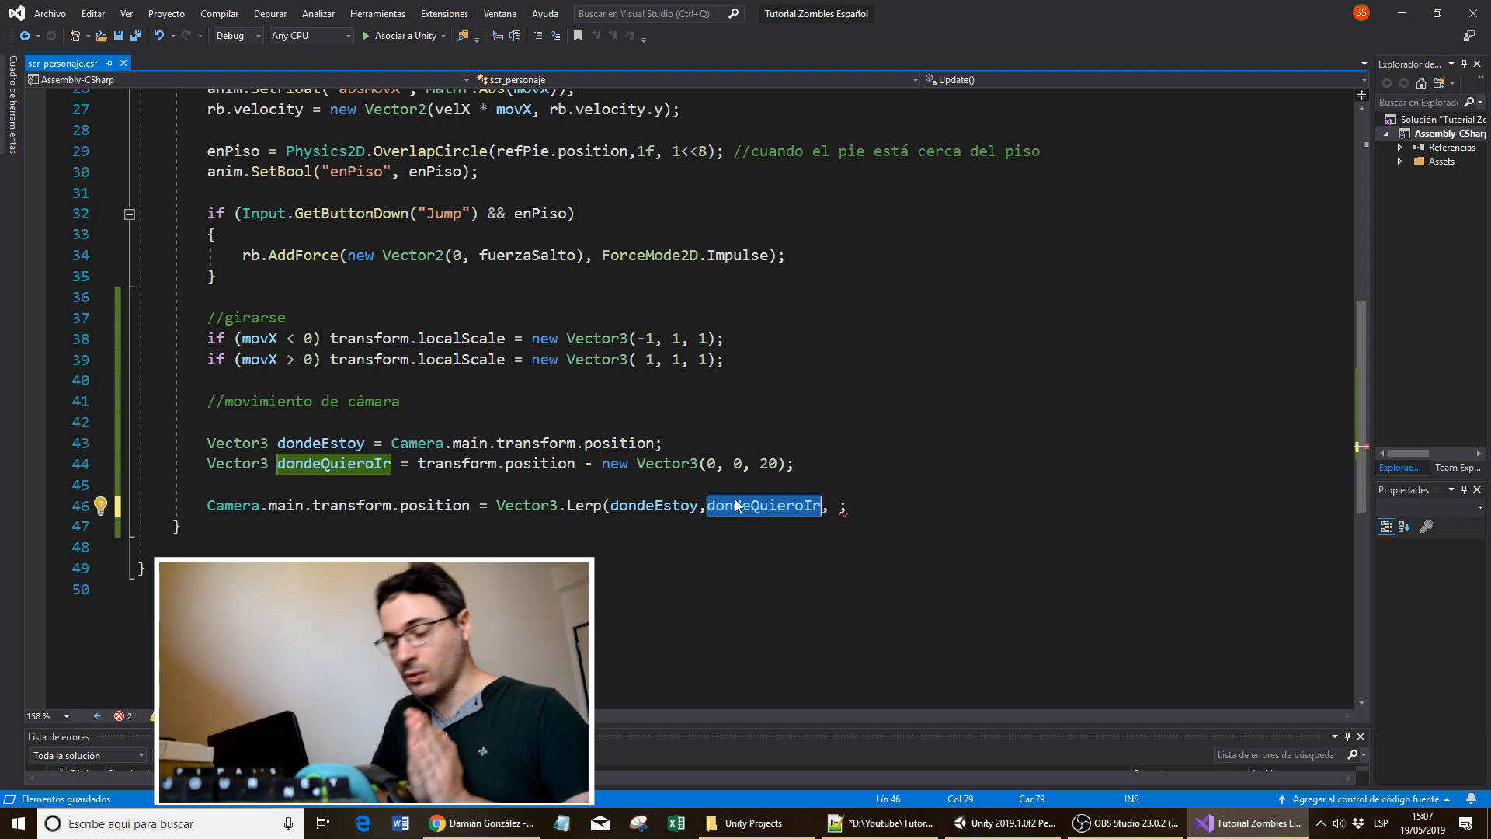
pyautogui.press('Right')
pyautogui.press('Right')
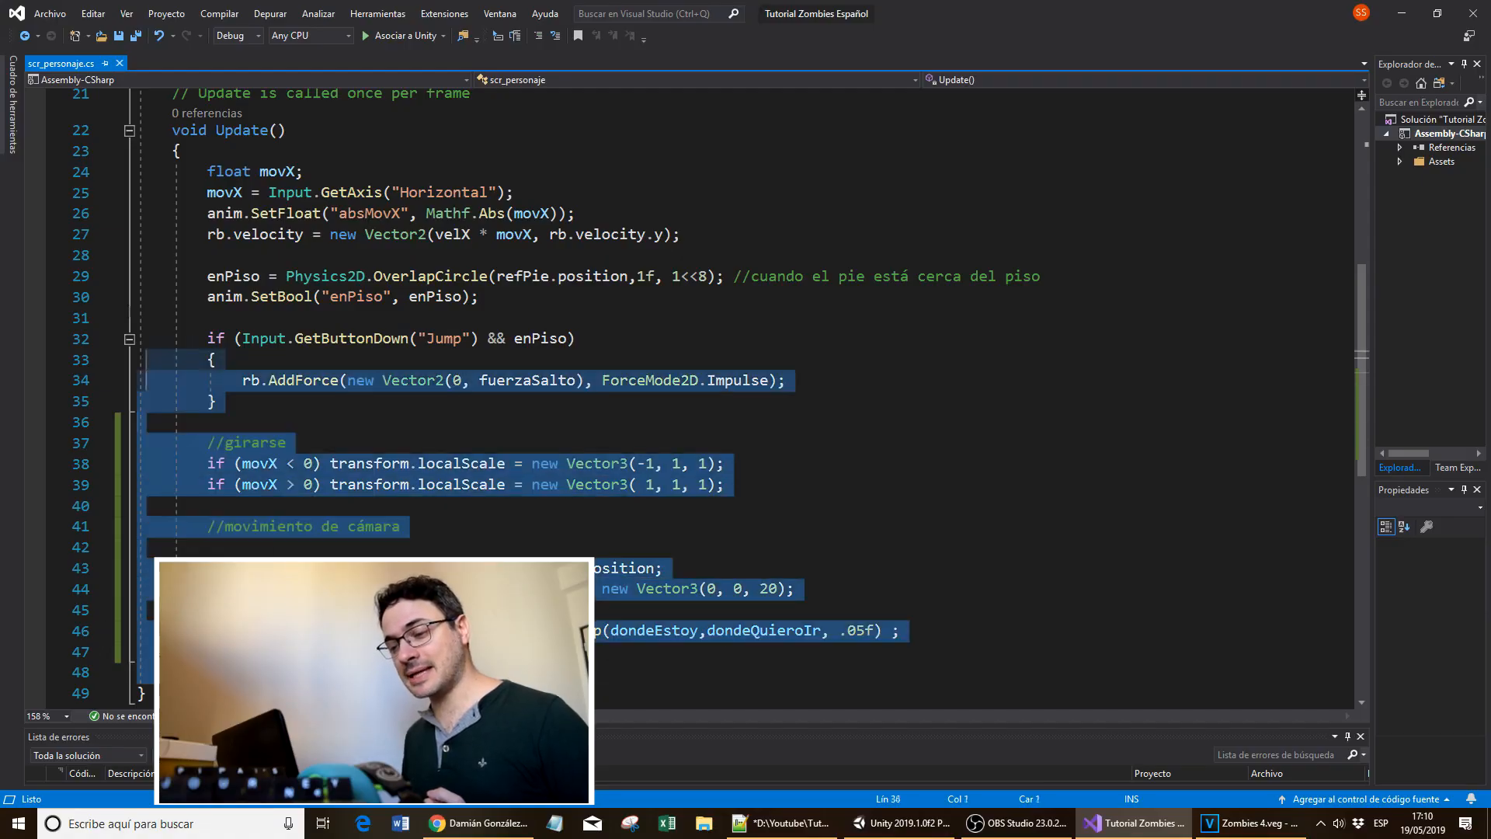
# - Move the "movimiento de cámara" code out of Update into a new FixedUpdate method at the end of the class
pyautogui.moveTo(146, 365); pyautogui.dragTo(74, 155)
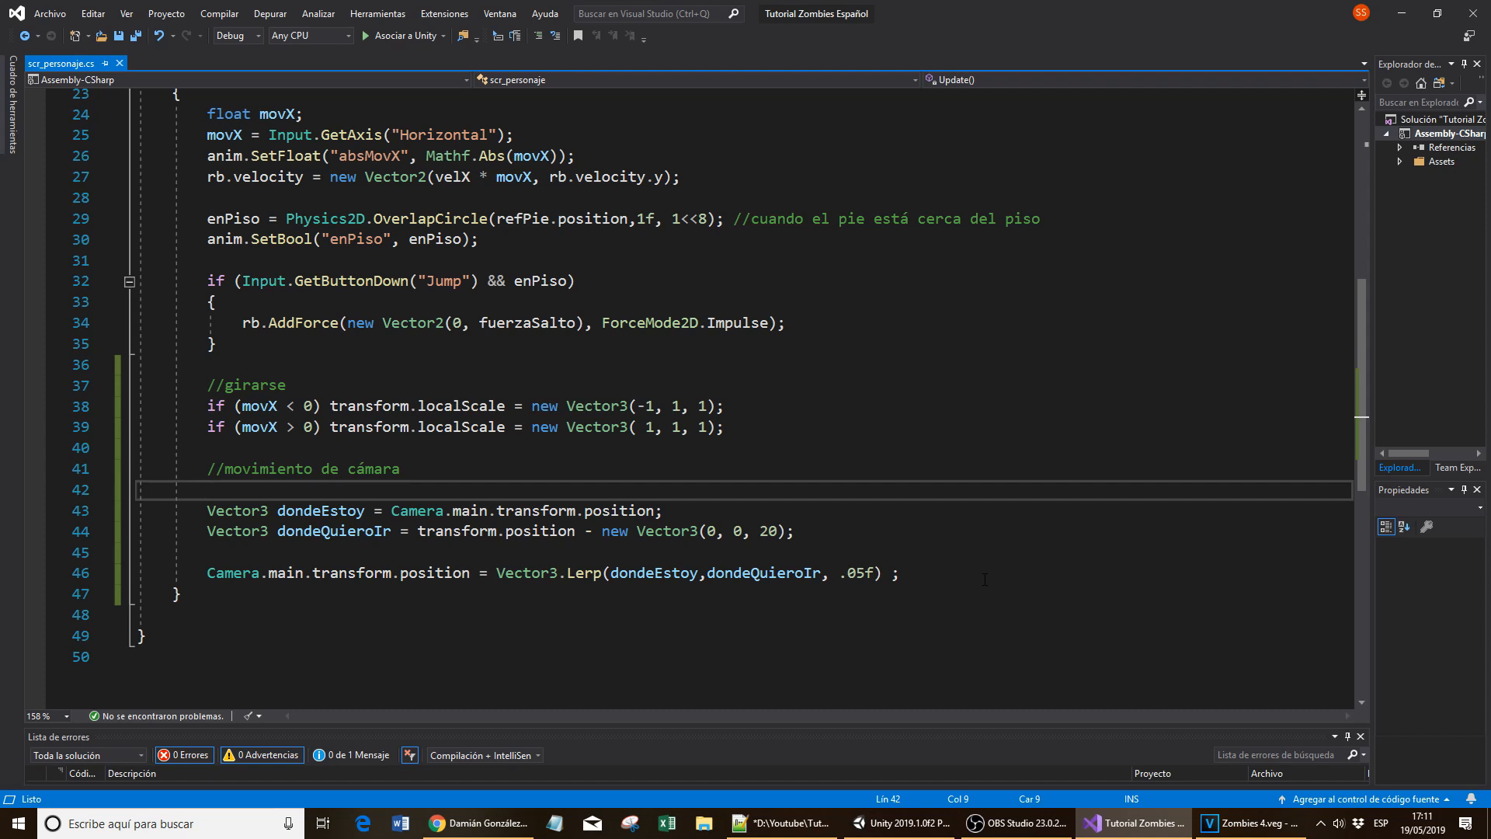
pyautogui.moveTo(932, 575); pyautogui.dragTo(146, 468)
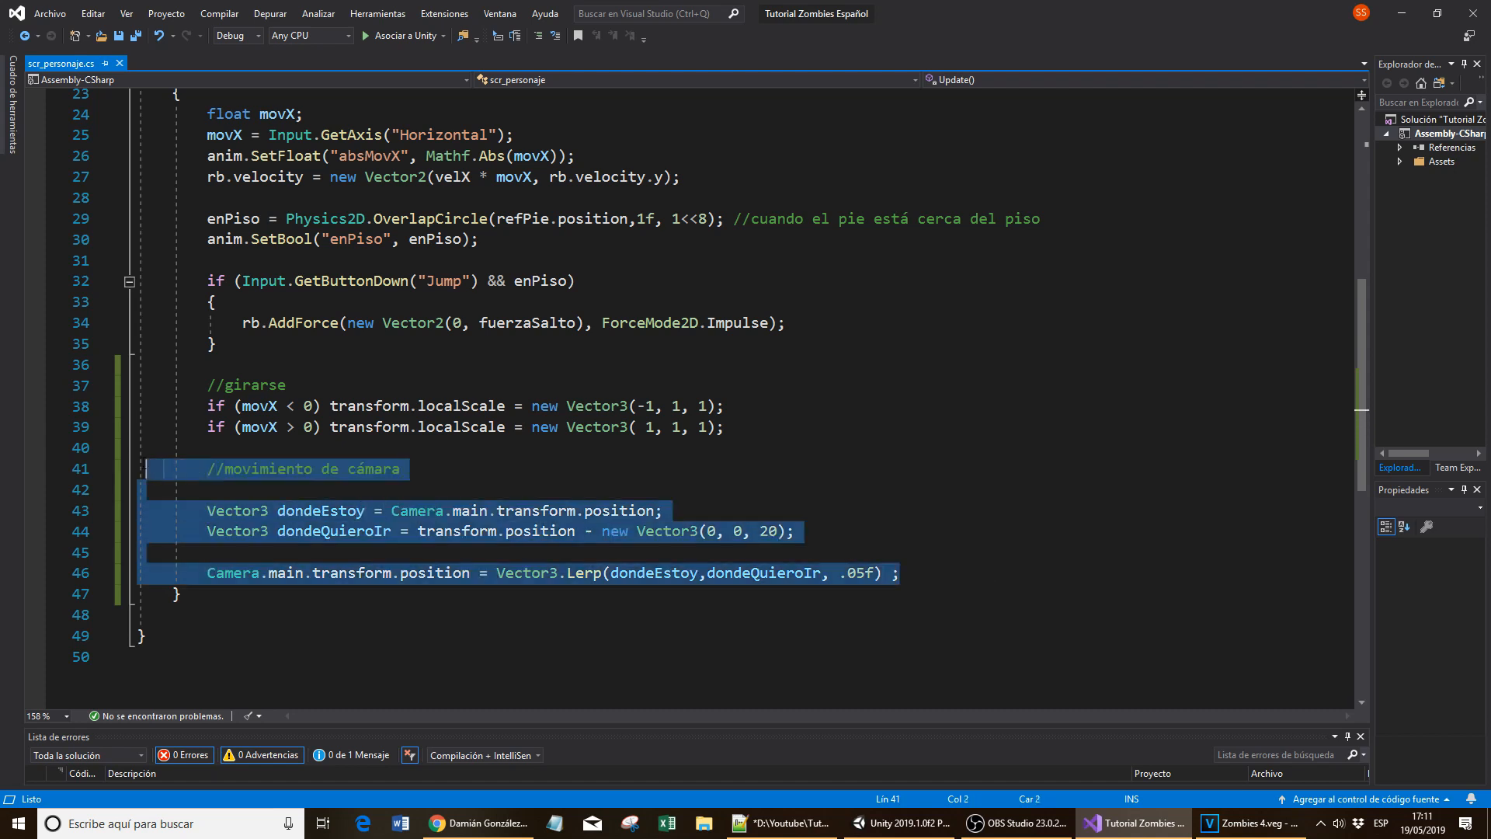
pyautogui.hotkey('ctrl', 'x')
pyautogui.press('Down')
pyautogui.press('Down')
pyautogui.press('Return')
pyautogui.write('void ')
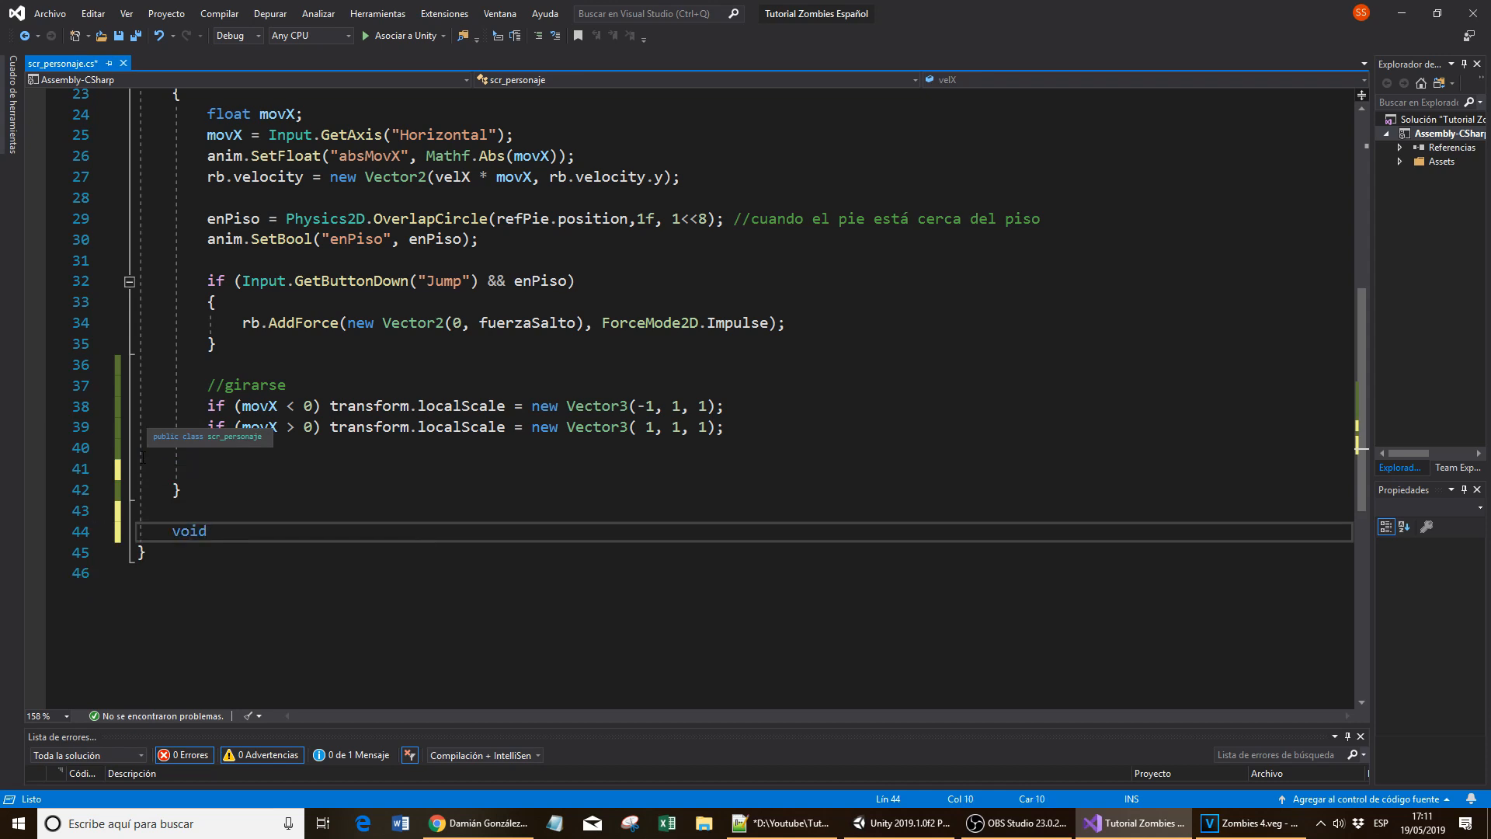
pyautogui.write('fixedU')
pyautogui.press('Tab')
pyautogui.hotkey('ctrl', 'v')
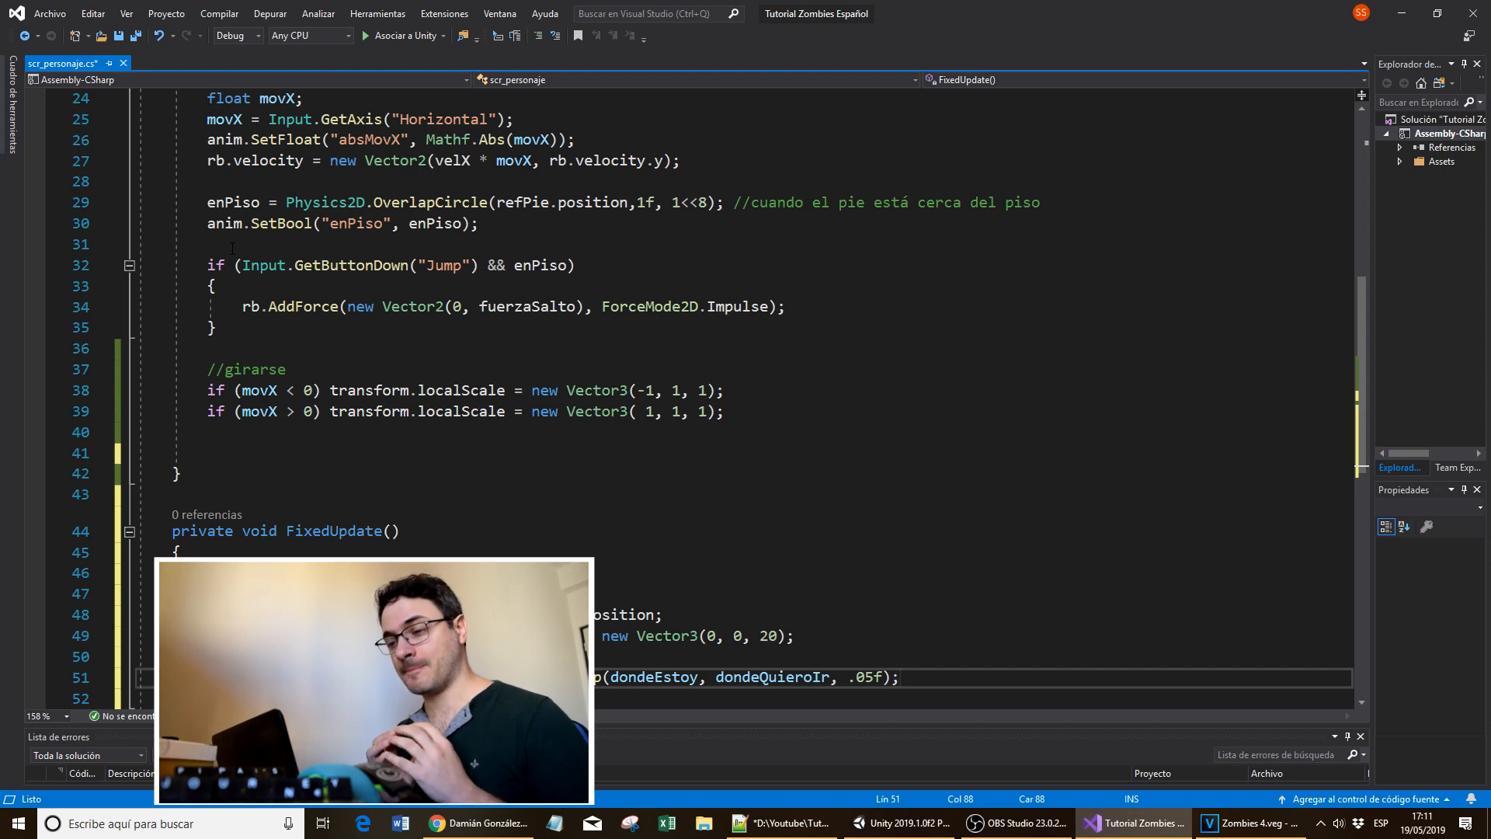
# - Highlight the whole Update method and the new FixedUpdate method in turn to compare them
pyautogui.scroll(3, 302, 522)
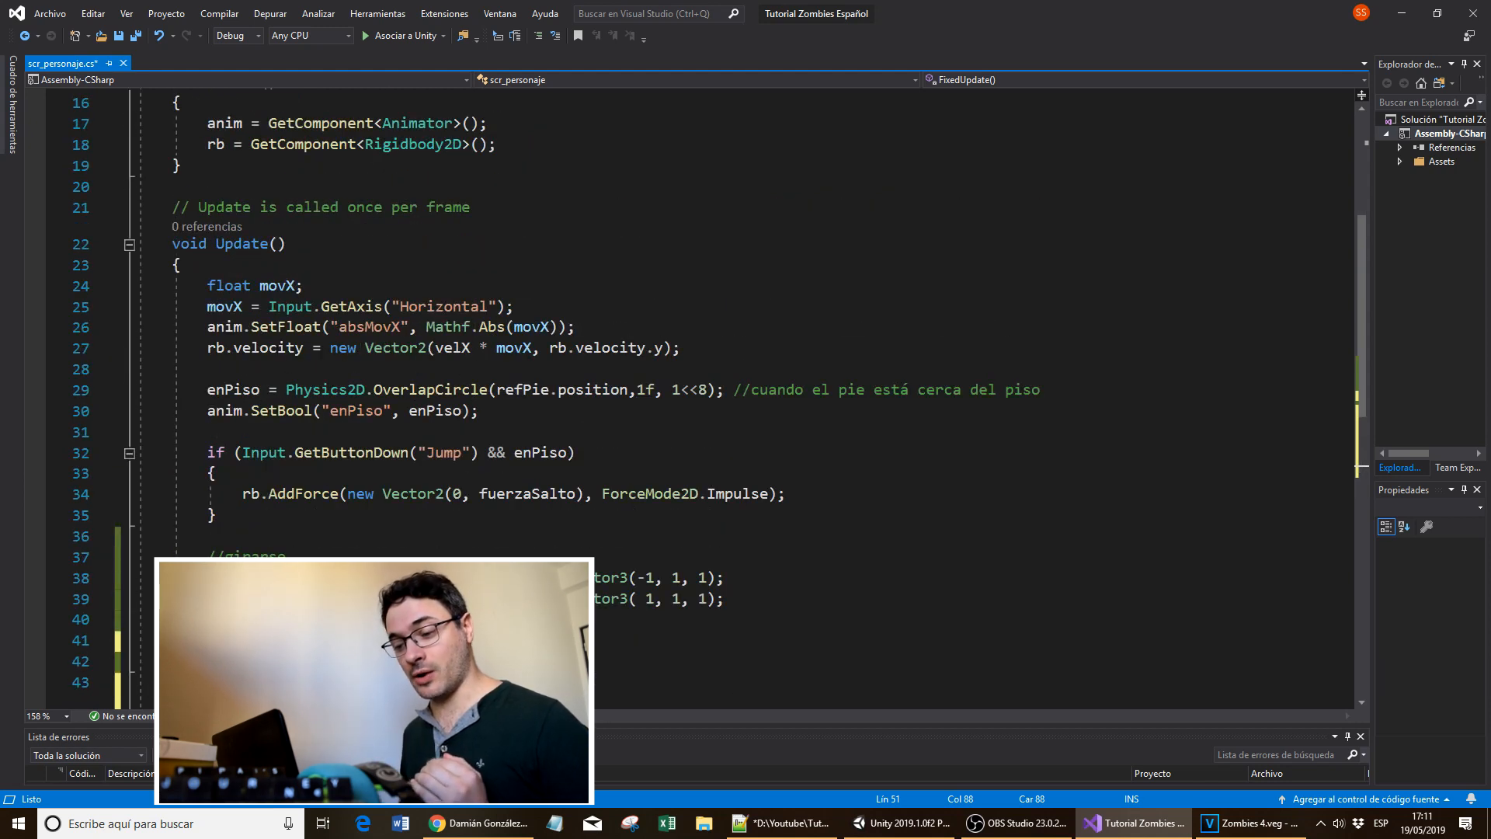
pyautogui.moveTo(207, 640); pyautogui.dragTo(2, 228)
pyautogui.scroll(-7, 404, 363)
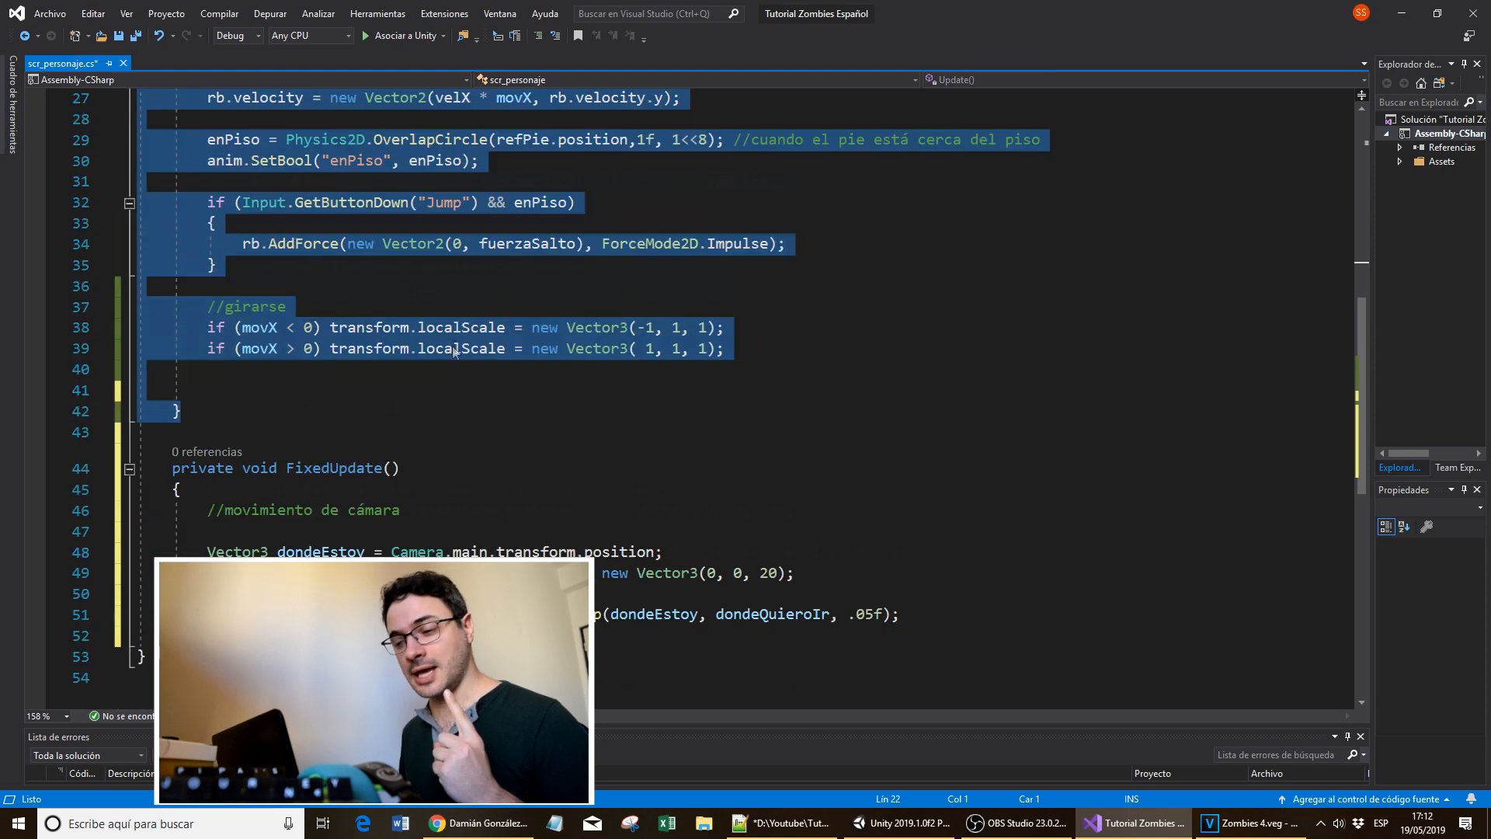
pyautogui.moveTo(151, 471); pyautogui.dragTo(59, 321)
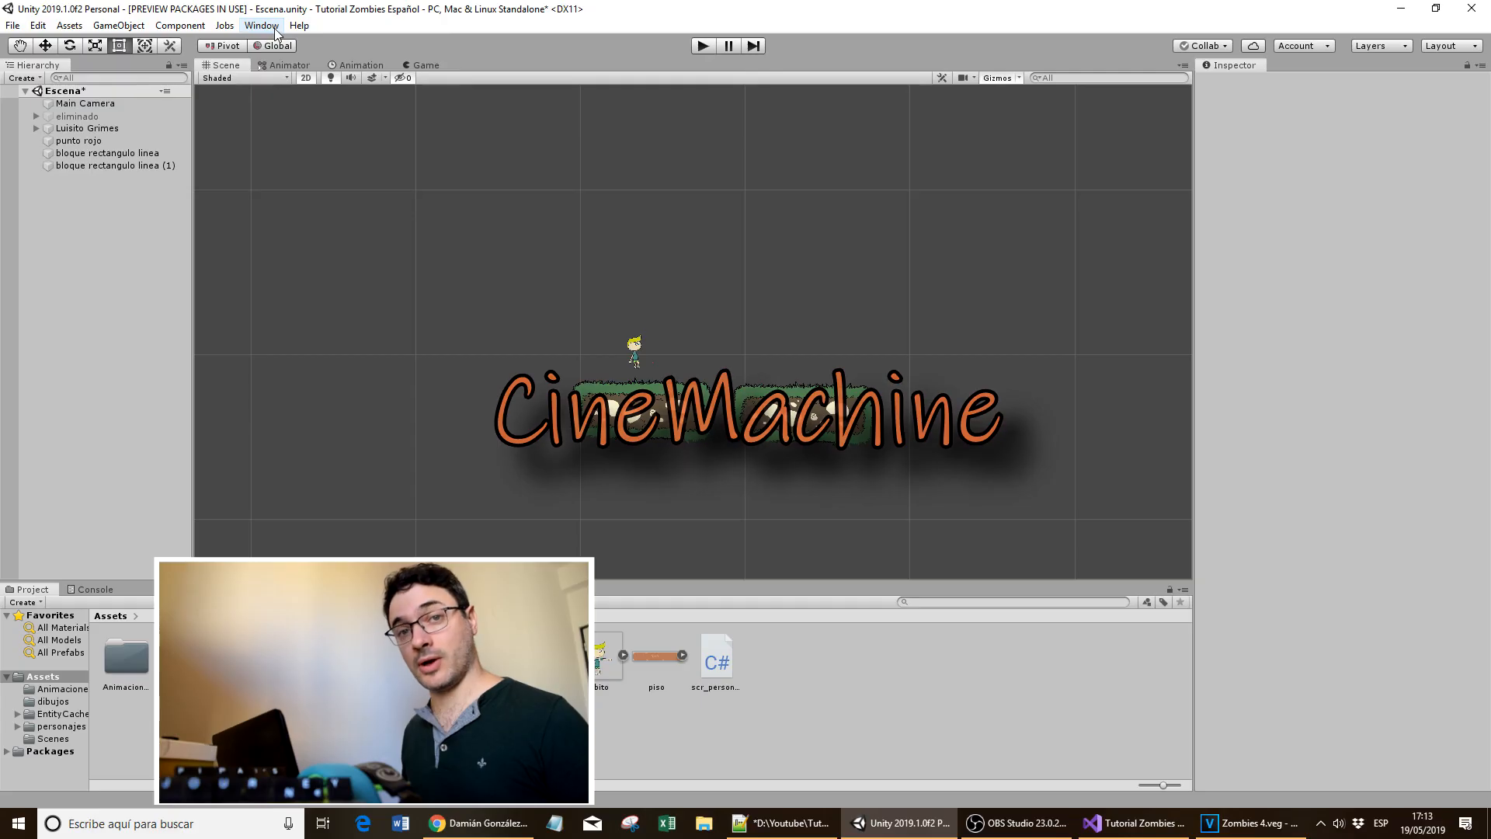
# - Search for "cinema" in the Package Manager, check that preview packages are shown, and install Cinemachine
pyautogui.click(273, 28)
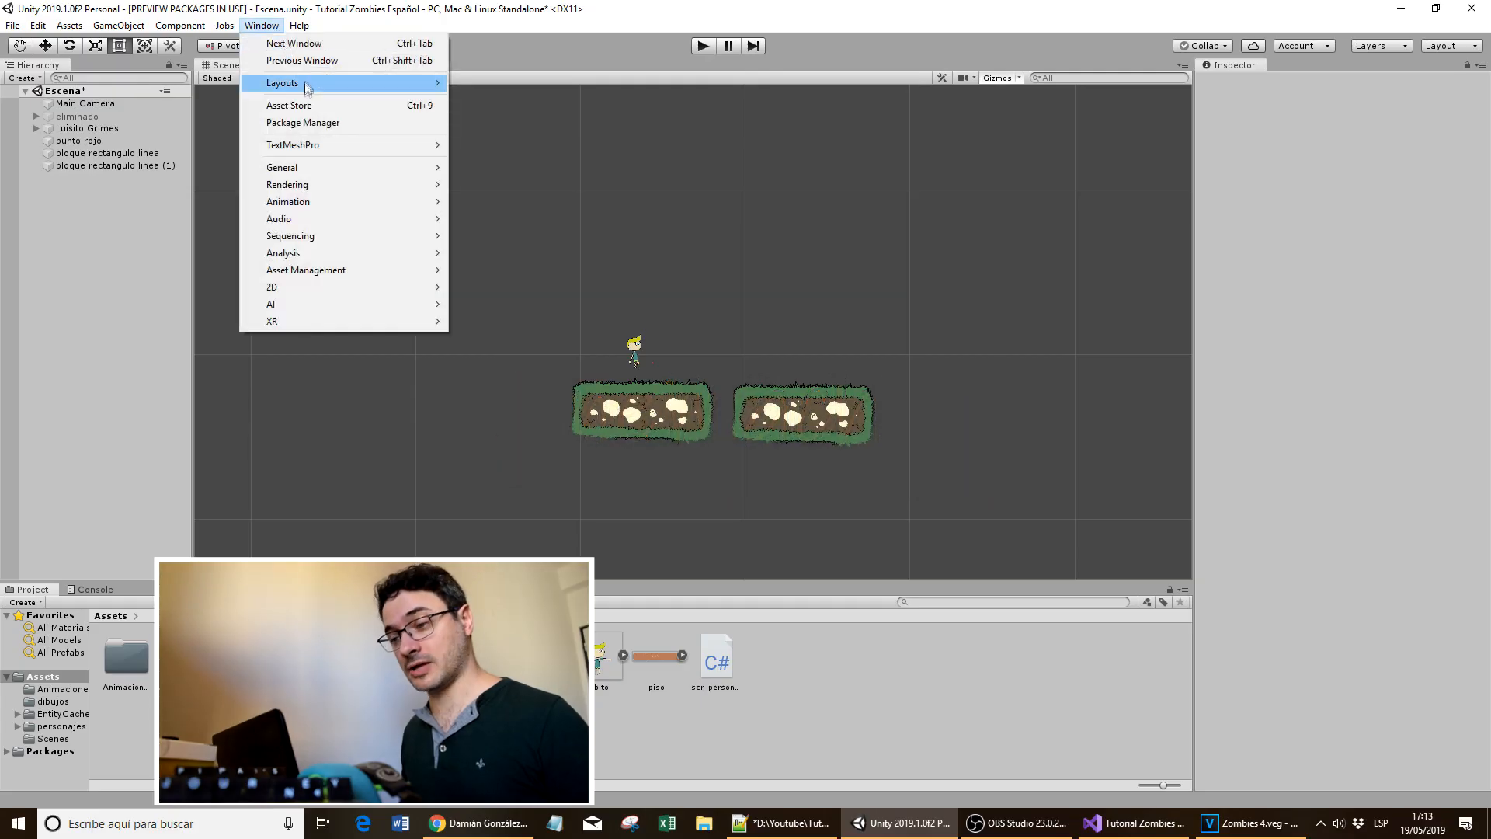
pyautogui.click(303, 122)
pyautogui.click(634, 138)
pyautogui.write('ci')
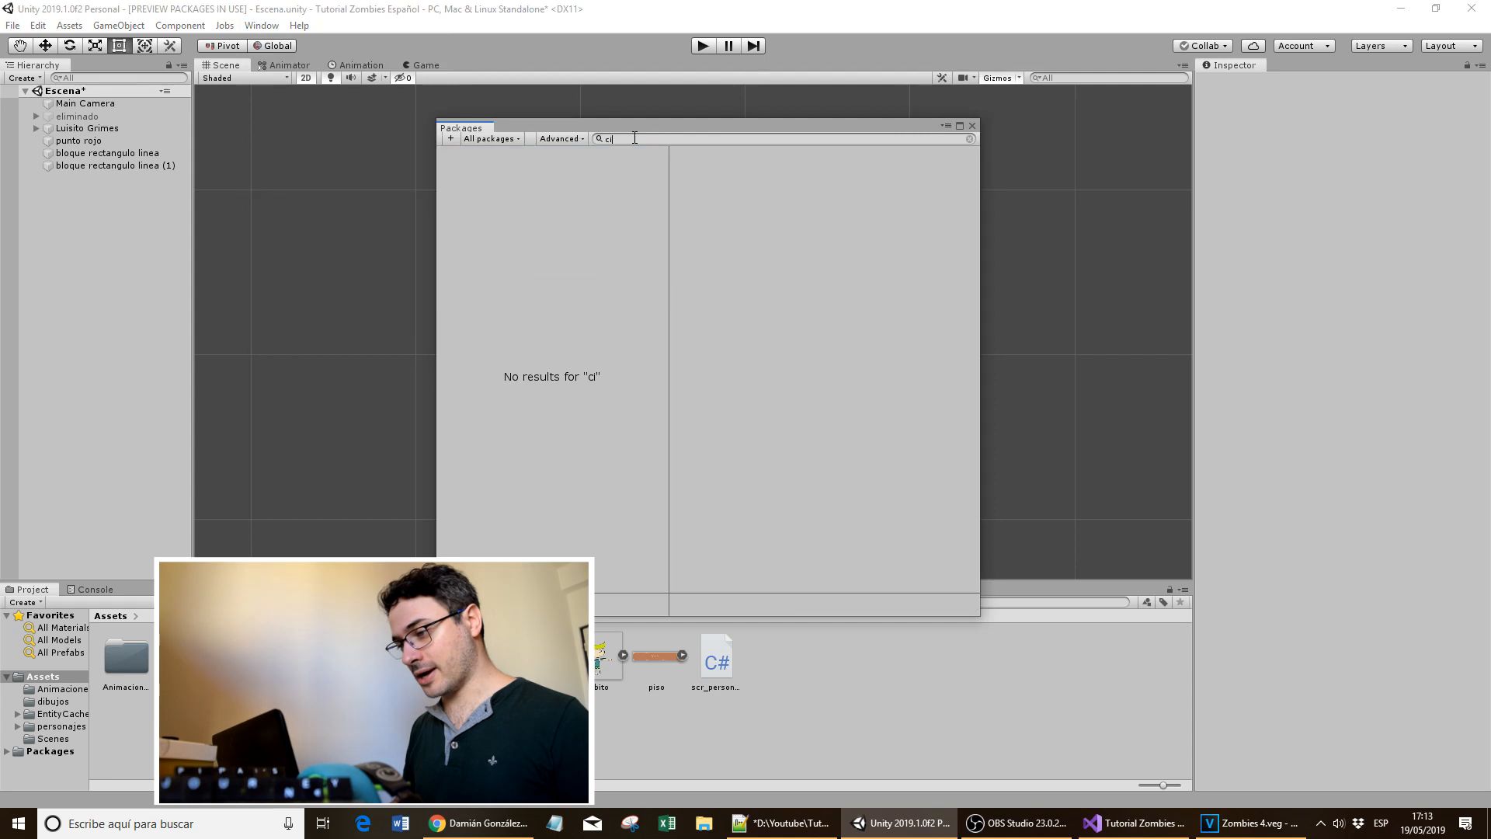
pyautogui.write('nemc')
pyautogui.press('BackSpace')
pyautogui.write('a')
pyautogui.click(575, 138)
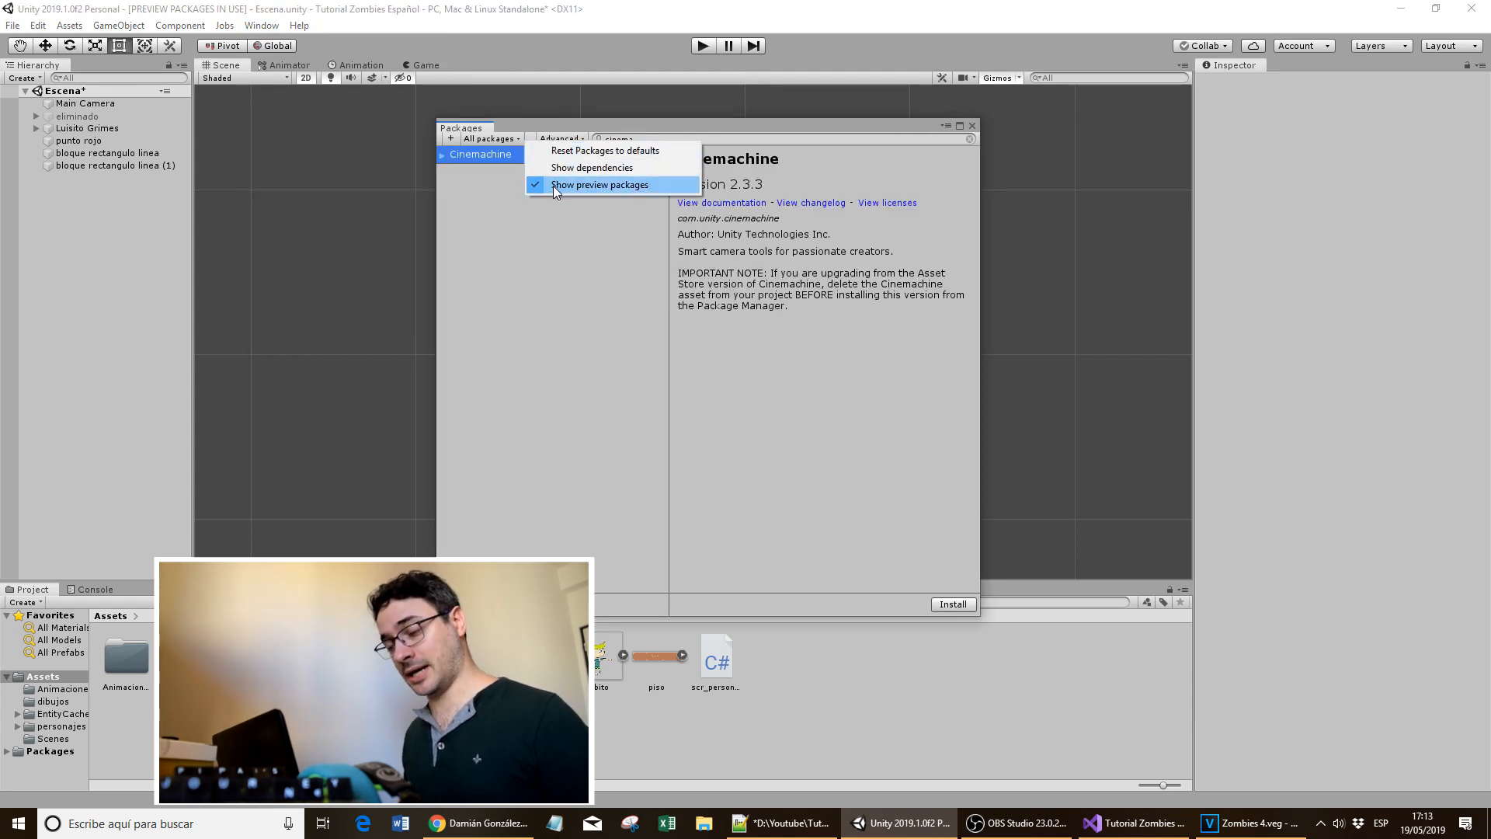
pyautogui.click(558, 252)
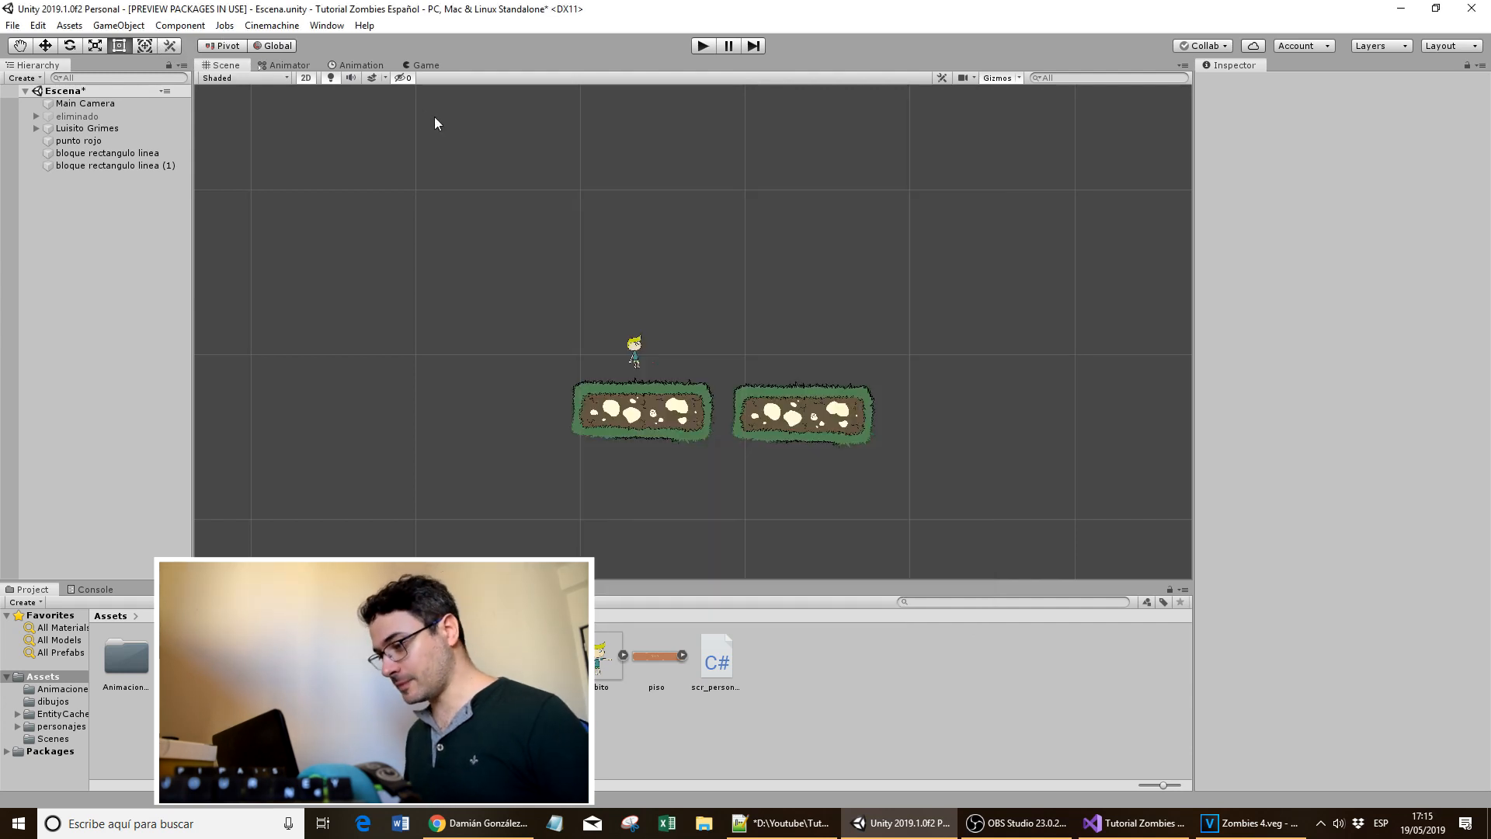
# - Create a Cinemachine 2D camera in the scene
pyautogui.click(277, 28)
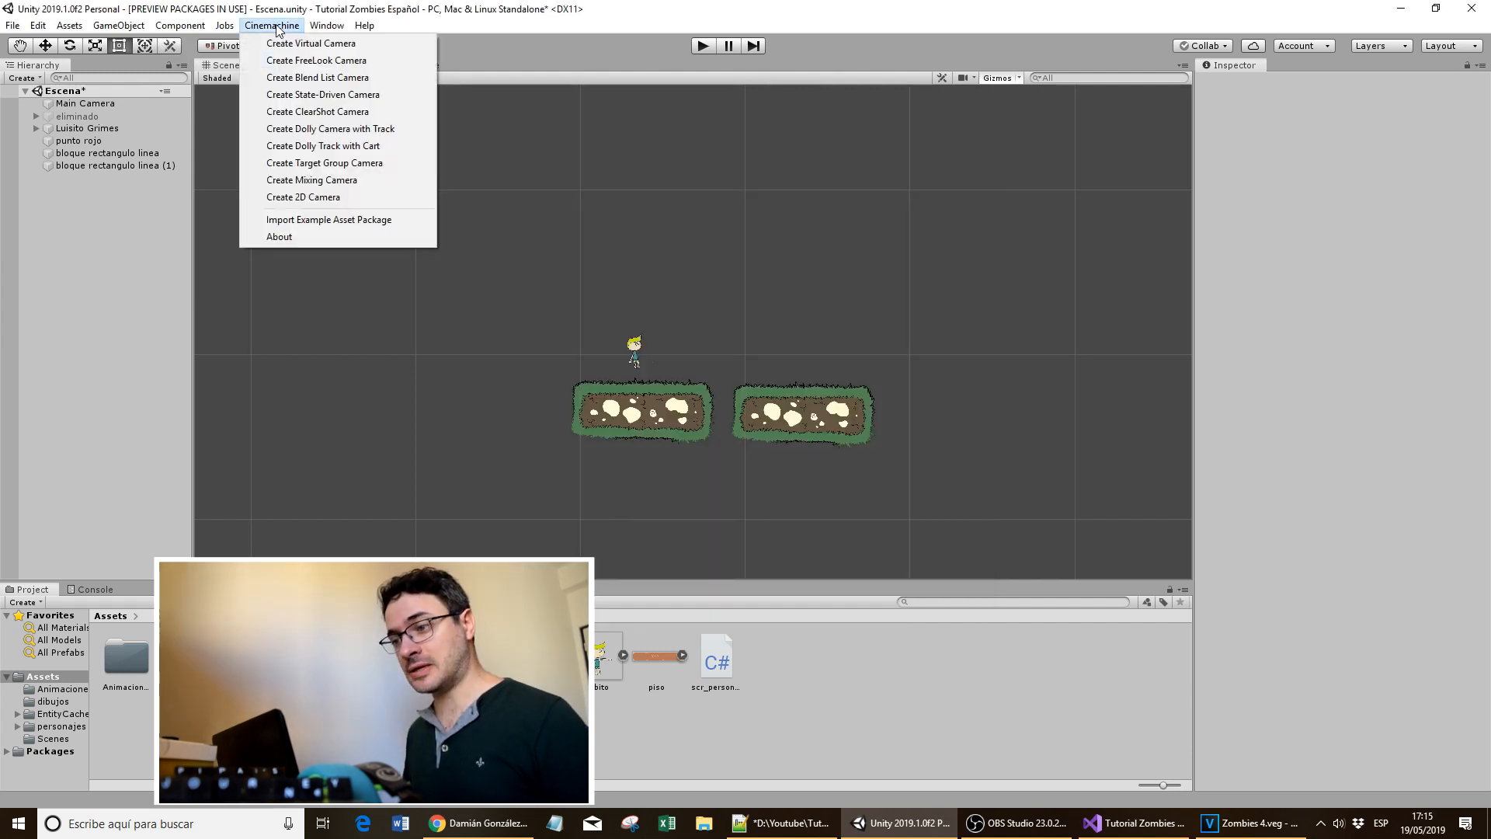
pyautogui.click(302, 199)
pyautogui.click(303, 200)
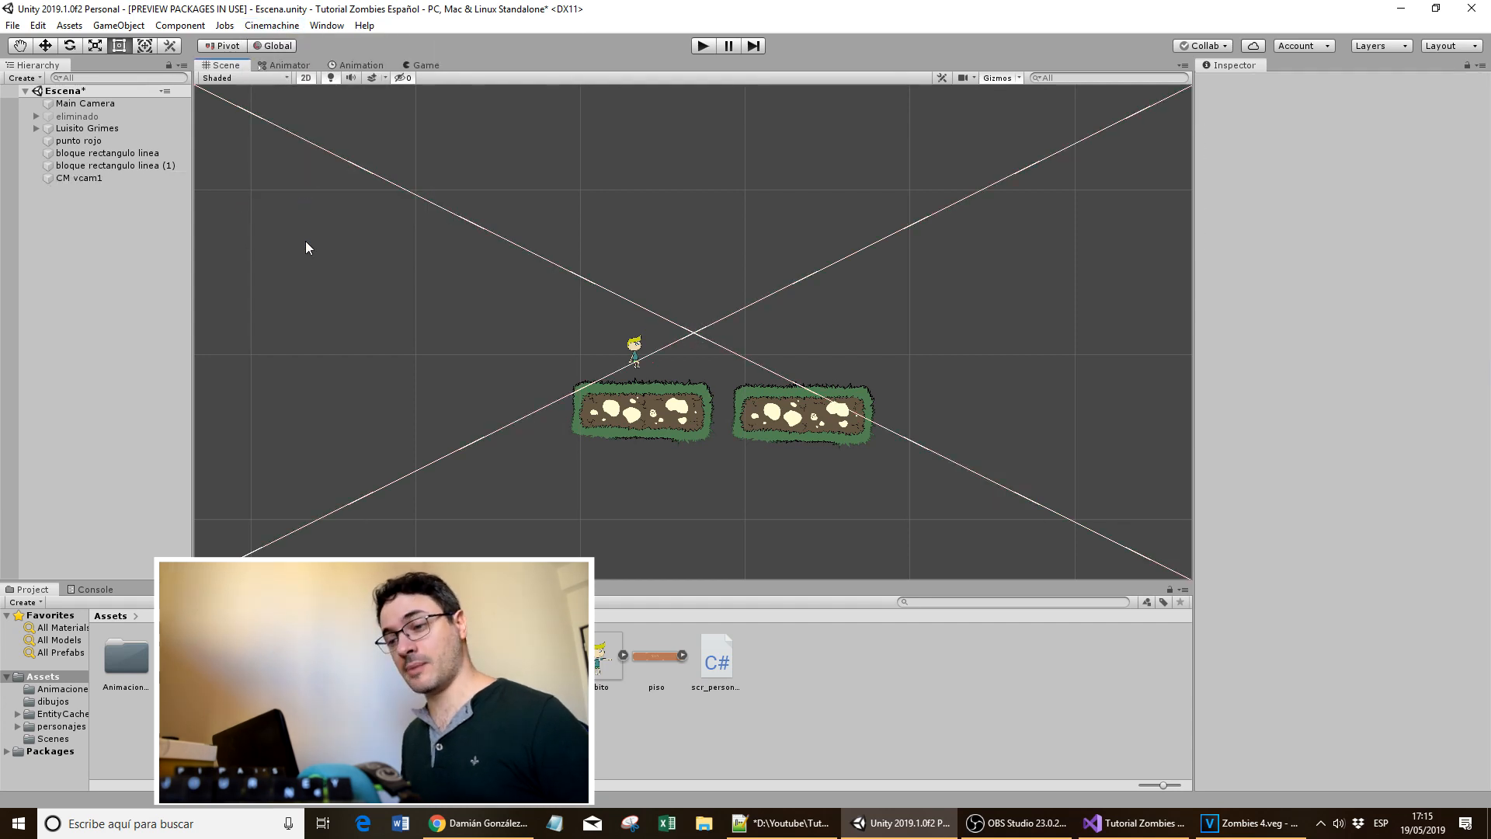
# - Set the Follow target of the CM vcam1 virtual camera to the Luisito Grimes object
pyautogui.click(106, 178)
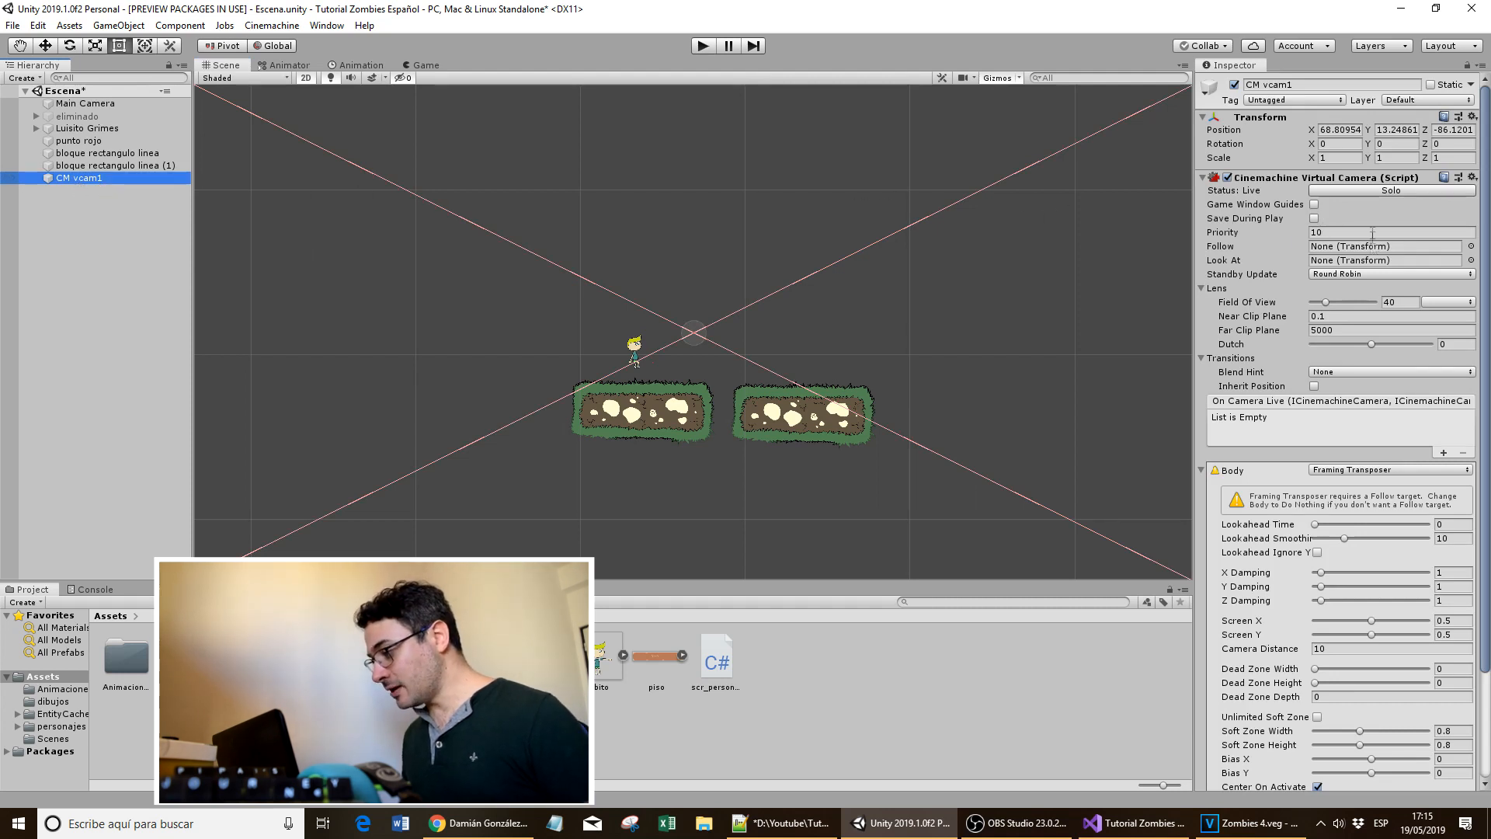
pyautogui.click(1321, 247)
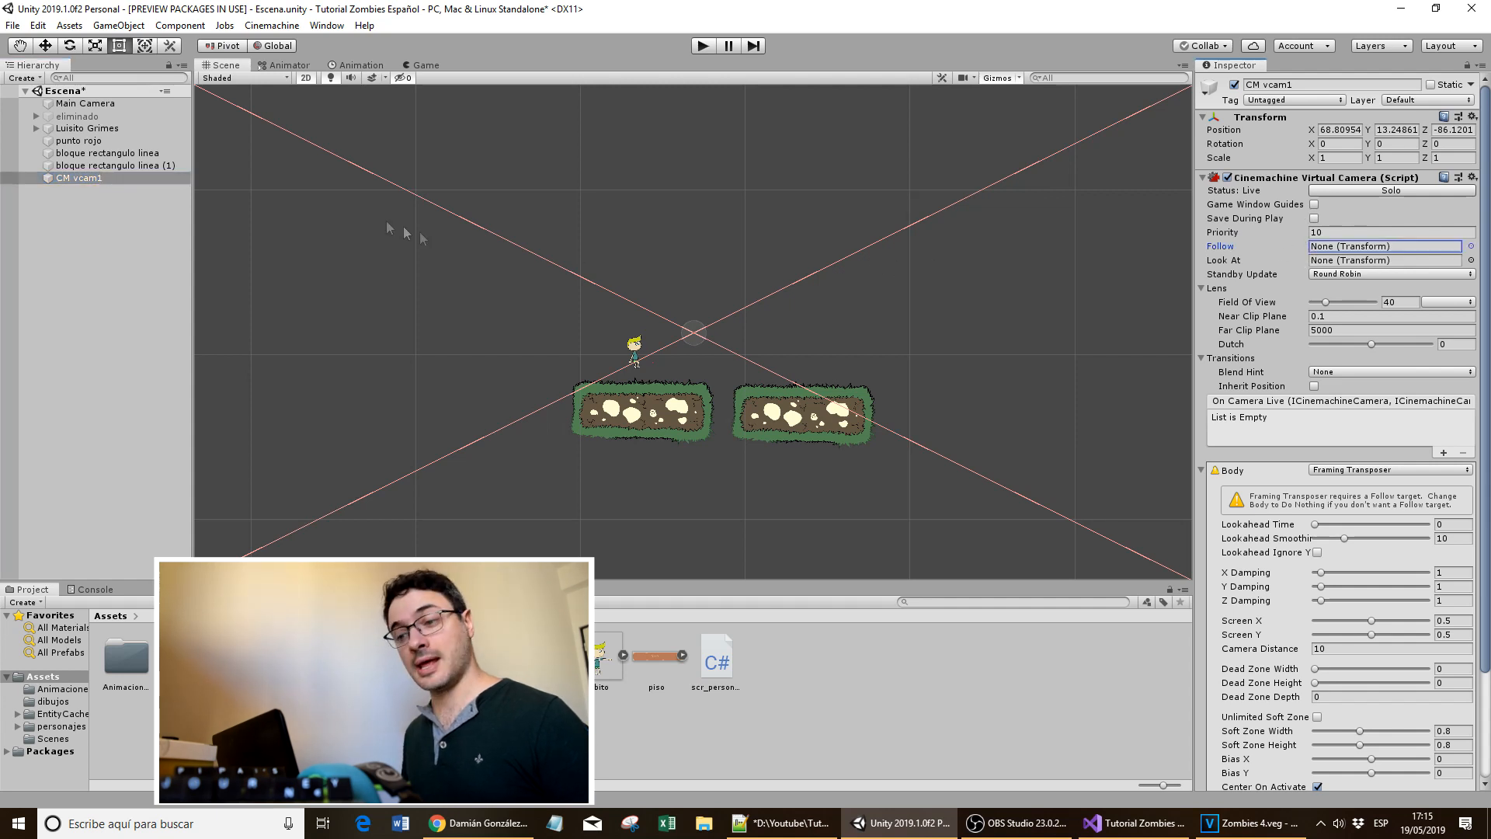
pyautogui.moveTo(104, 132); pyautogui.dragTo(326, 150)
pyautogui.moveTo(856, 156); pyautogui.dragTo(1252, 205)
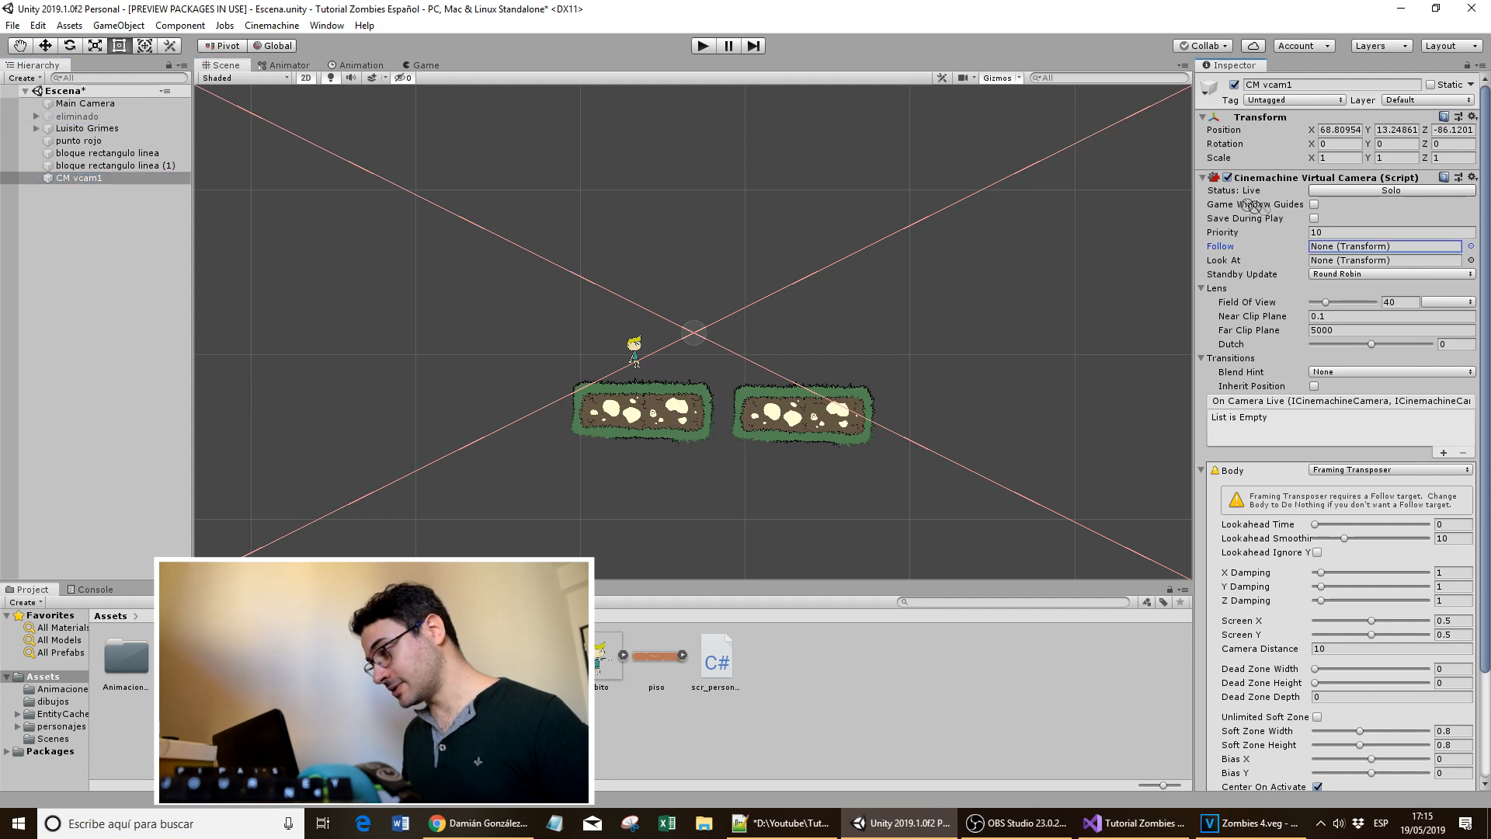
pyautogui.moveTo(1352, 254); pyautogui.dragTo(1351, 251)
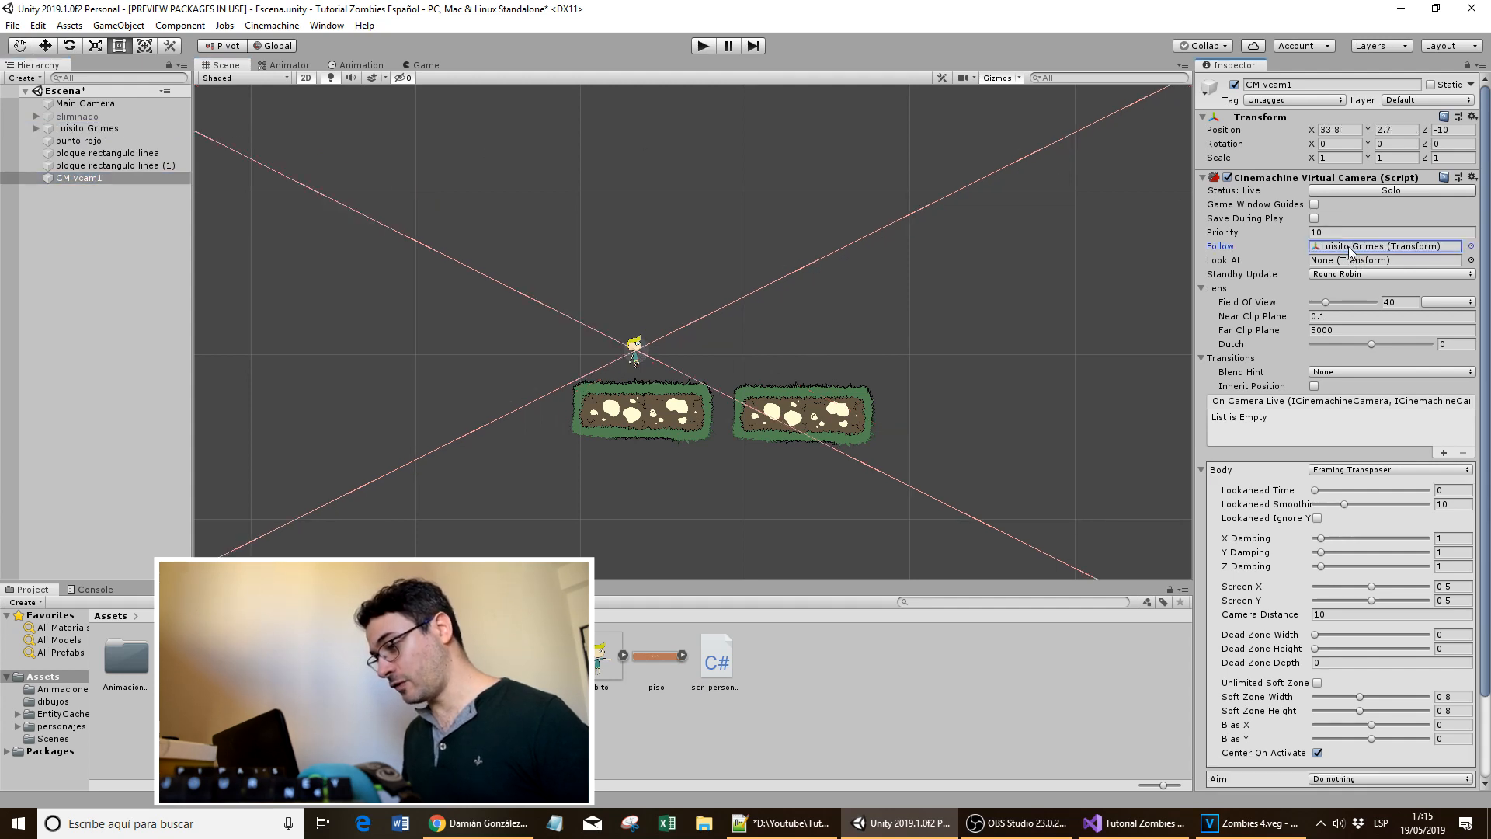
# - Inspect the Main Camera preview and dock the Game view beside the Scene view, giving it the larger share of the width
pyautogui.click(123, 106)
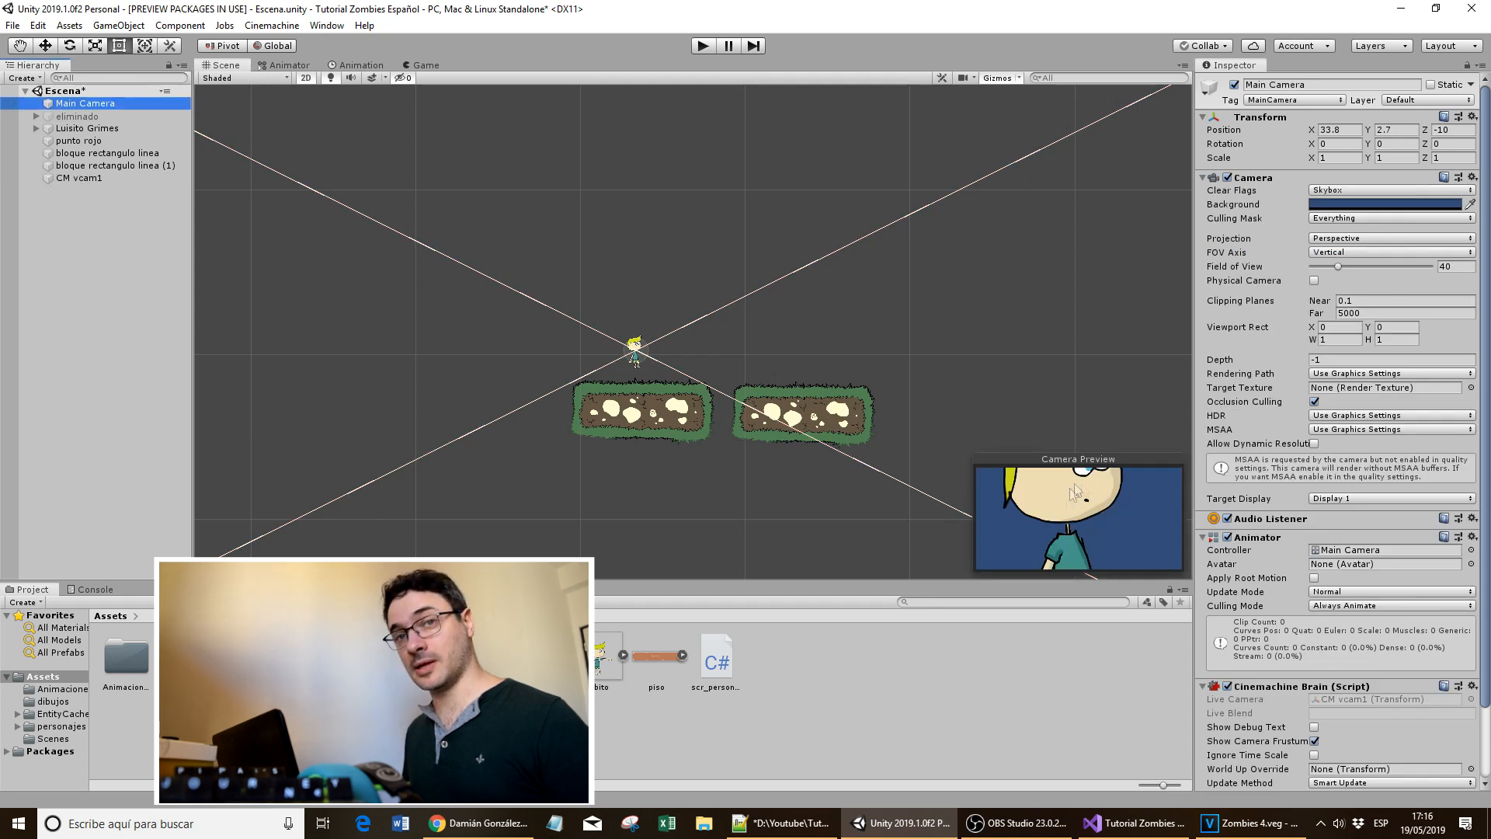
pyautogui.click(78, 178)
pyautogui.moveTo(426, 65); pyautogui.dragTo(1145, 177)
pyautogui.moveTo(862, 191); pyautogui.dragTo(570, 191)
# - Set the field of view of CM vcam1 to 166 and play the scene to test the follow camera
pyautogui.click(91, 178)
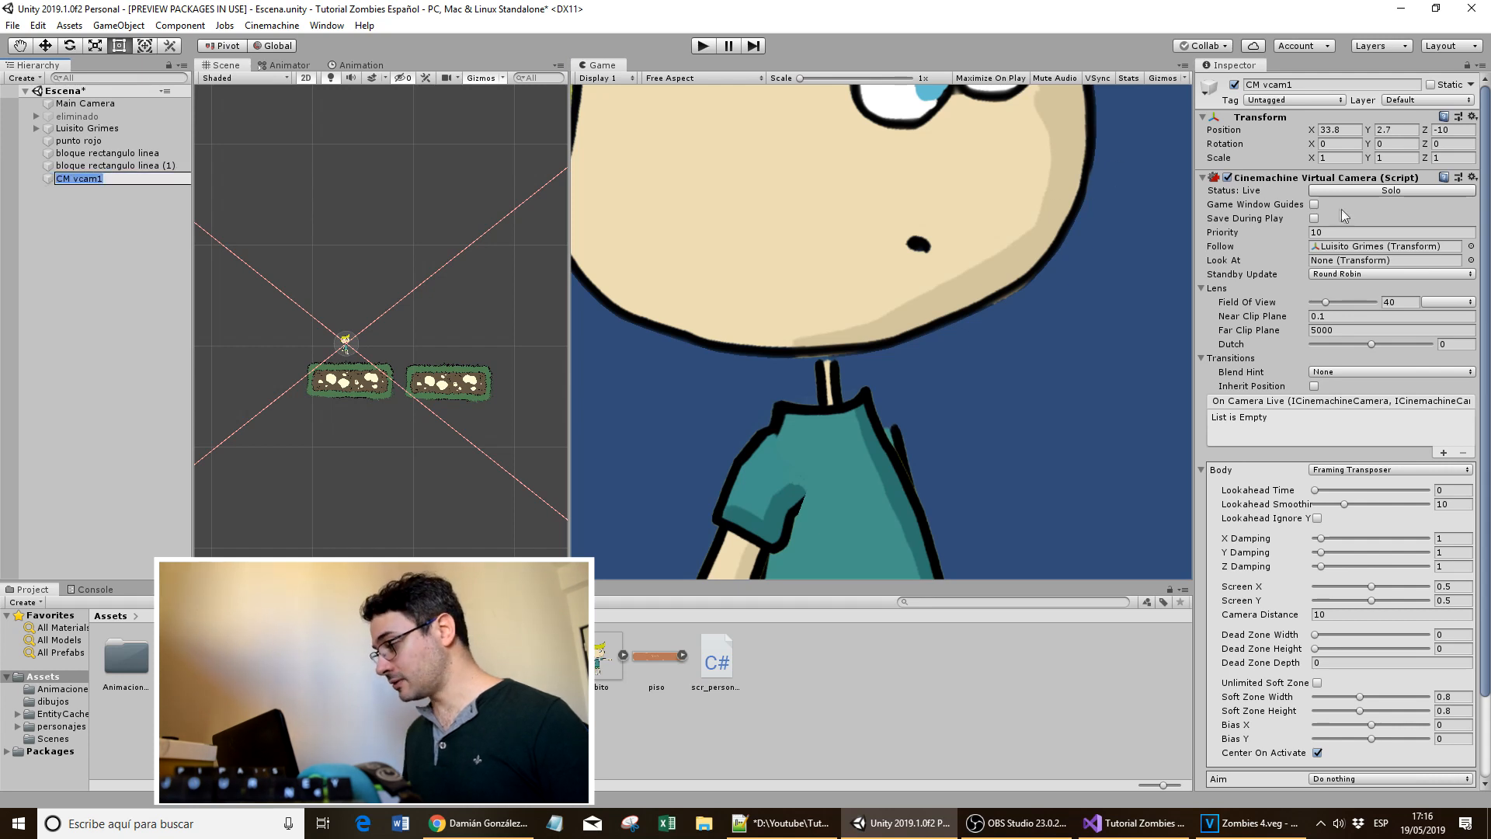
pyautogui.moveTo(1326, 305); pyautogui.dragTo(1372, 314)
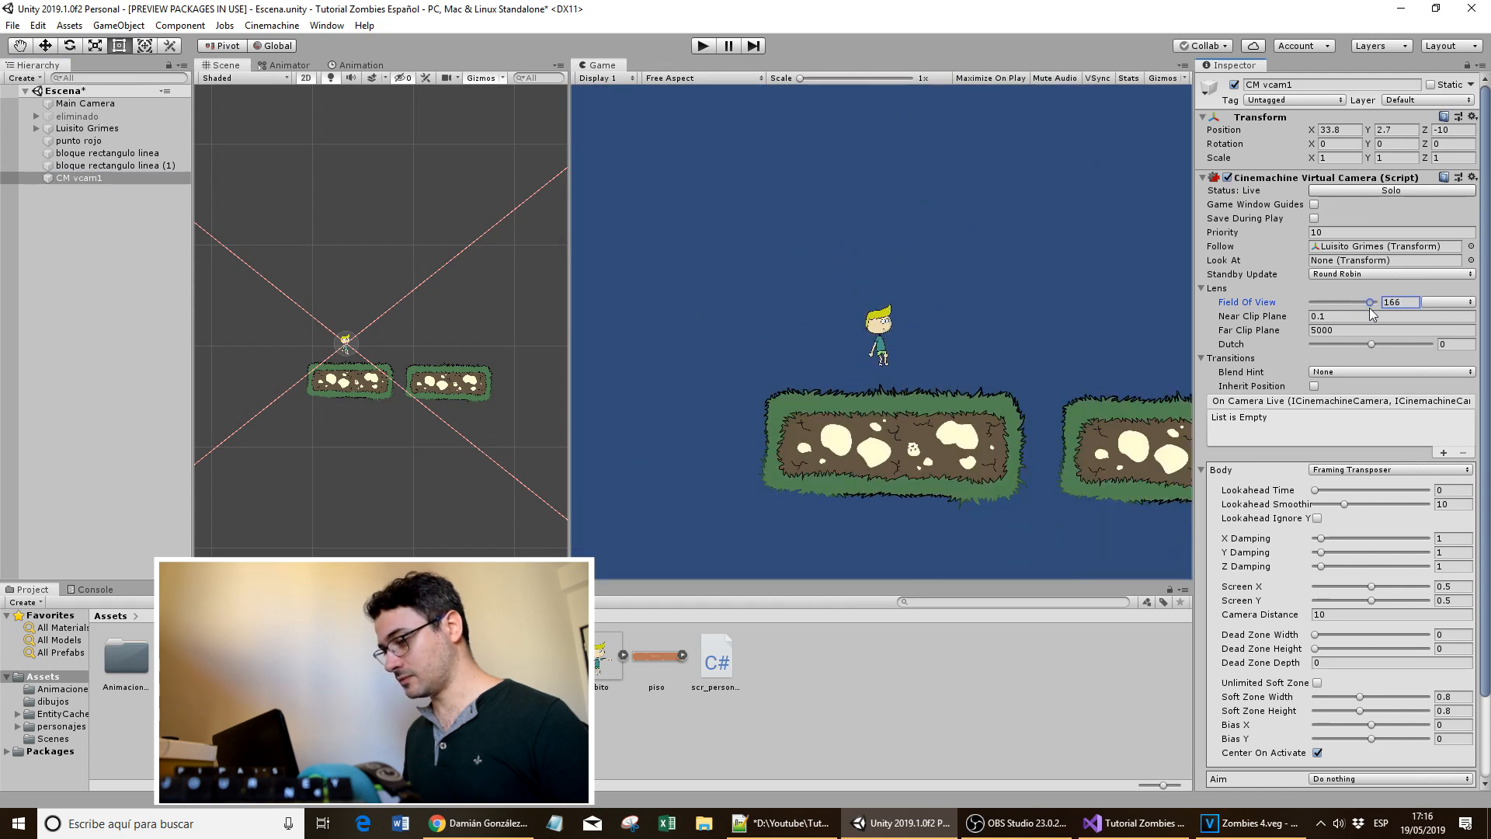
pyautogui.click(702, 46)
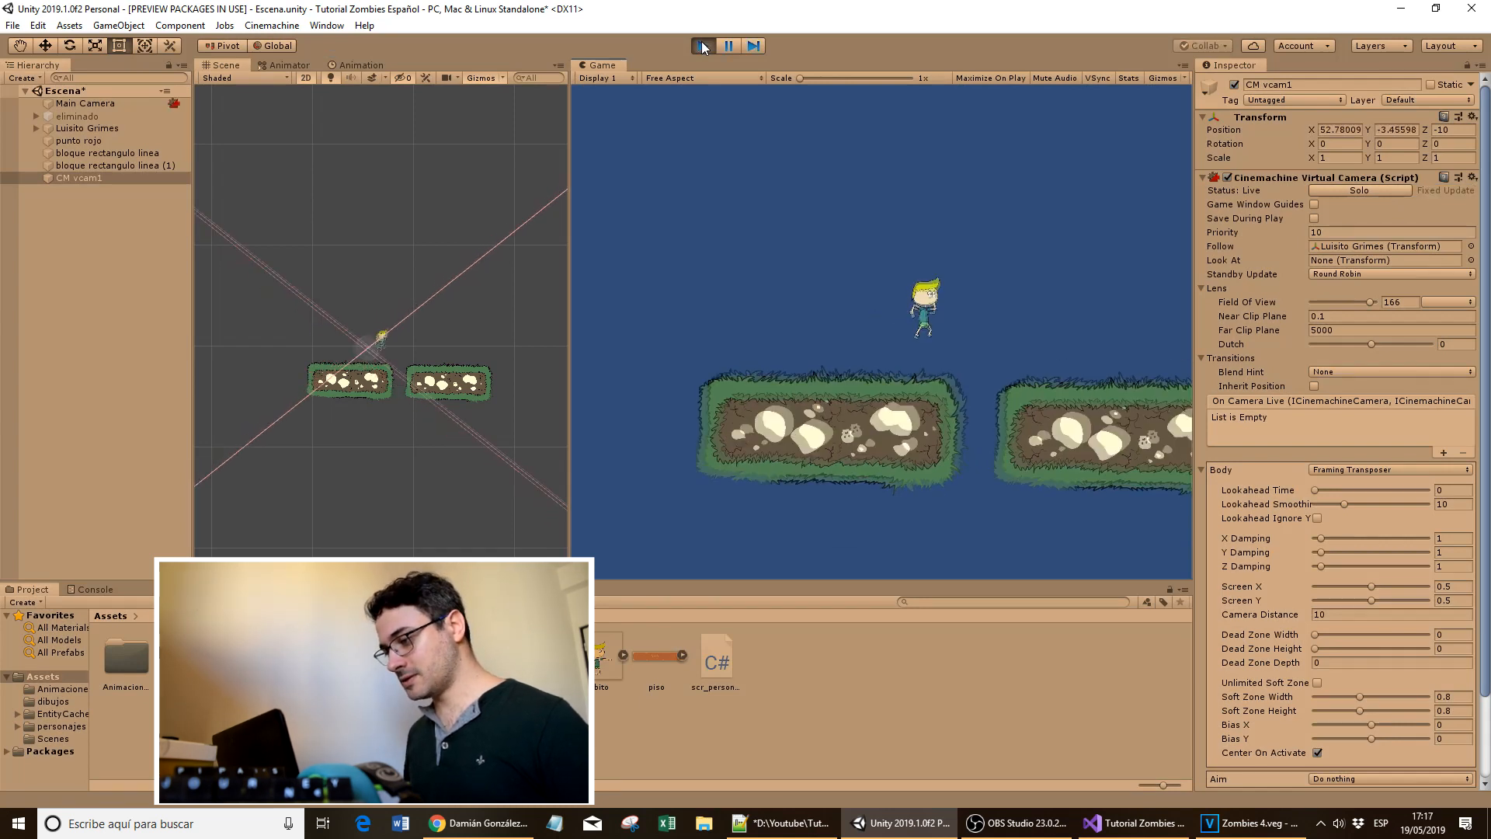
# - Run and jump with the character in both directions to test how the virtual camera follows it
pyautogui.press('Left')
pyautogui.press('space')
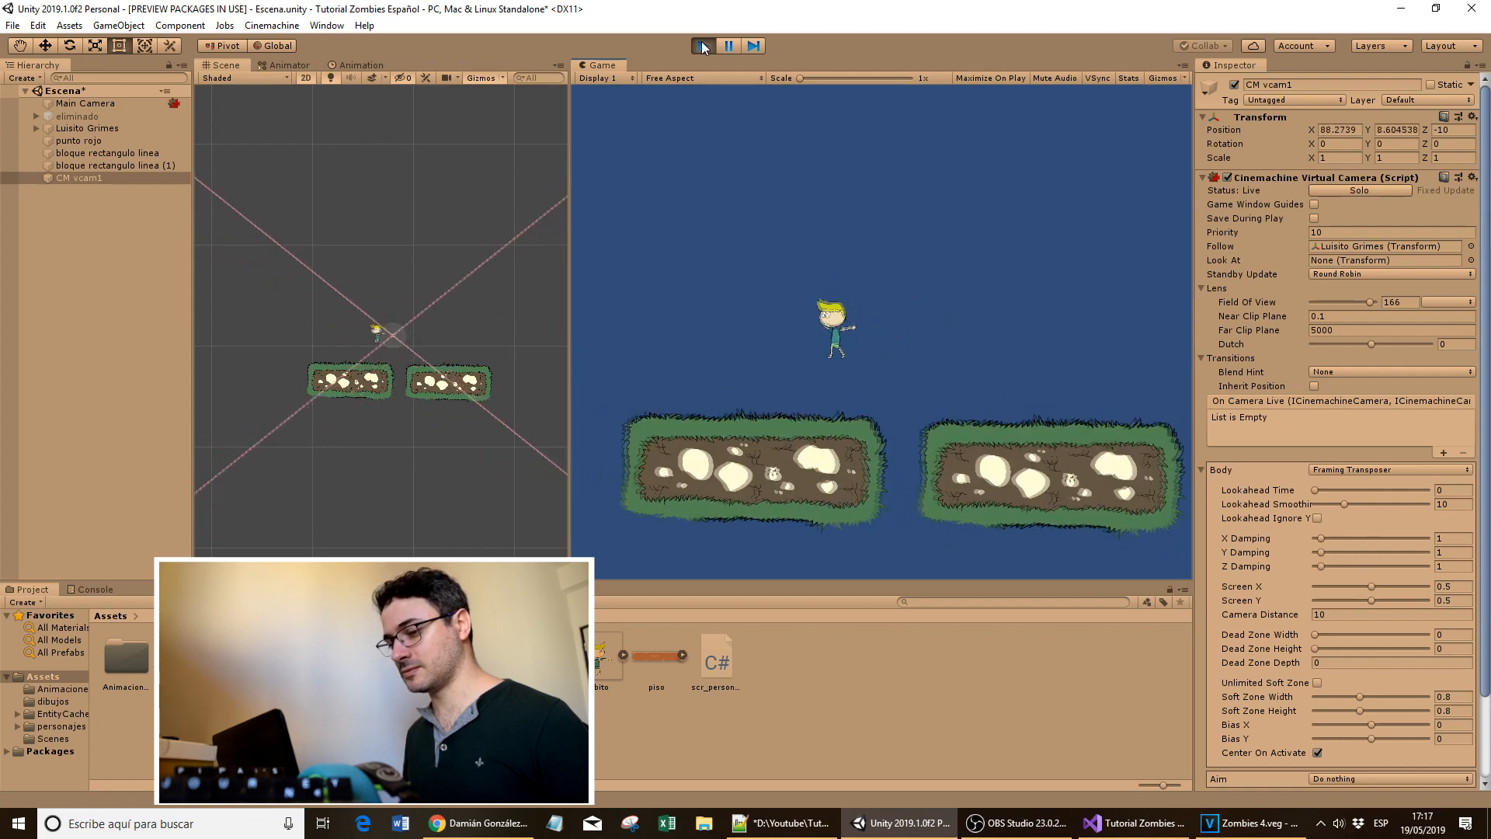
pyautogui.press('Right')
pyautogui.press('space')
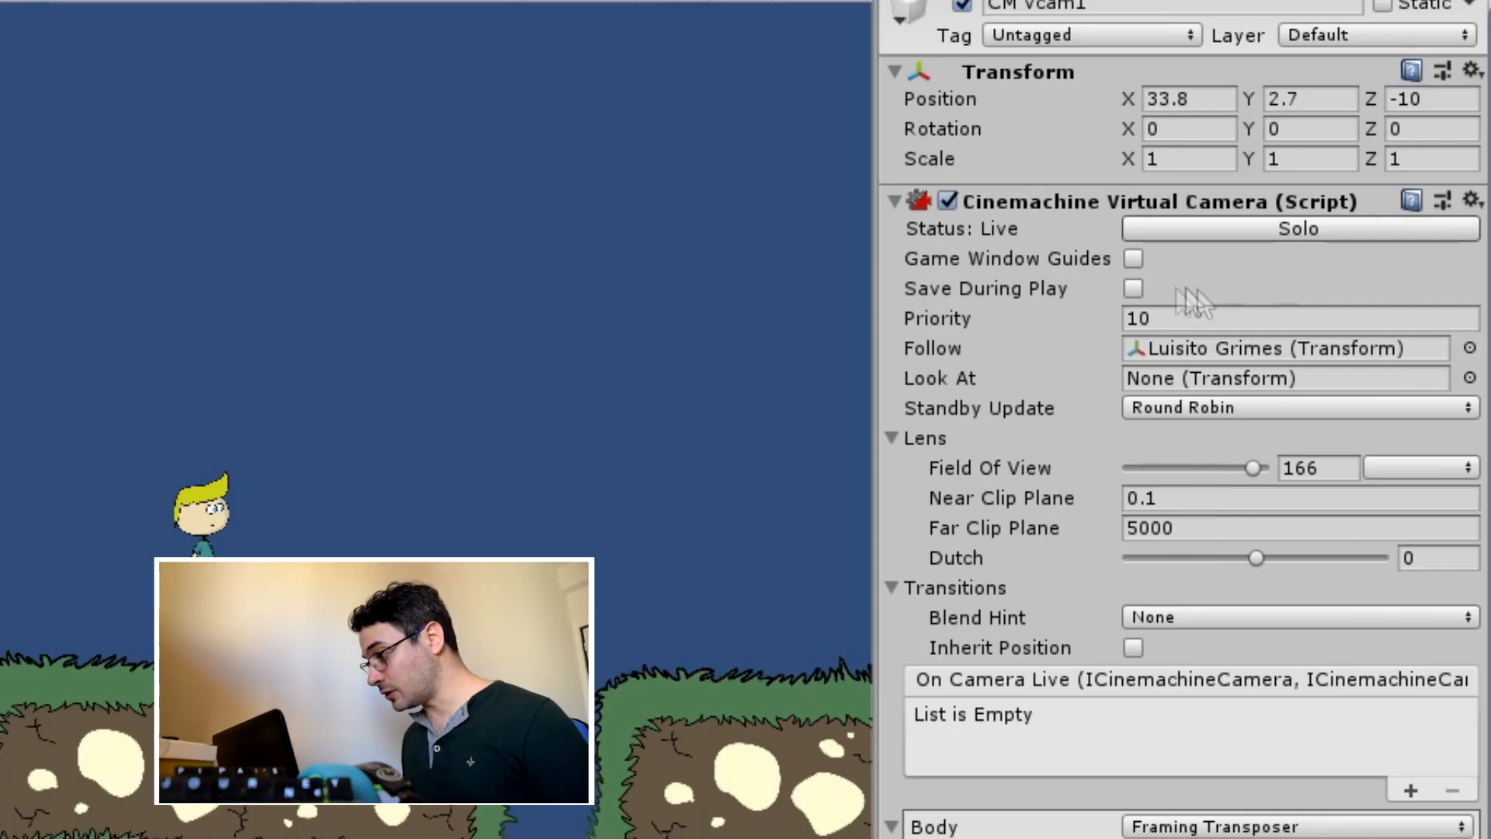
# - Enable Game Window Guides on CM vcam1 and set its Dead Zone Width to 0.311 and Dead Zone Height to 0.277
pyautogui.click(1136, 259)
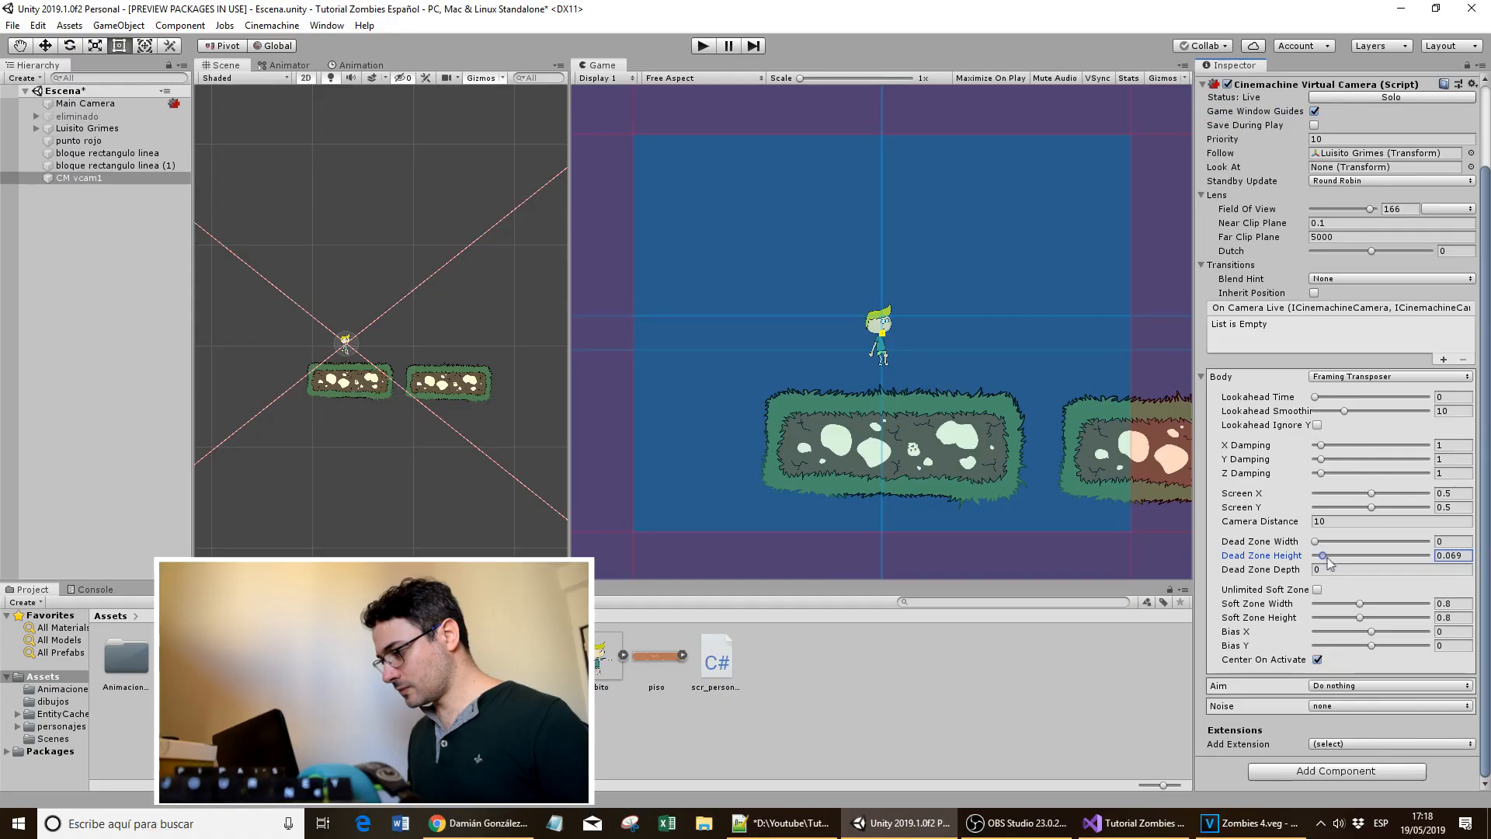
pyautogui.moveTo(1334, 556)
pyautogui.mouseDown()
pyautogui.moveTo(1319, 547)
pyautogui.moveTo(1346, 556)
pyautogui.mouseUp()
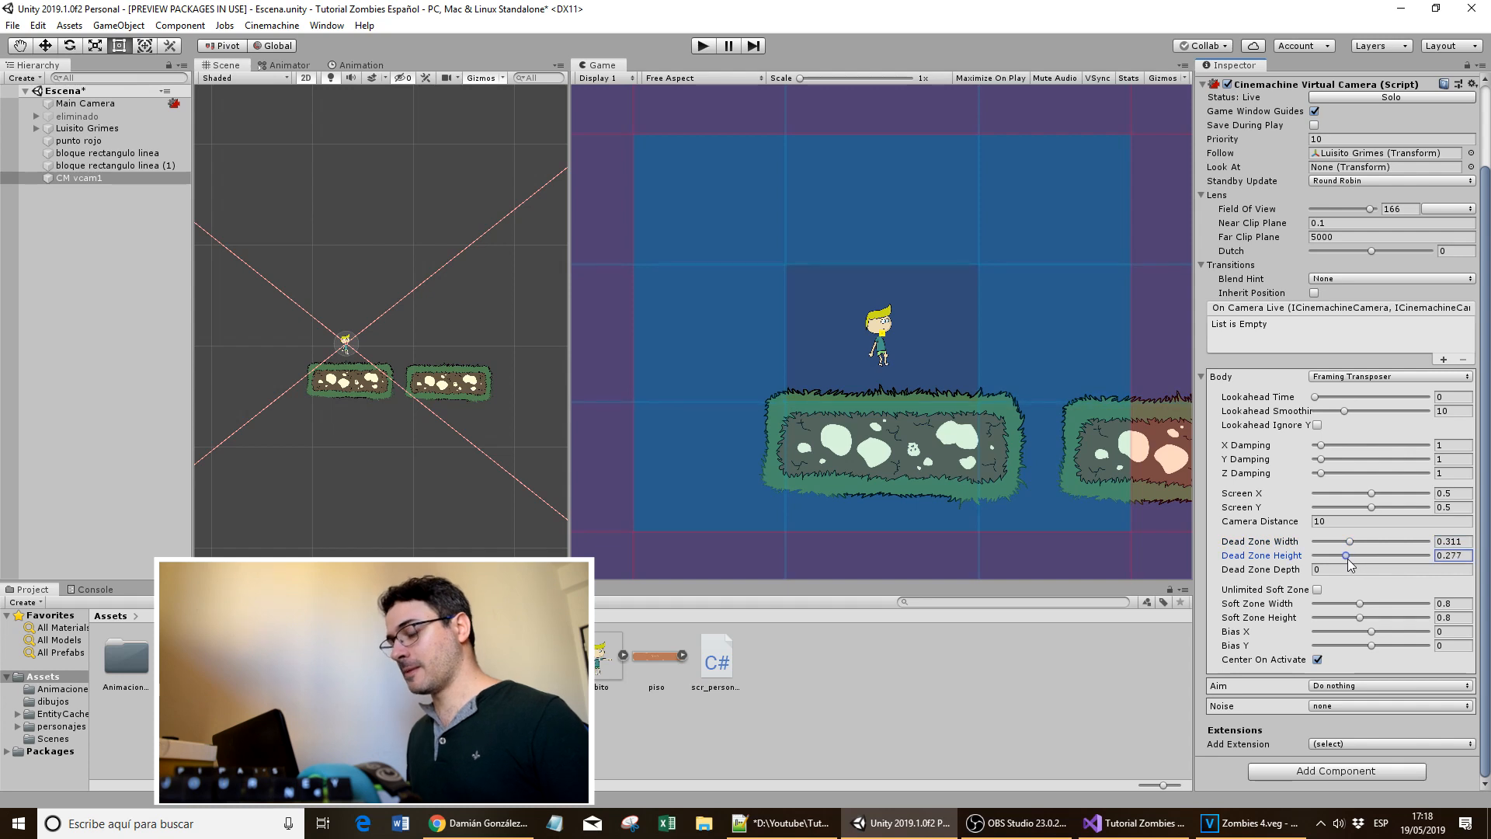
# - Play the scene and run the character back and forth to test the camera's dead zone
pyautogui.click(704, 47)
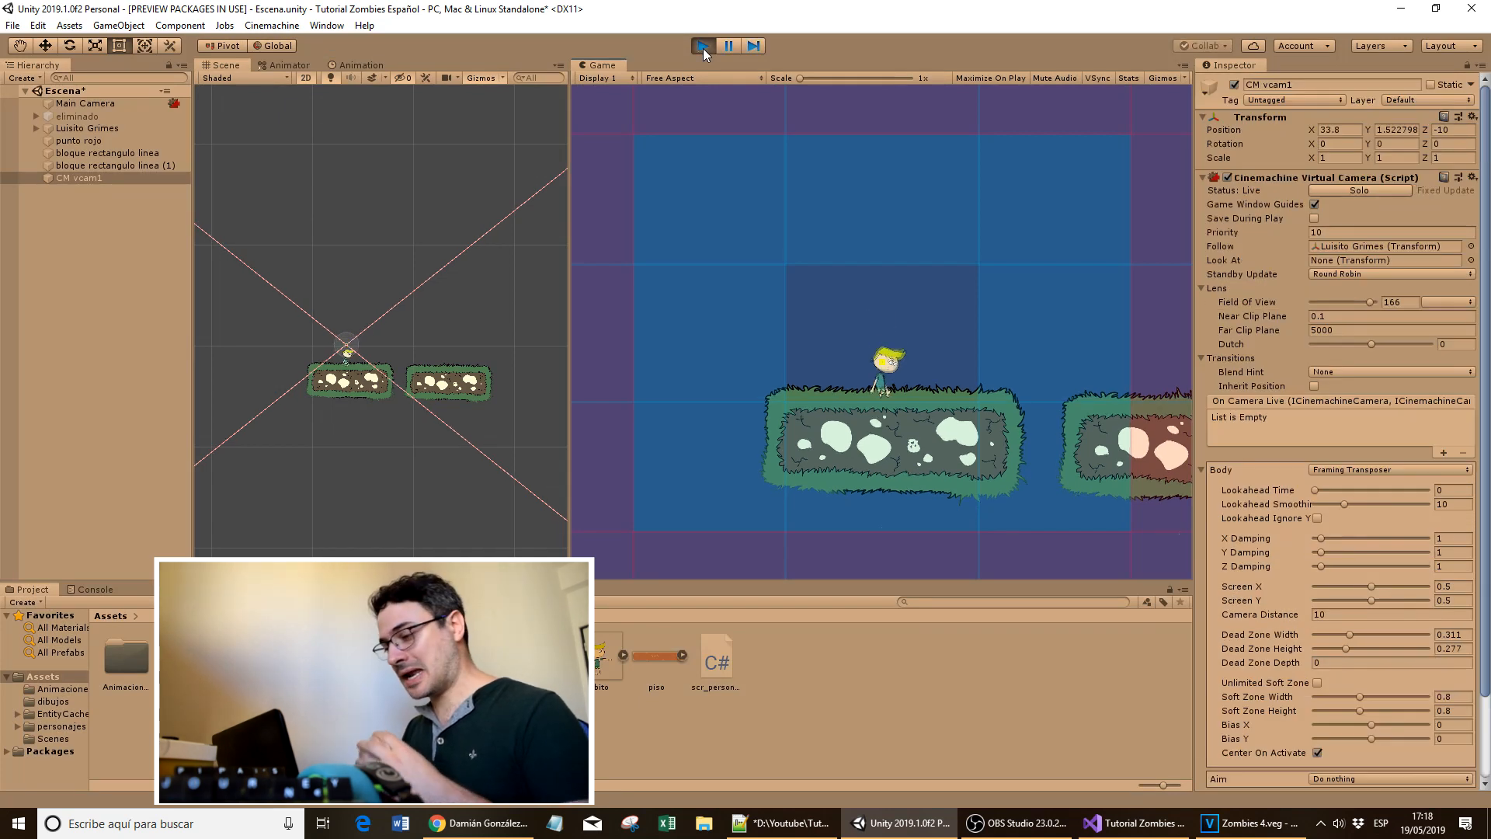
pyautogui.press('Left')
pyautogui.press('Right')
pyautogui.press('Left')
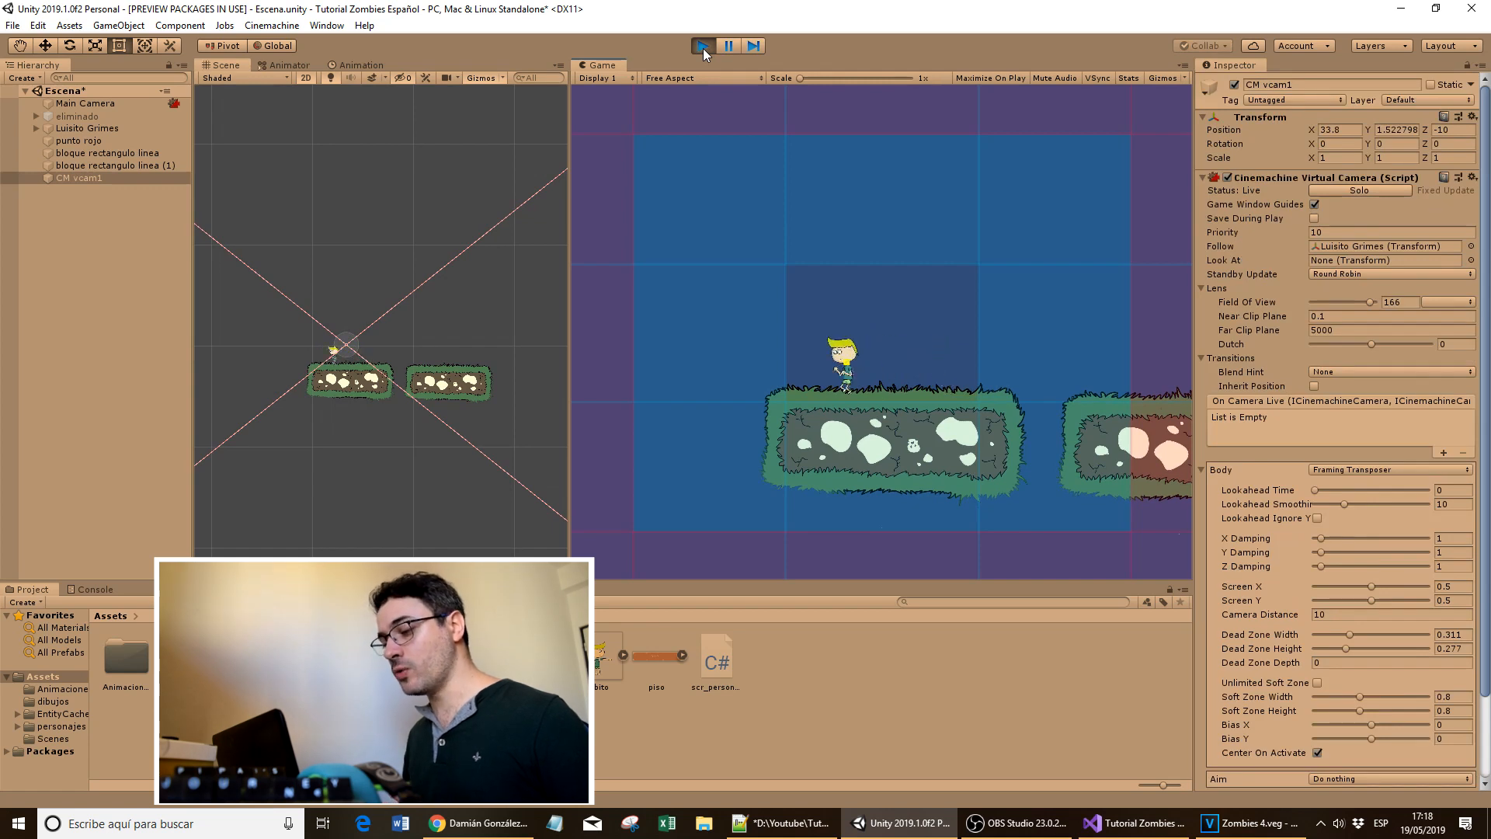
pyautogui.press('Right')
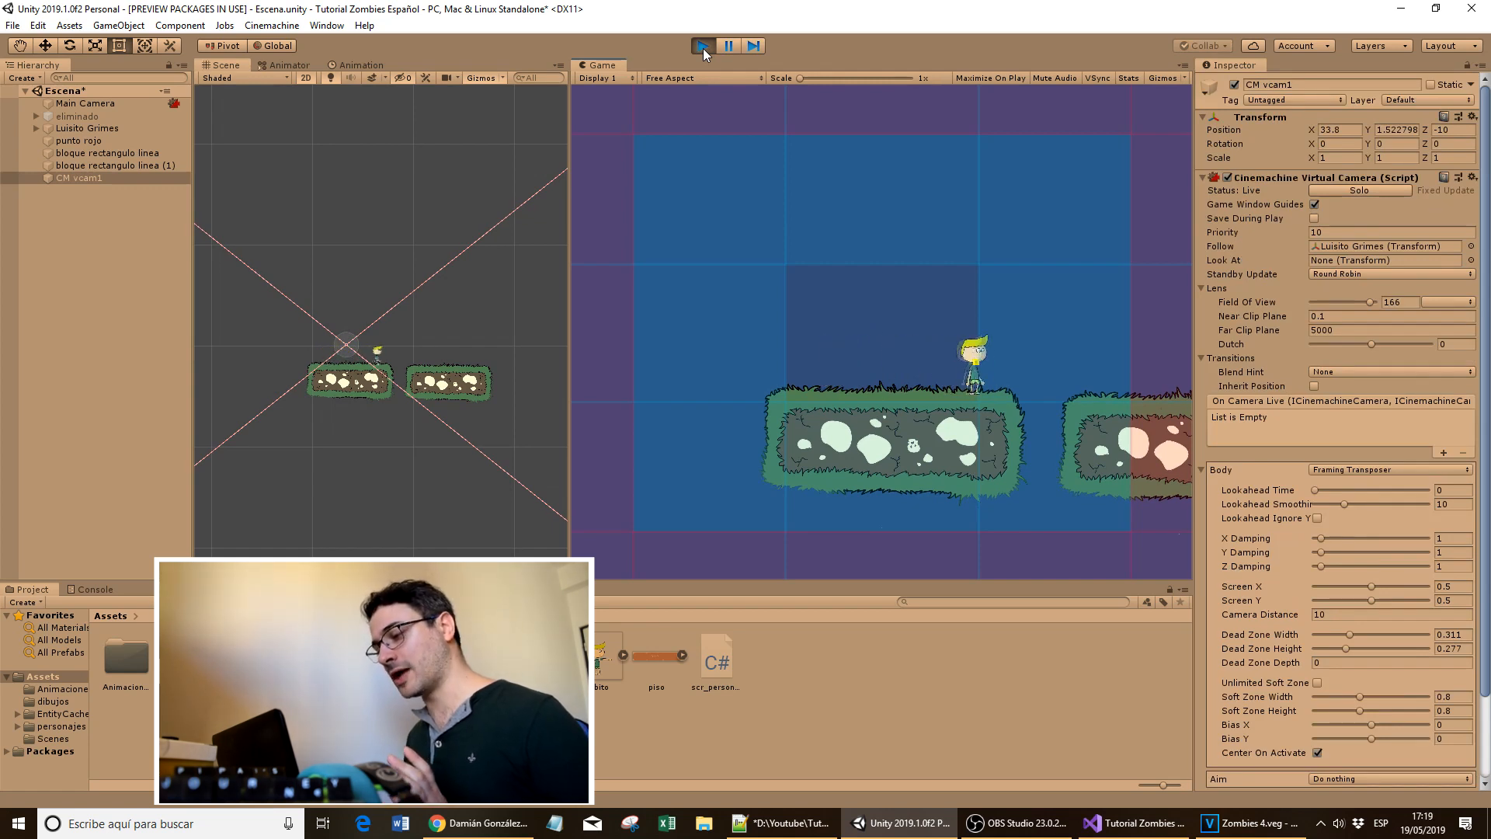
pyautogui.press('Left')
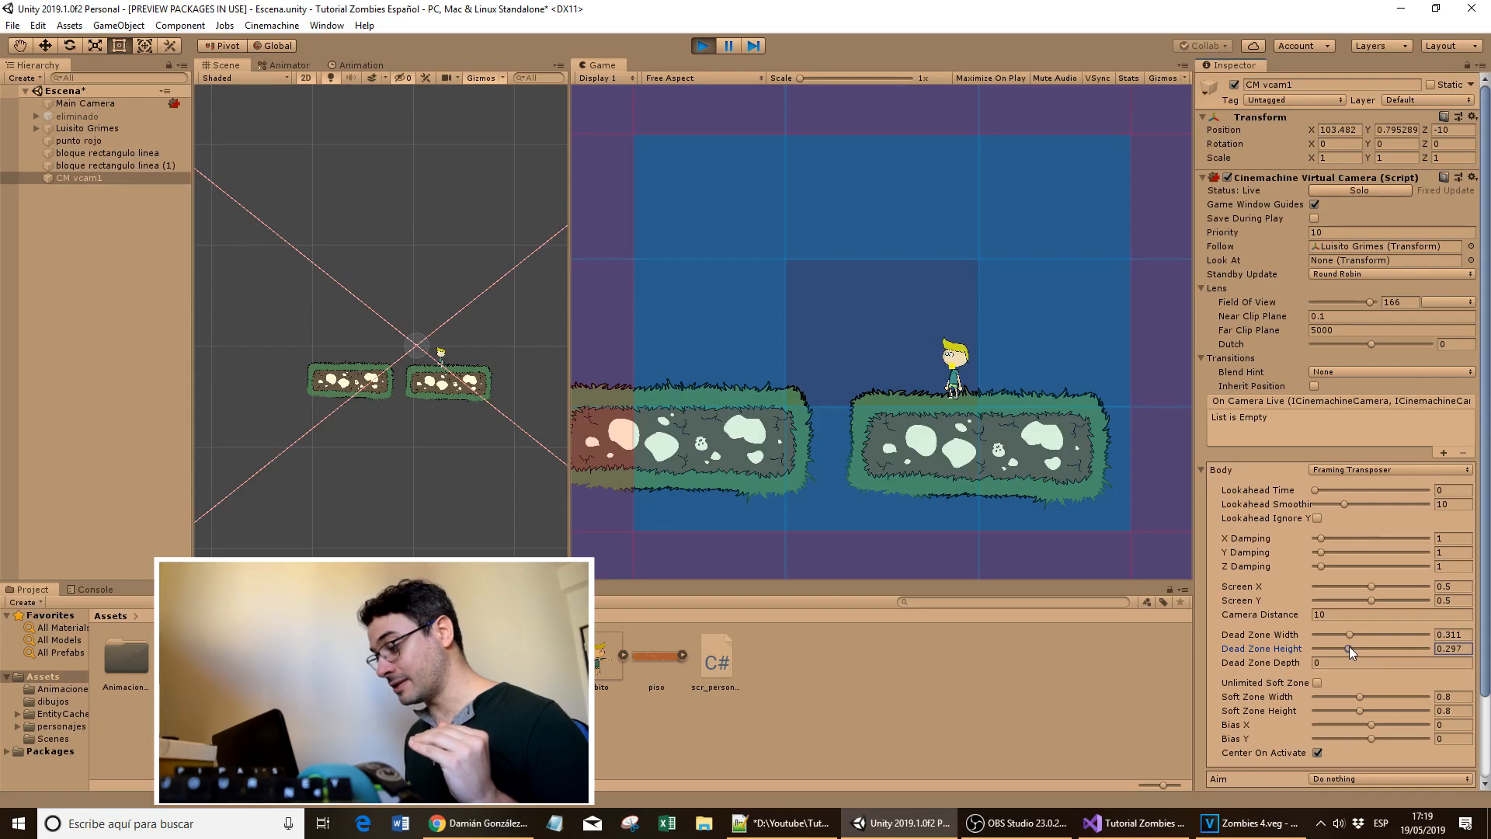
# - Set the Dead Zone Height of CM vcam1 to 0.097 and make the character jump to test vertical following
pyautogui.moveTo(1344, 648); pyautogui.dragTo(1326, 646)
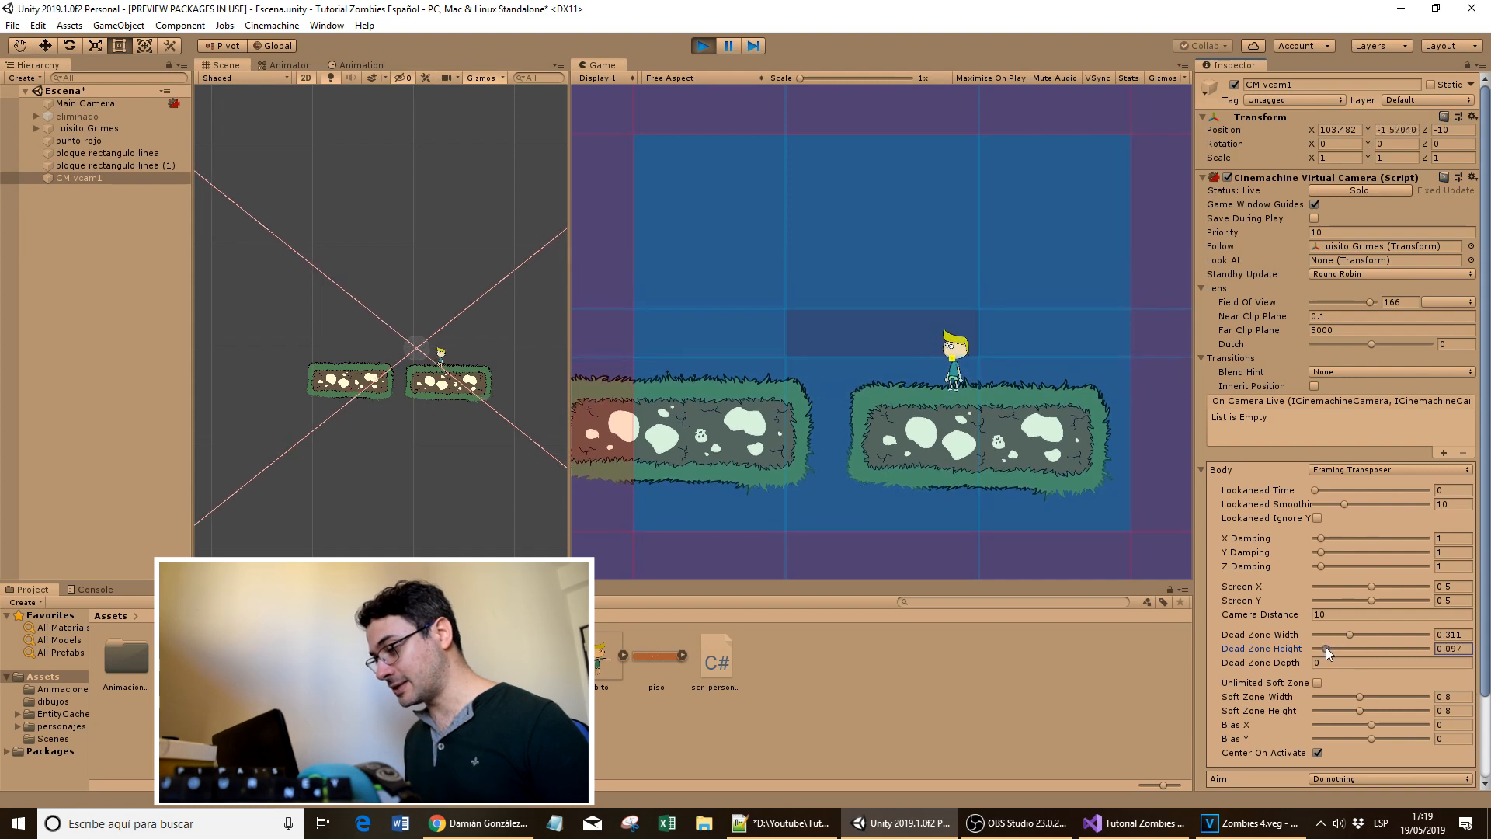
pyautogui.click(966, 511)
pyautogui.press('space')
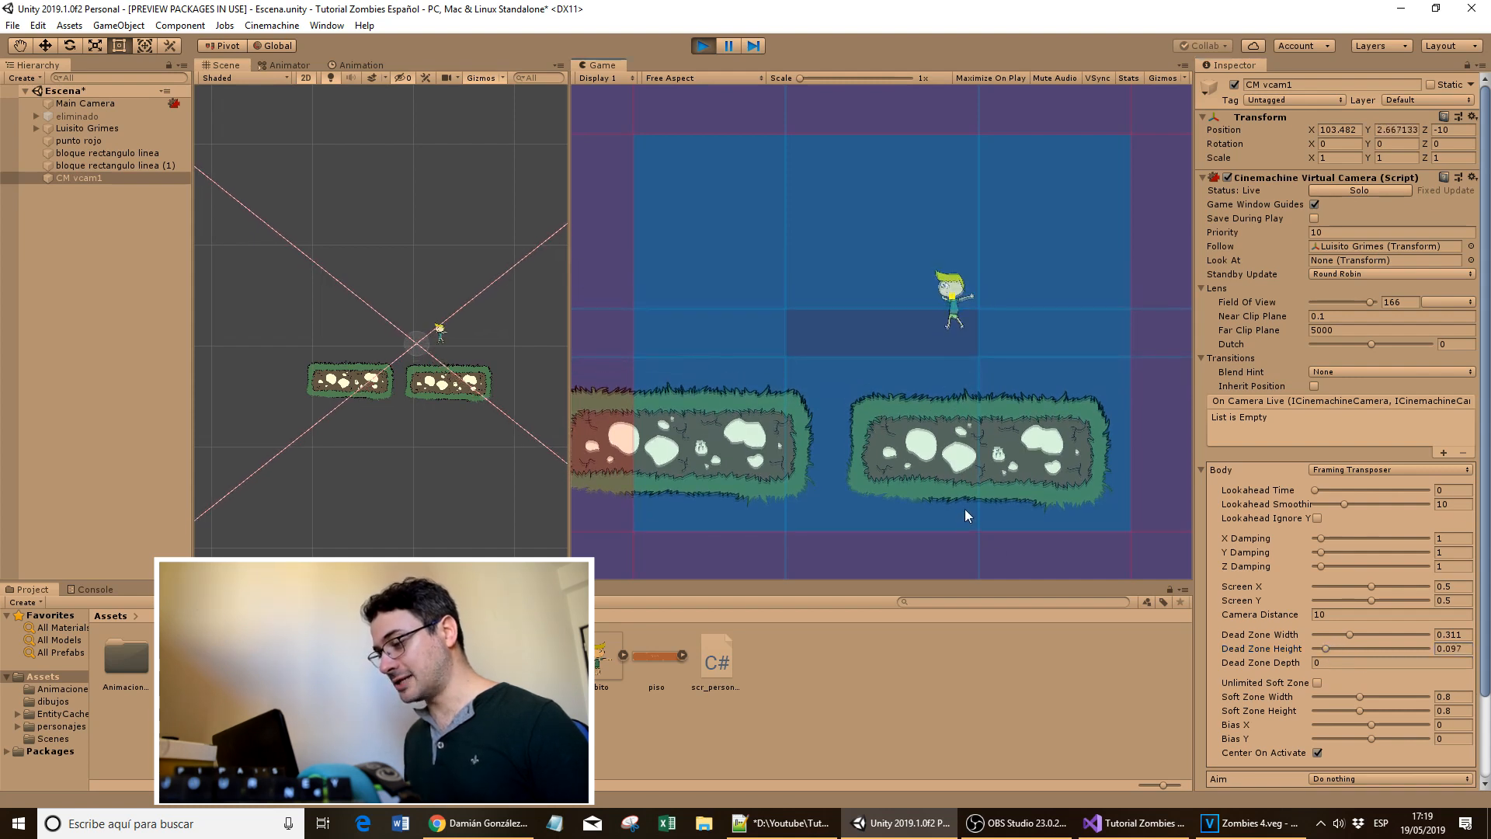
pyautogui.press('space')
pyautogui.press('space')
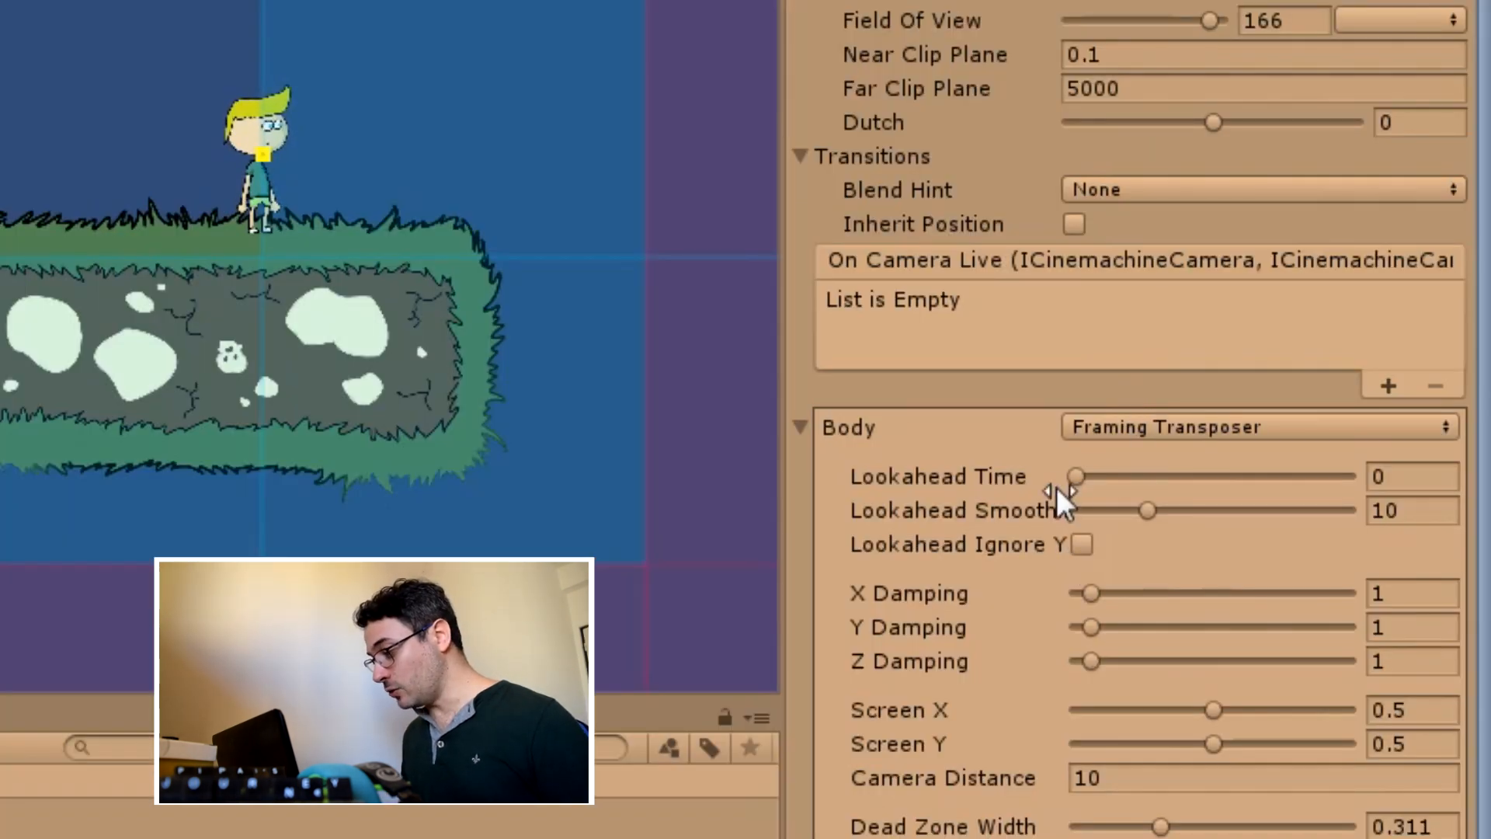
# - Set the Lookahead Time of CM vcam1 to 0.27 and run the character back and forth to test it
pyautogui.moveTo(1081, 477); pyautogui.dragTo(1149, 477)
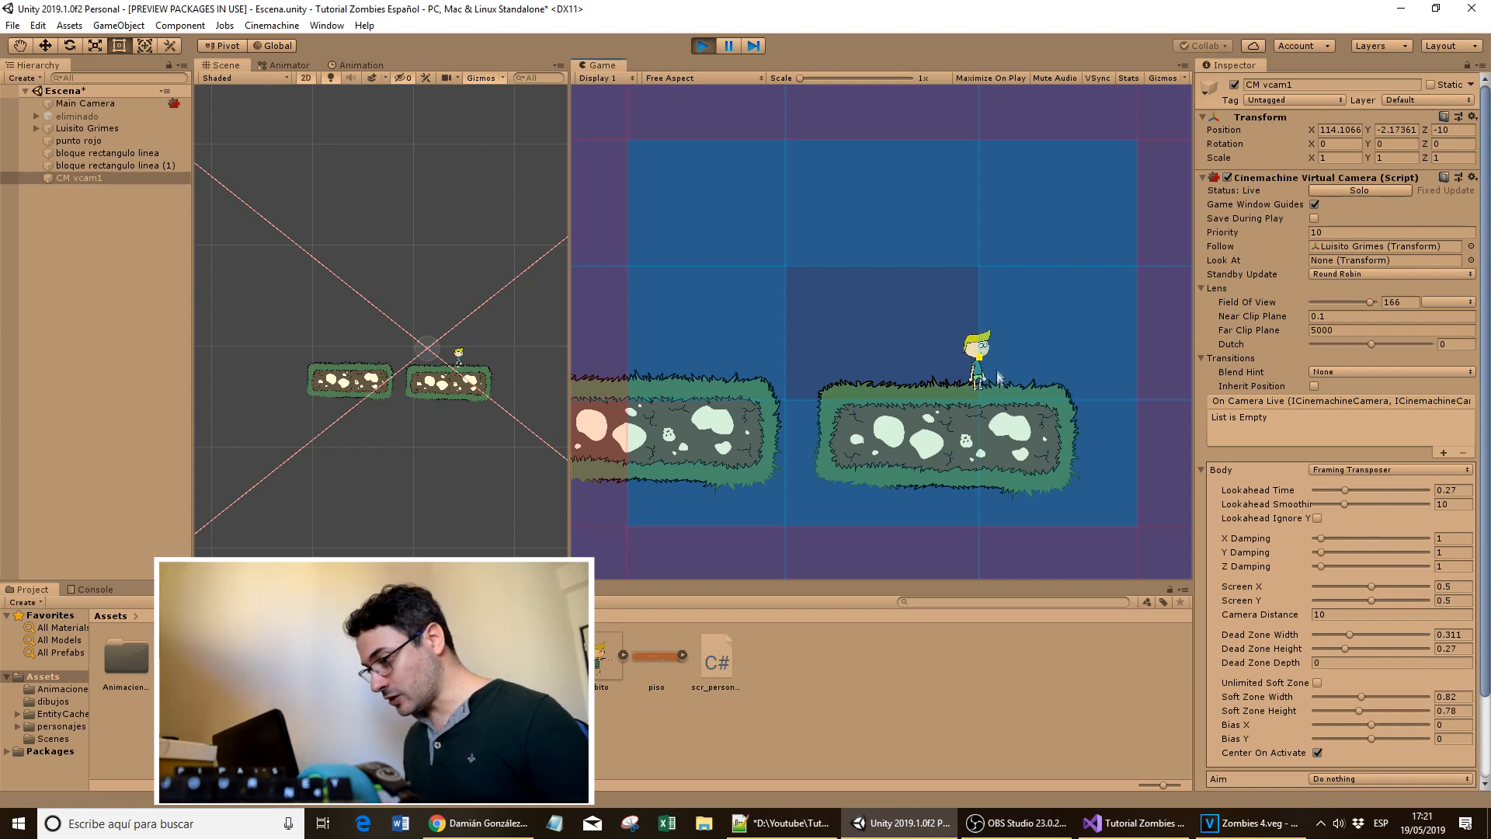
pyautogui.press('Left')
pyautogui.press('Right')
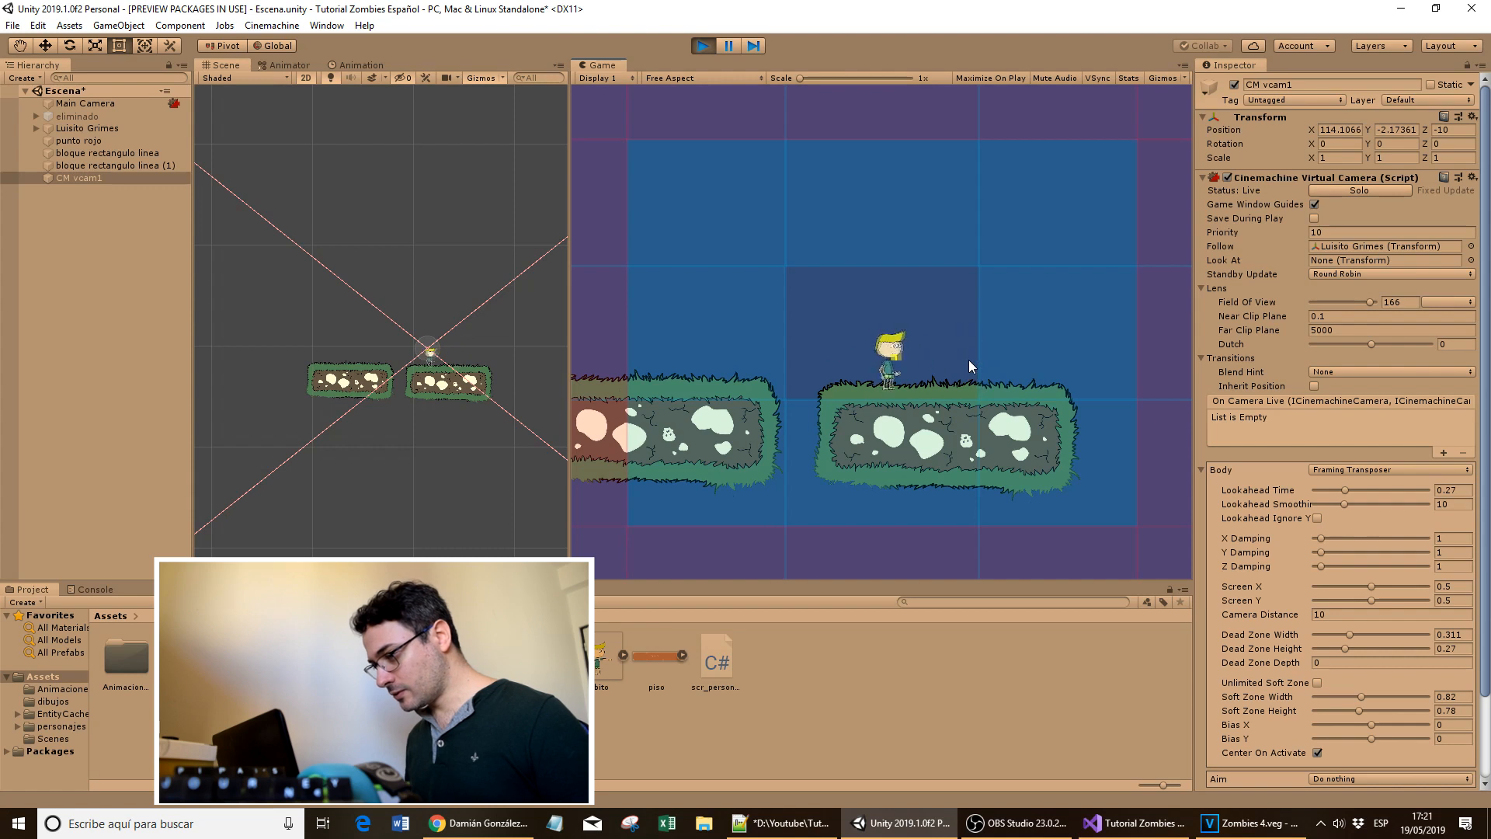
pyautogui.press('Left')
pyautogui.press('Left')
pyautogui.press('Right')
pyautogui.press('Left')
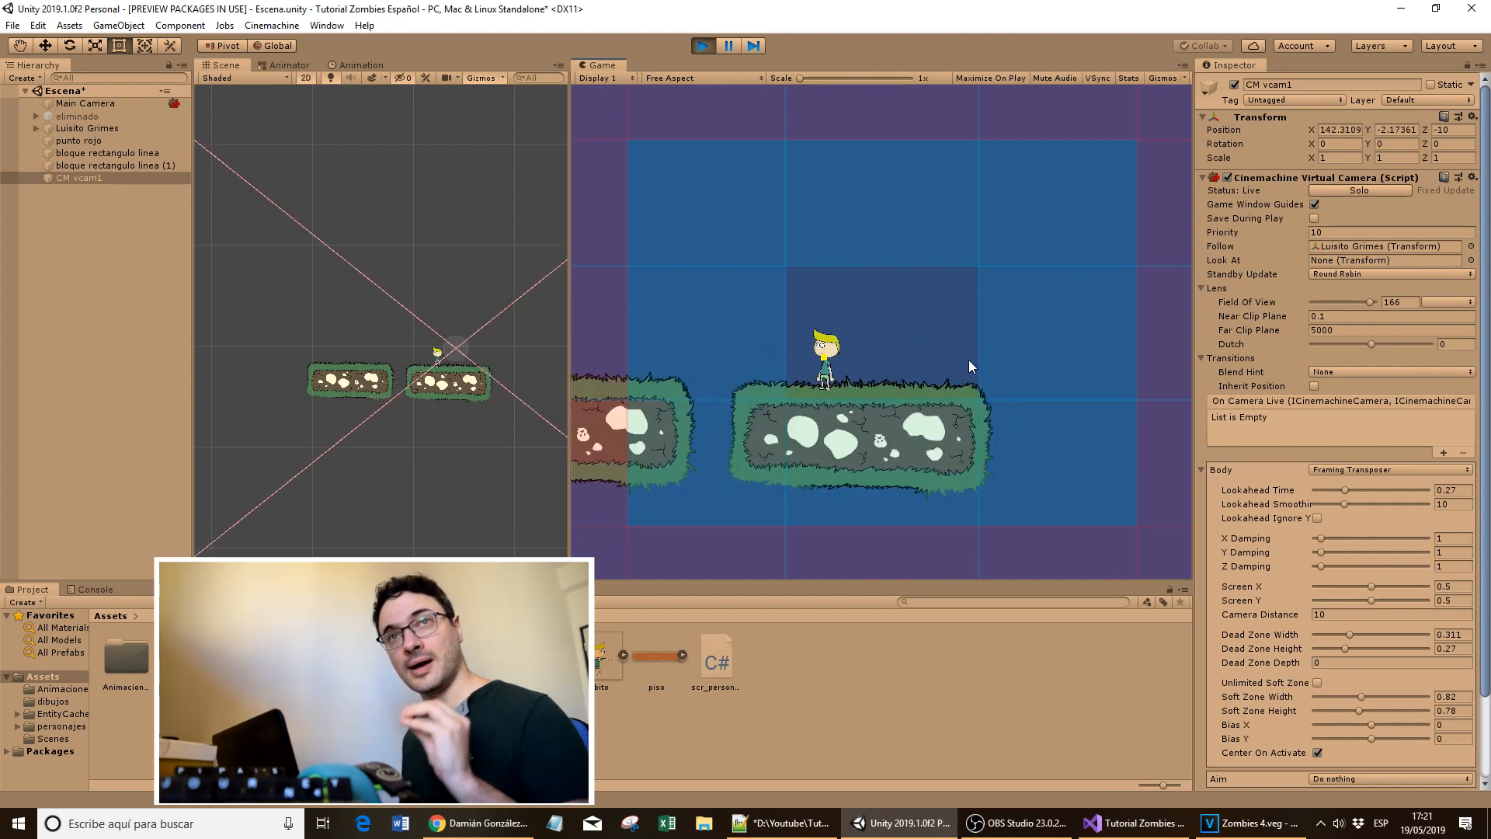
pyautogui.press('Right')
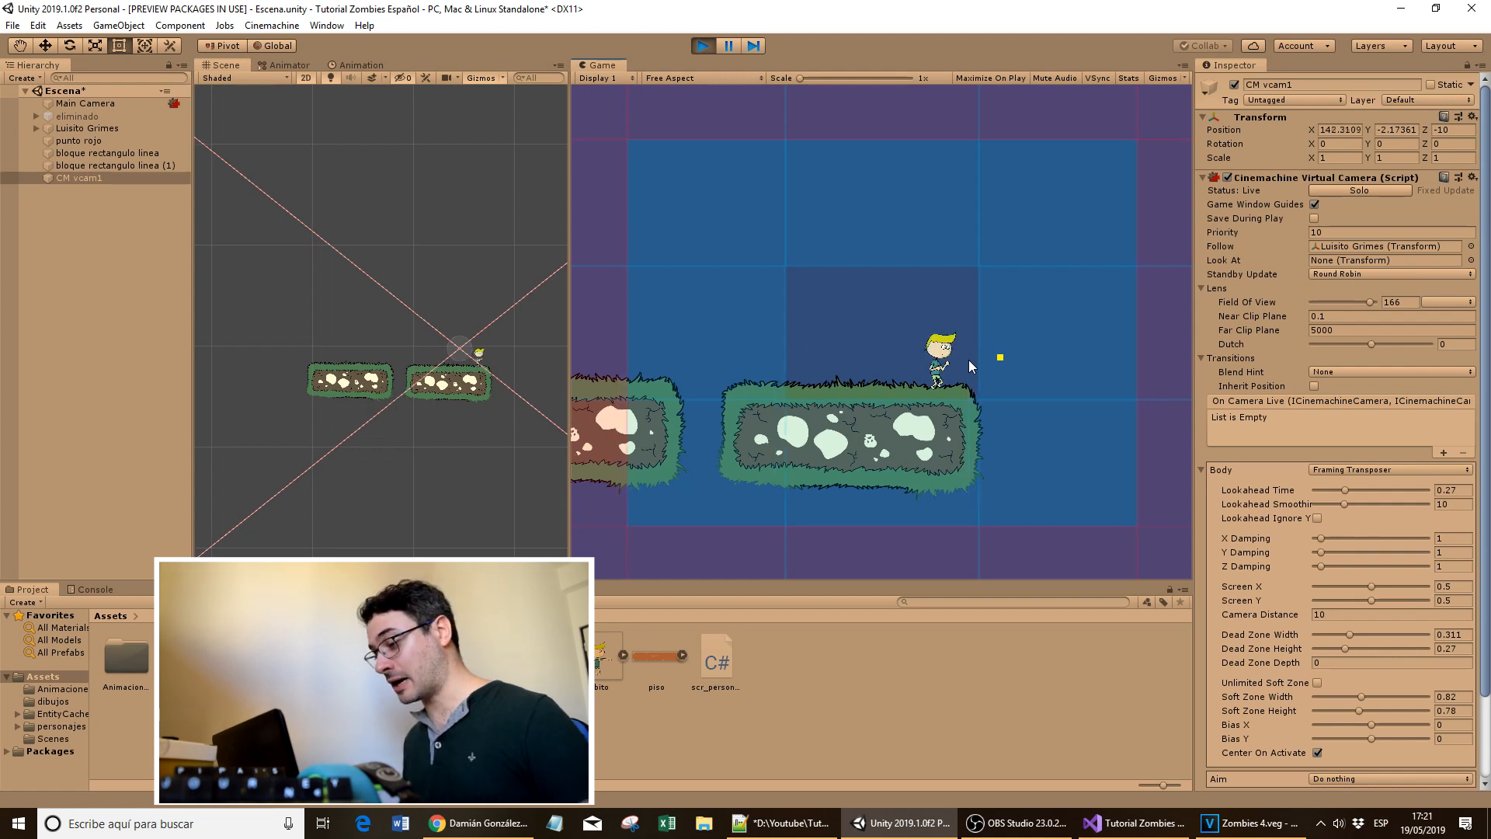
pyautogui.press('Left')
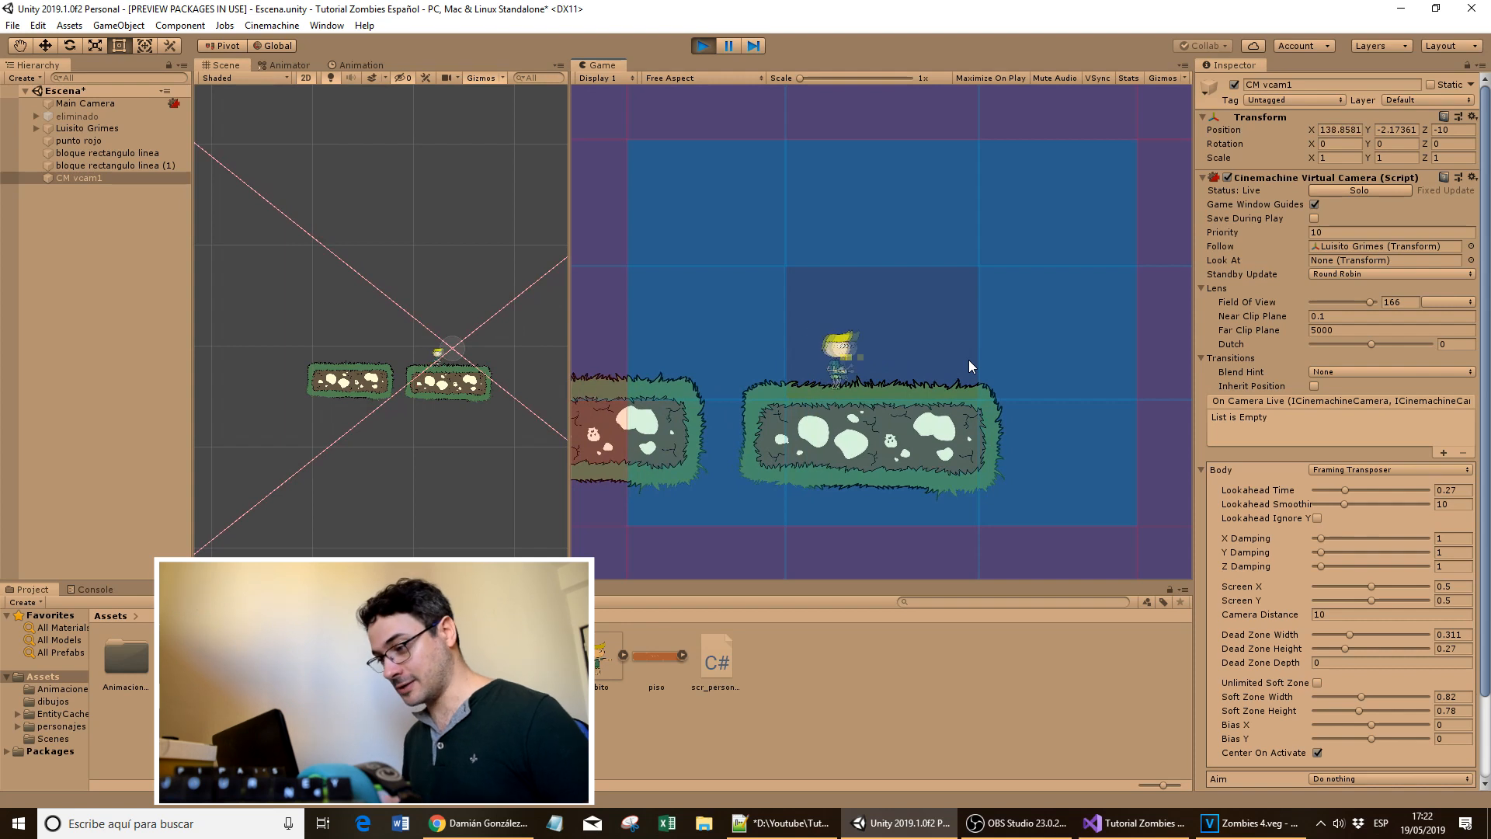
pyautogui.press('Right')
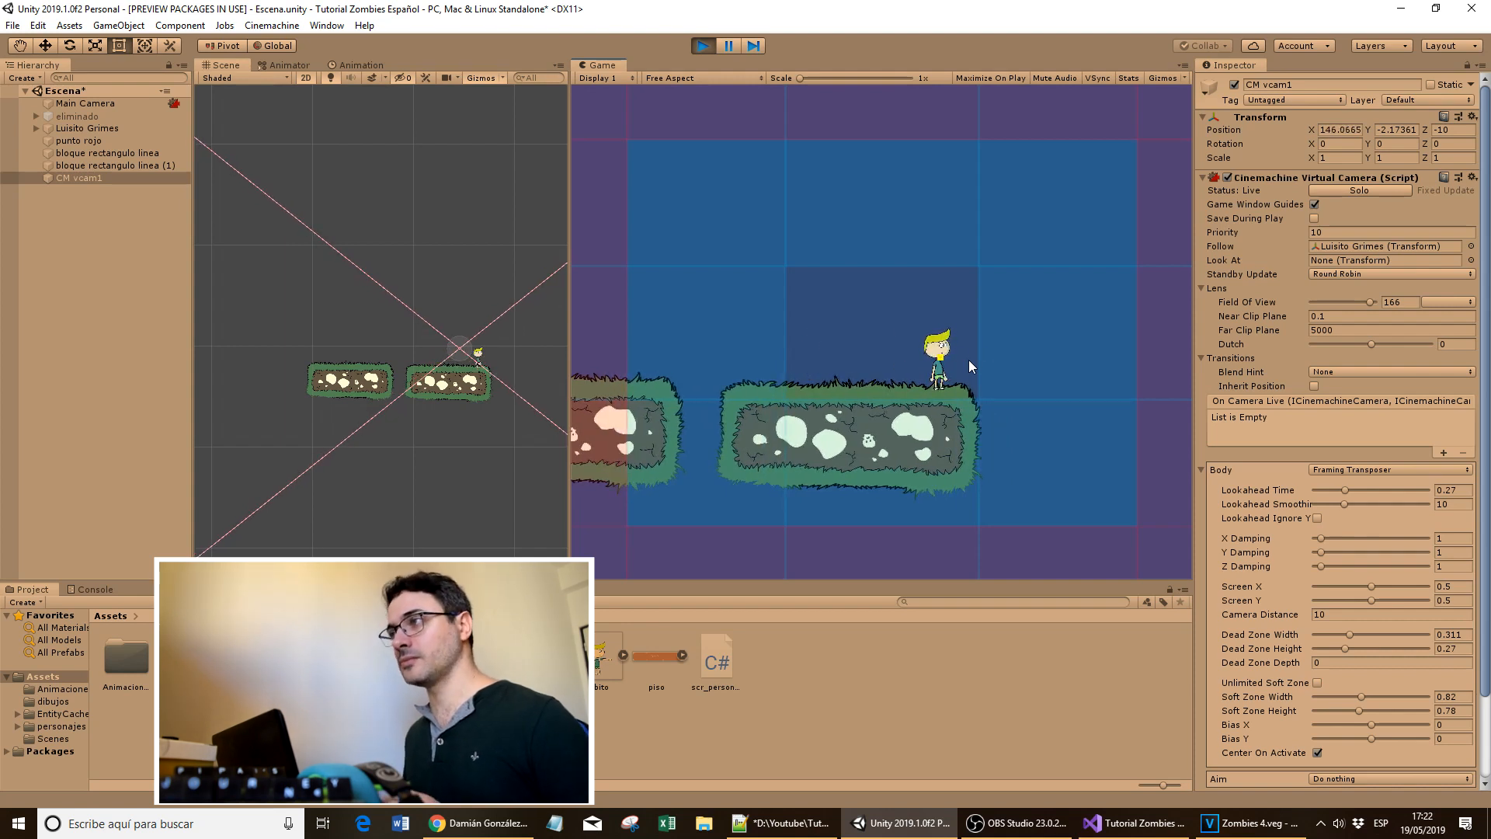
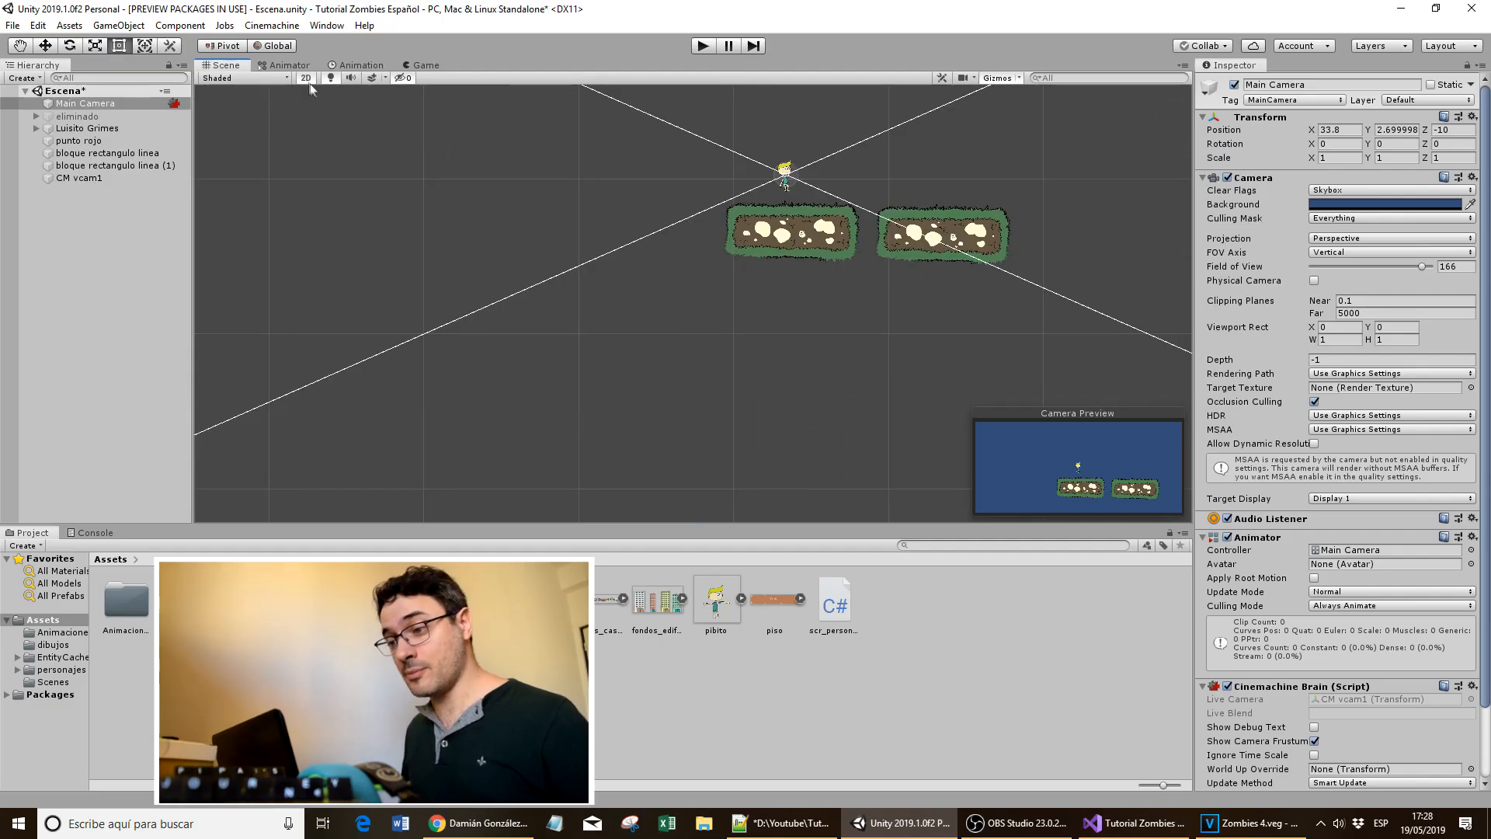
# - Examine the effect of depth by shifting bloque rectangulo linea (1) to Z position -1.97 and resetting it to 0
pyautogui.click(306, 78)
pyautogui.moveTo(518, 213)
pyautogui.keyDown('alt'); pyautogui.mouseDown()
pyautogui.moveTo(506, 220)
pyautogui.moveTo(519, 211)
pyautogui.mouseUp(); pyautogui.keyUp('alt')
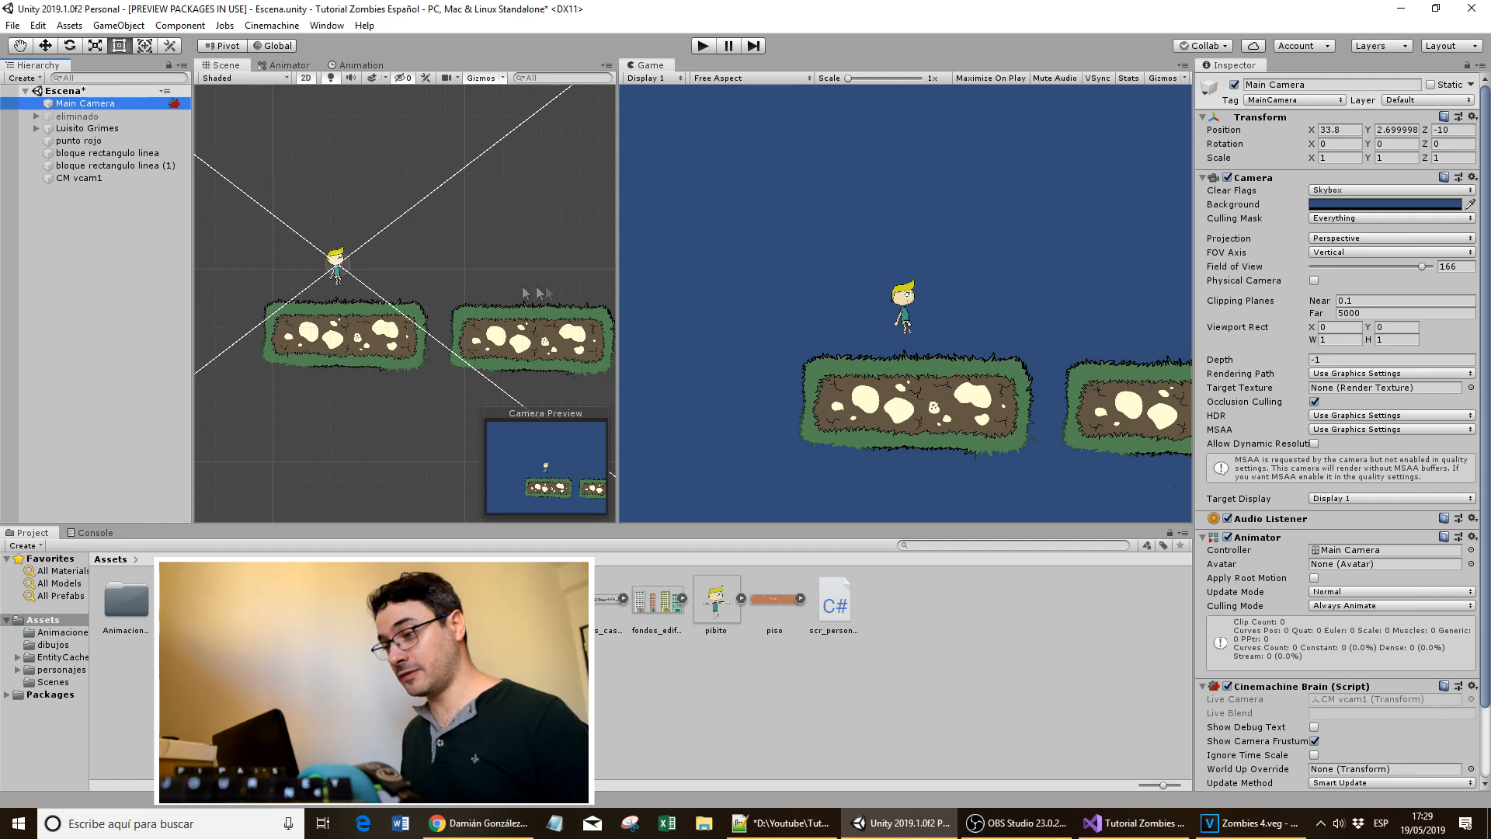
pyautogui.click(508, 335)
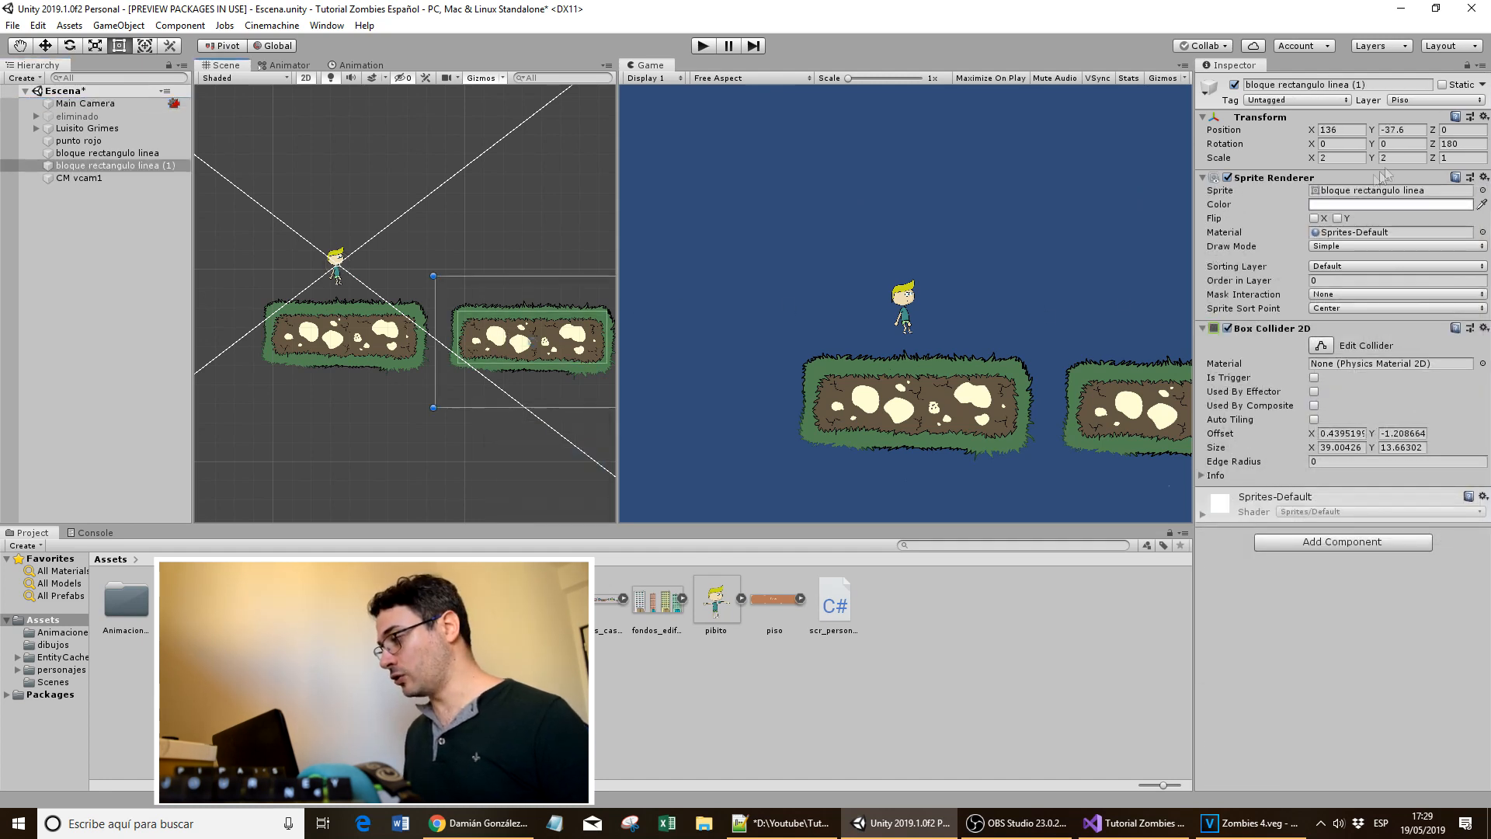
pyautogui.moveTo(1435, 132)
pyautogui.mouseDown()
pyautogui.moveTo(1460, 139)
pyautogui.moveTo(15, 149)
pyautogui.moveTo(1468, 153)
pyautogui.moveTo(1423, 155)
pyautogui.mouseUp()
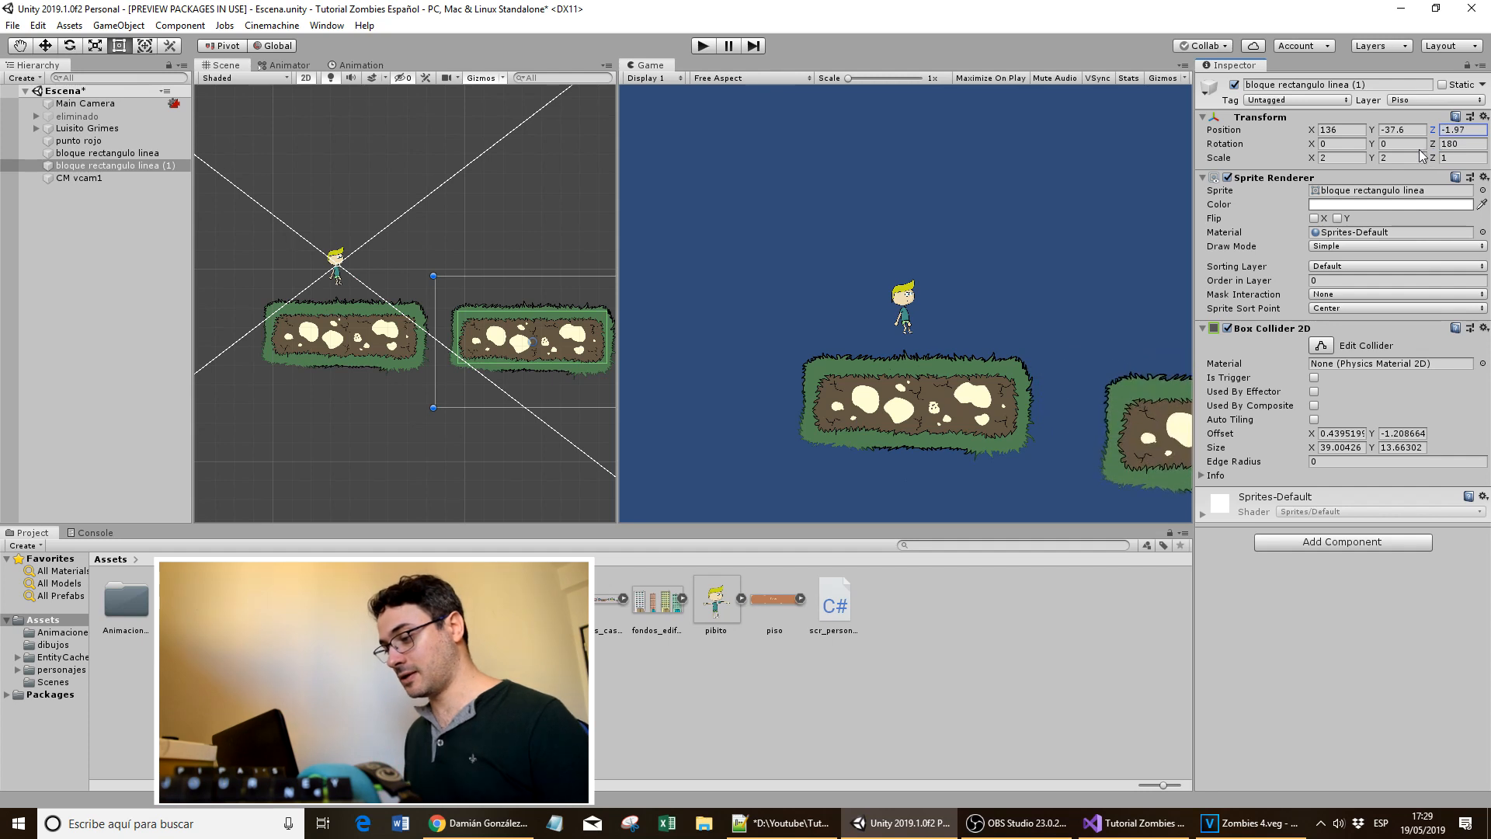
pyautogui.write('0')
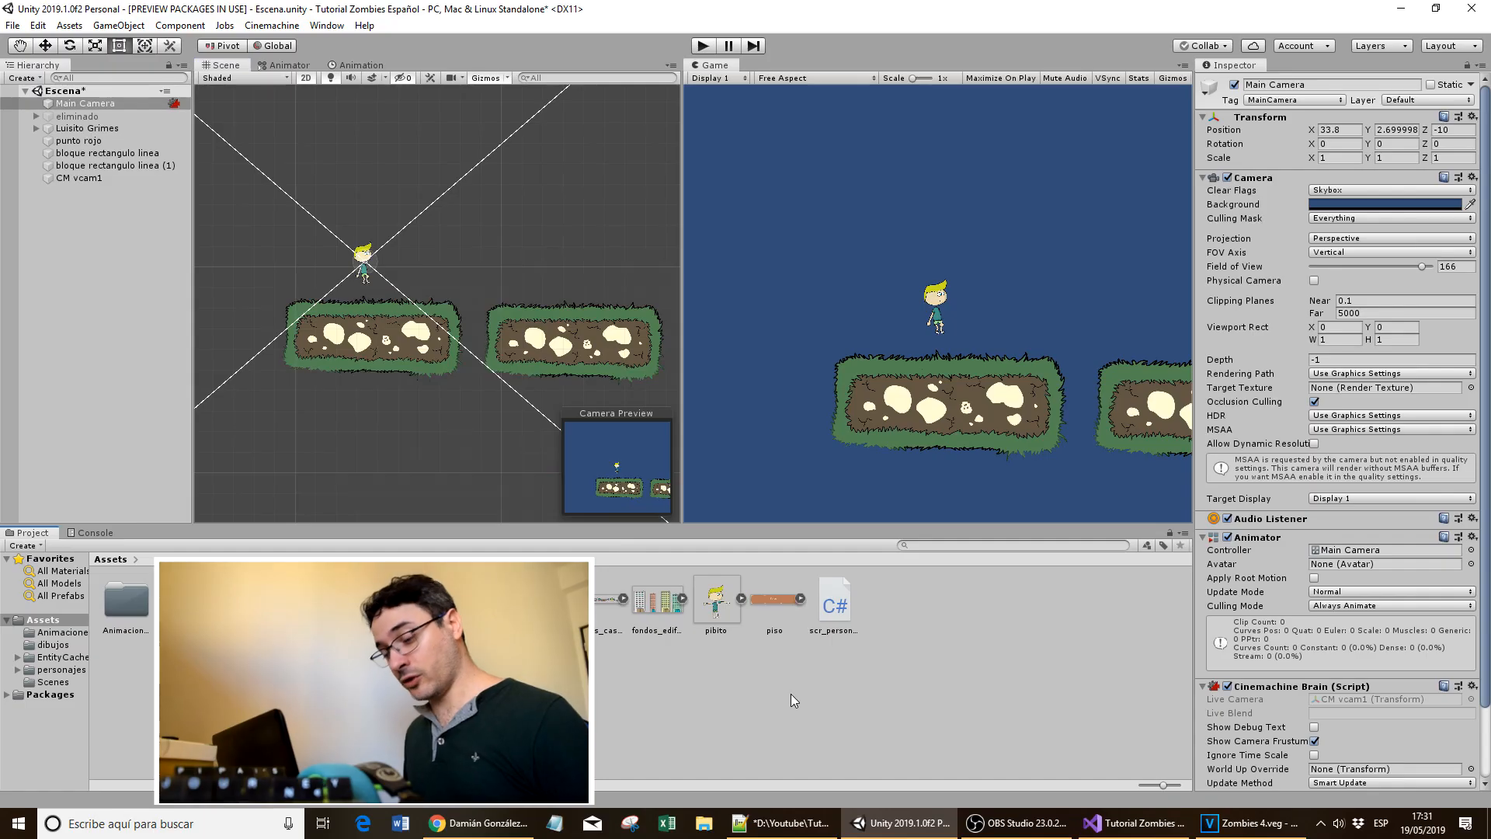
# - Add the fondos_casas' sprite to the scene with its Z position at 14.4 and its X and Y scale at 3
pyautogui.moveTo(609, 602); pyautogui.dragTo(459, 286)
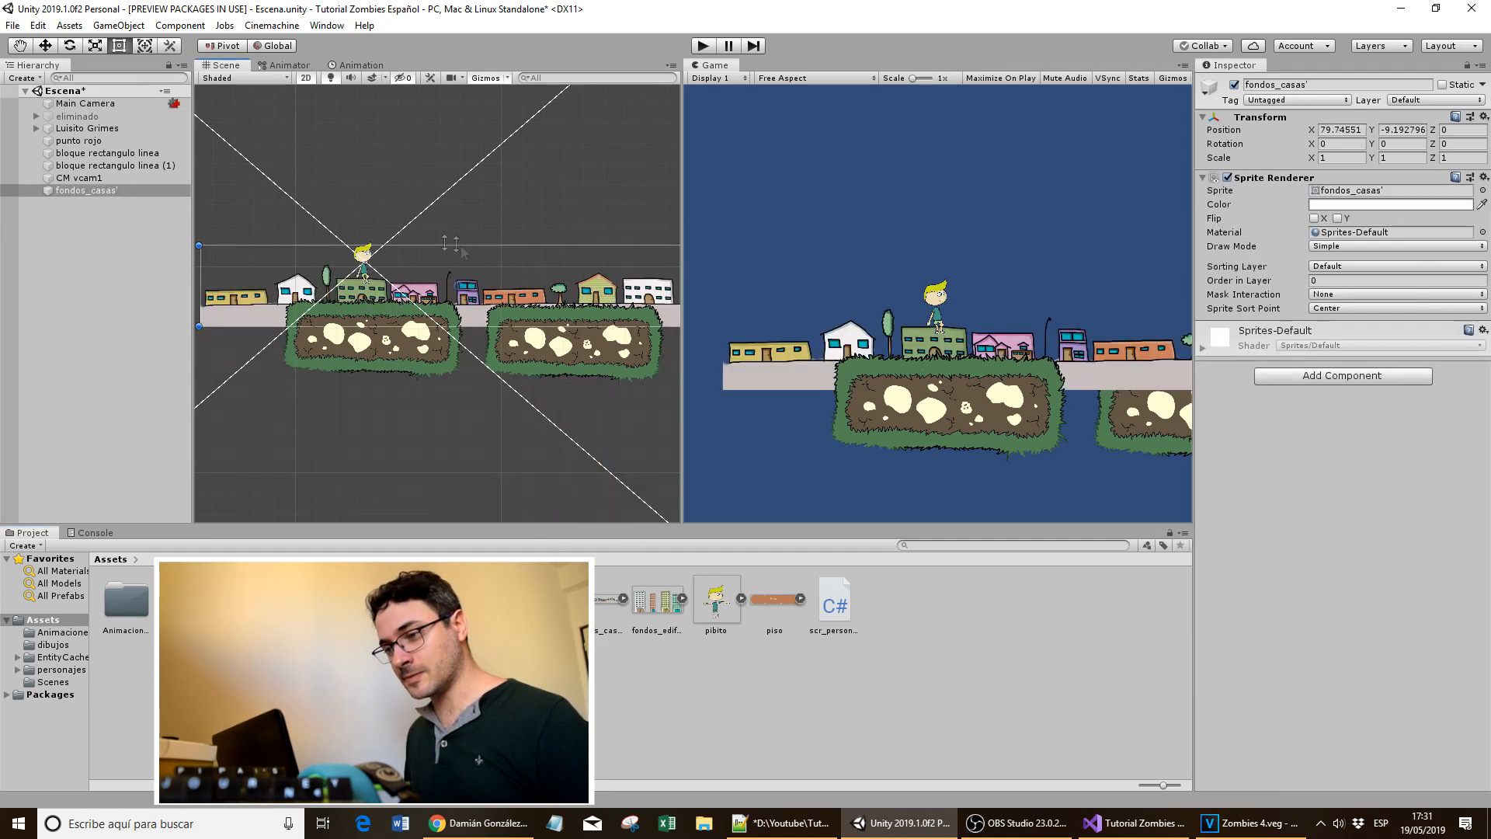
pyautogui.click(306, 77)
pyautogui.keyDown('alt'); pyautogui.moveTo(360, 124); pyautogui.dragTo(265, 267); pyautogui.keyUp('alt')
pyautogui.click(120, 193)
pyautogui.moveTo(1433, 134); pyautogui.dragTo(323, 186)
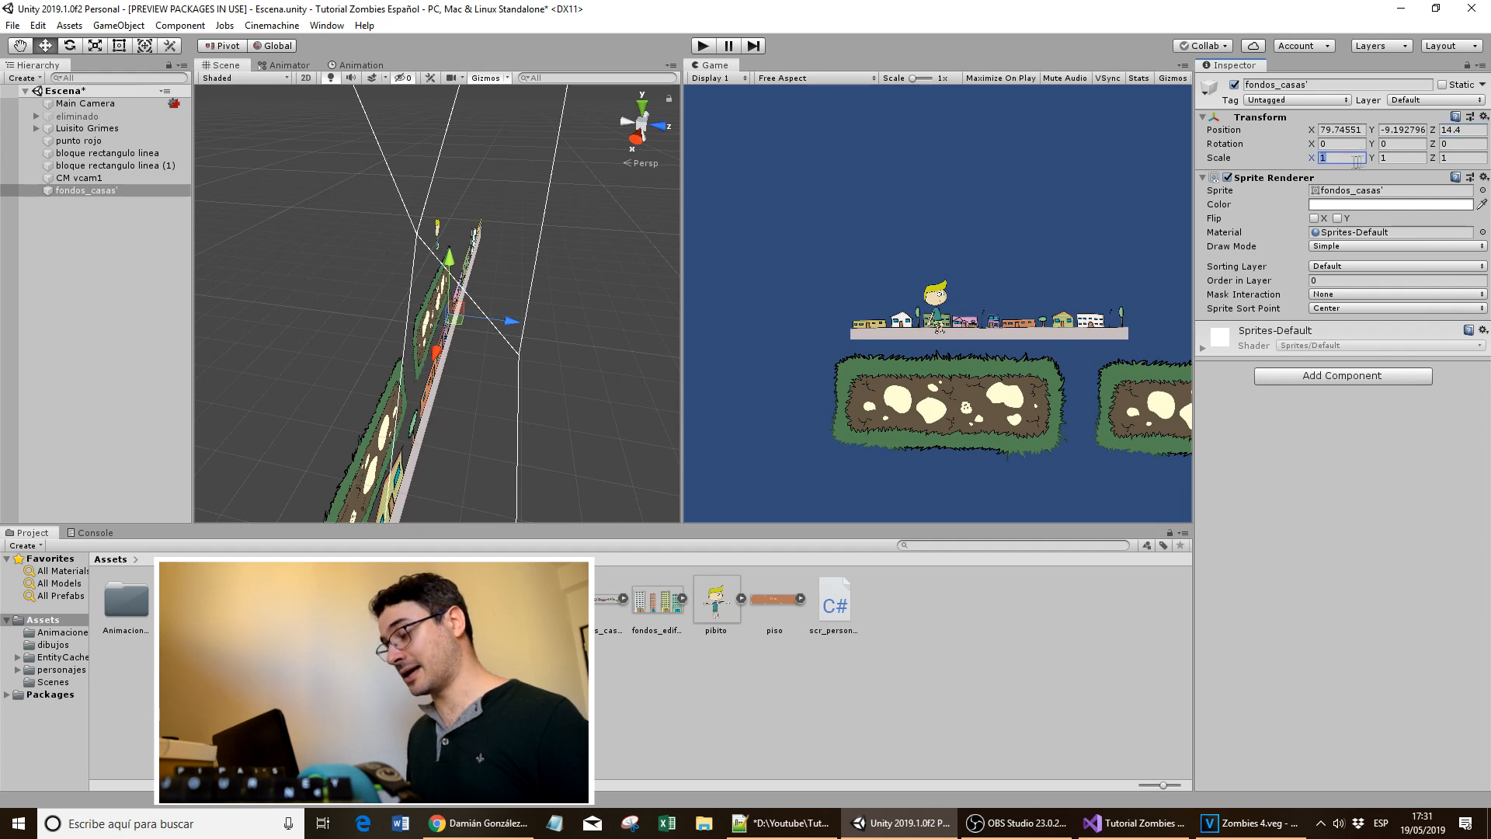
pyautogui.write('33')
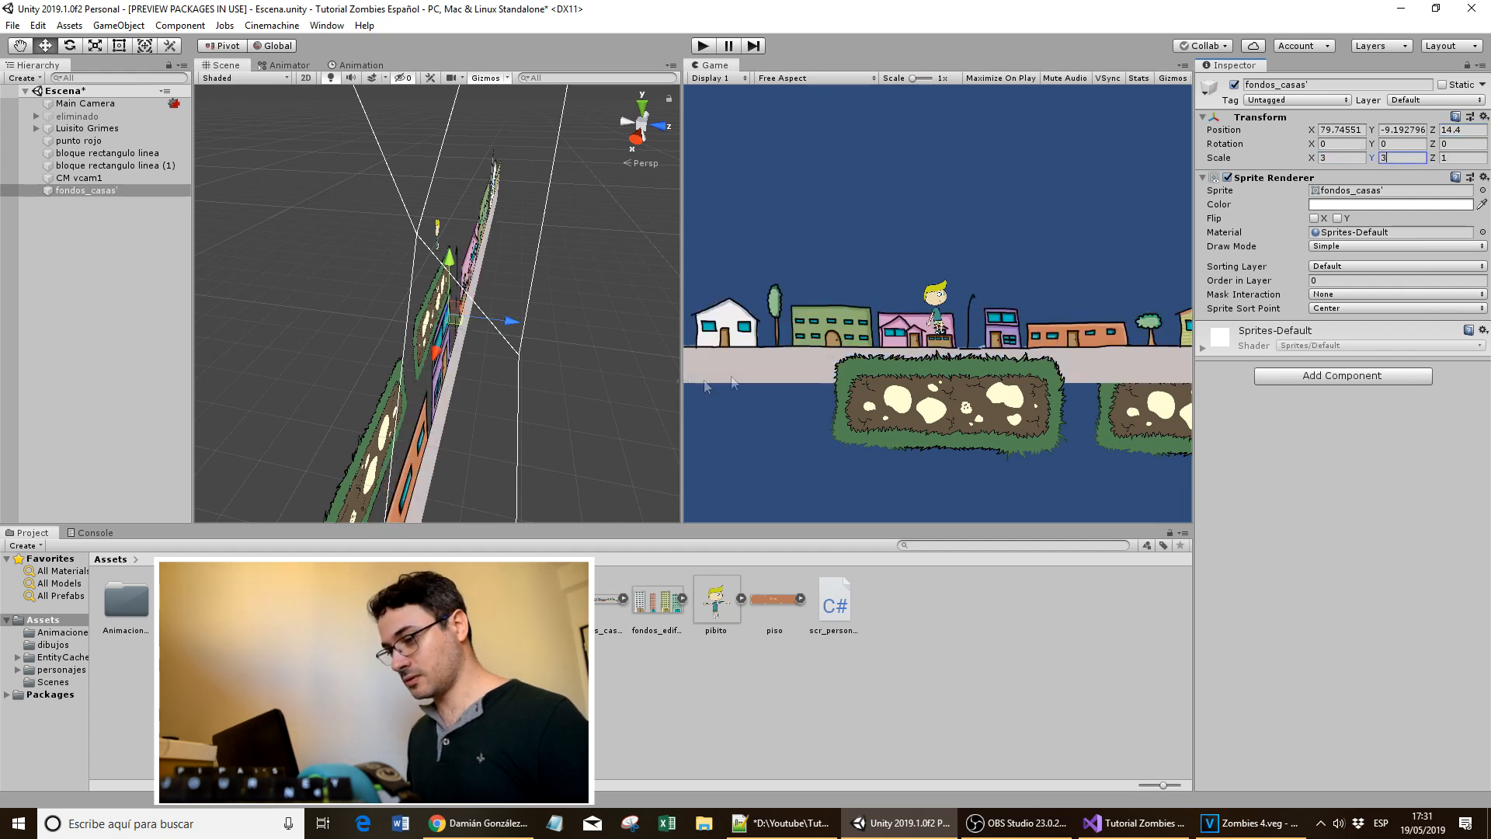
pyautogui.moveTo(567, 398)
pyautogui.keyDown('alt'); pyautogui.mouseDown()
pyautogui.moveTo(546, 397)
pyautogui.moveTo(602, 399)
pyautogui.moveTo(590, 400)
pyautogui.mouseUp(); pyautogui.keyUp('alt')
# - Delete bloque rectangulo linea and bloque rectangulo linea (1) from the scene
pyautogui.click(138, 153)
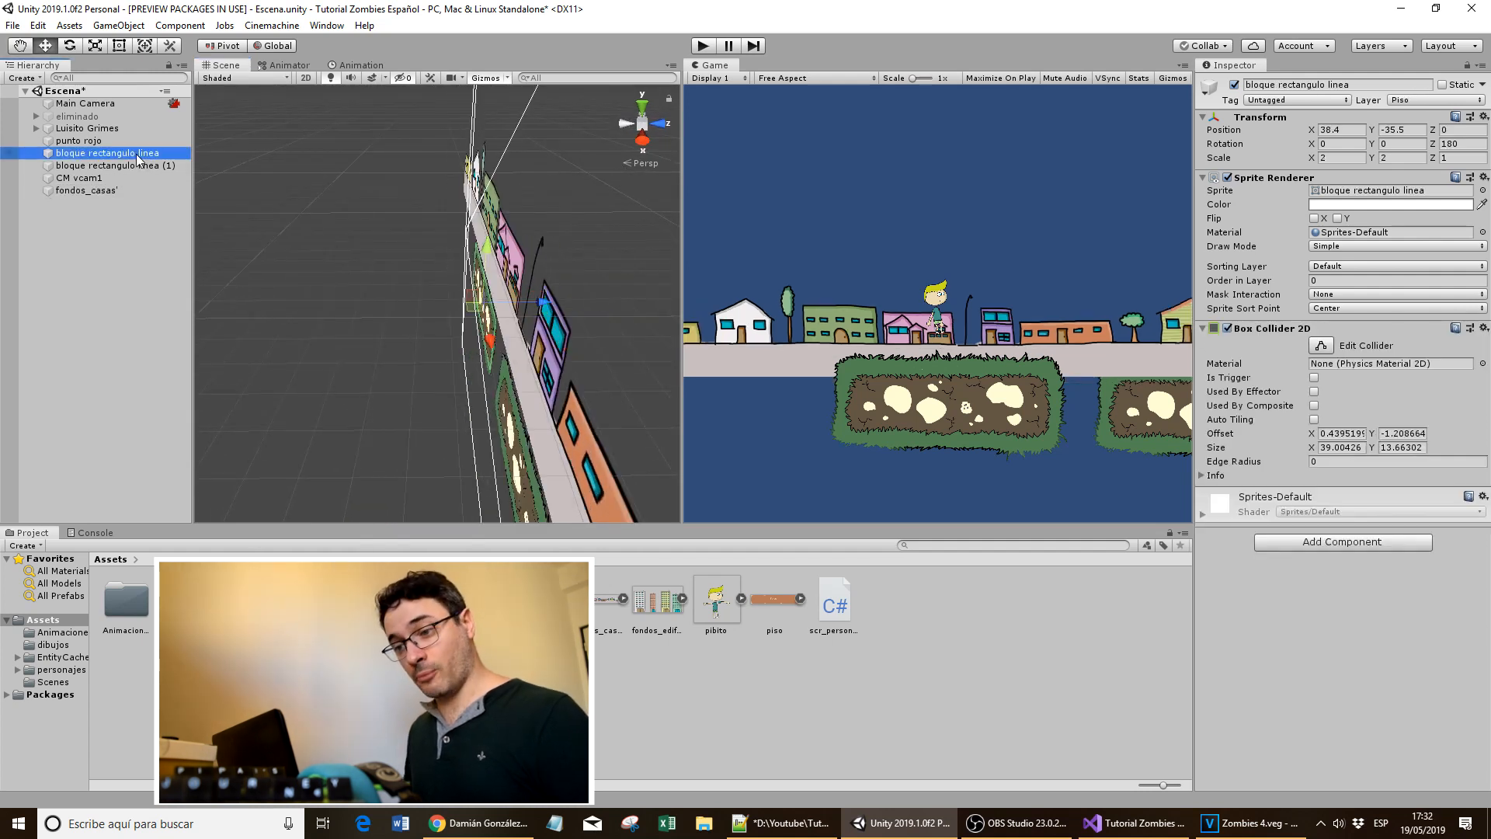
pyautogui.press('Delete')
pyautogui.click(136, 154)
pyautogui.press('Delete')
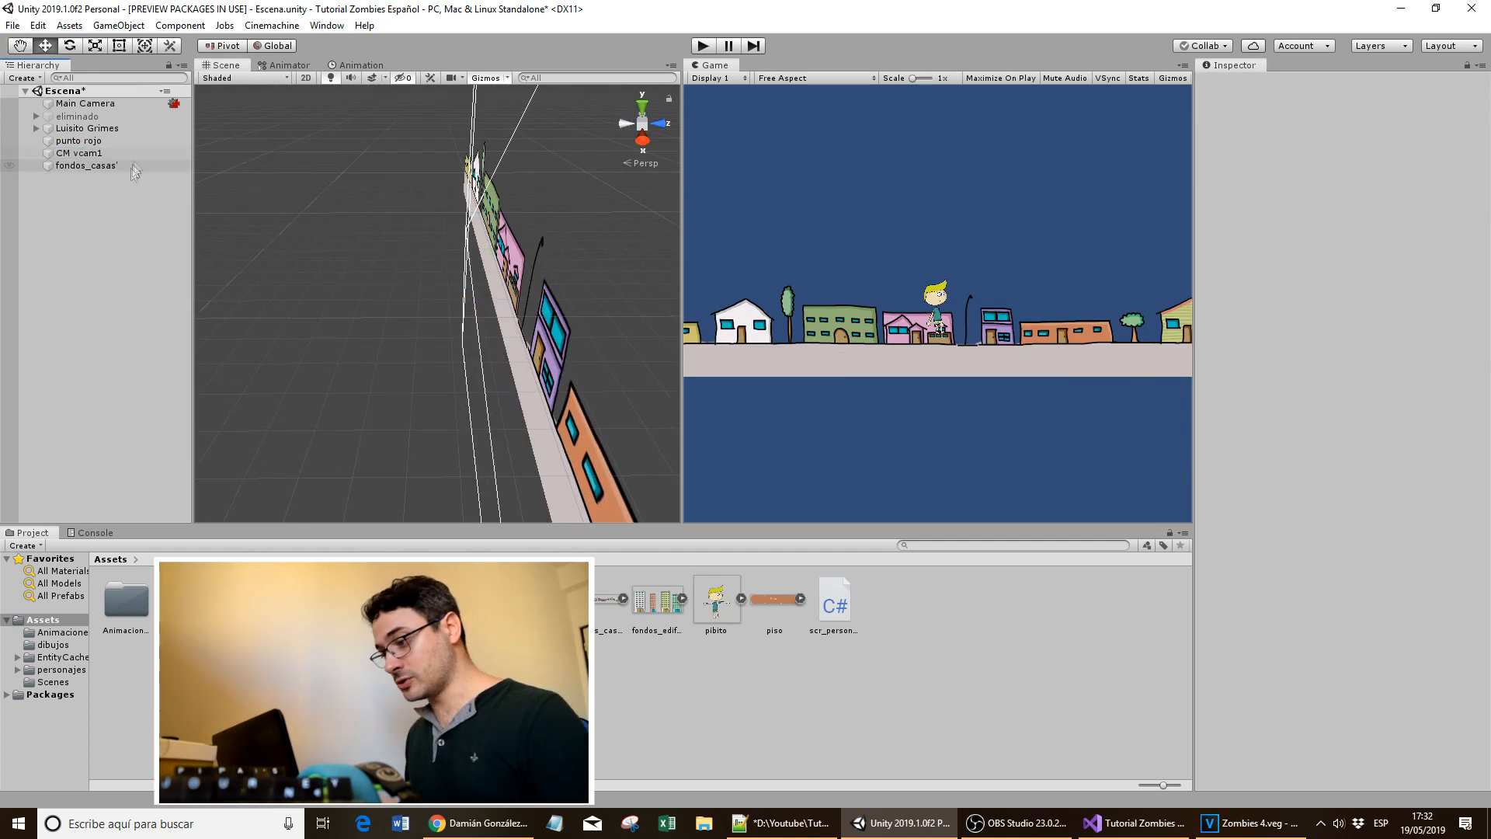
# - Add a Box Collider 2D component to the fondos_casas' object
pyautogui.keyDown('alt'); pyautogui.moveTo(411, 357); pyautogui.dragTo(500, 358); pyautogui.keyUp('alt')
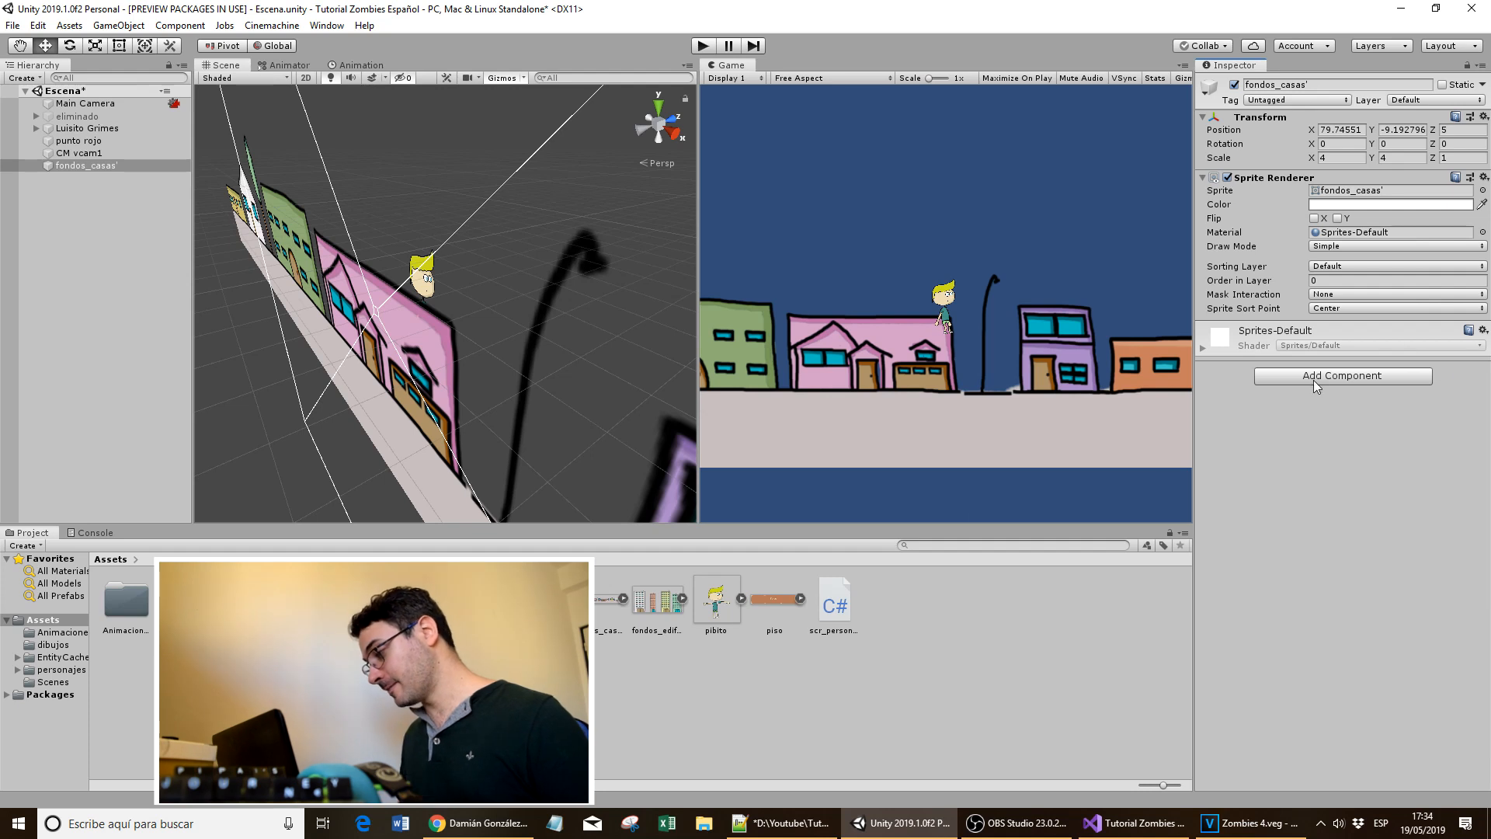
pyautogui.click(1314, 380)
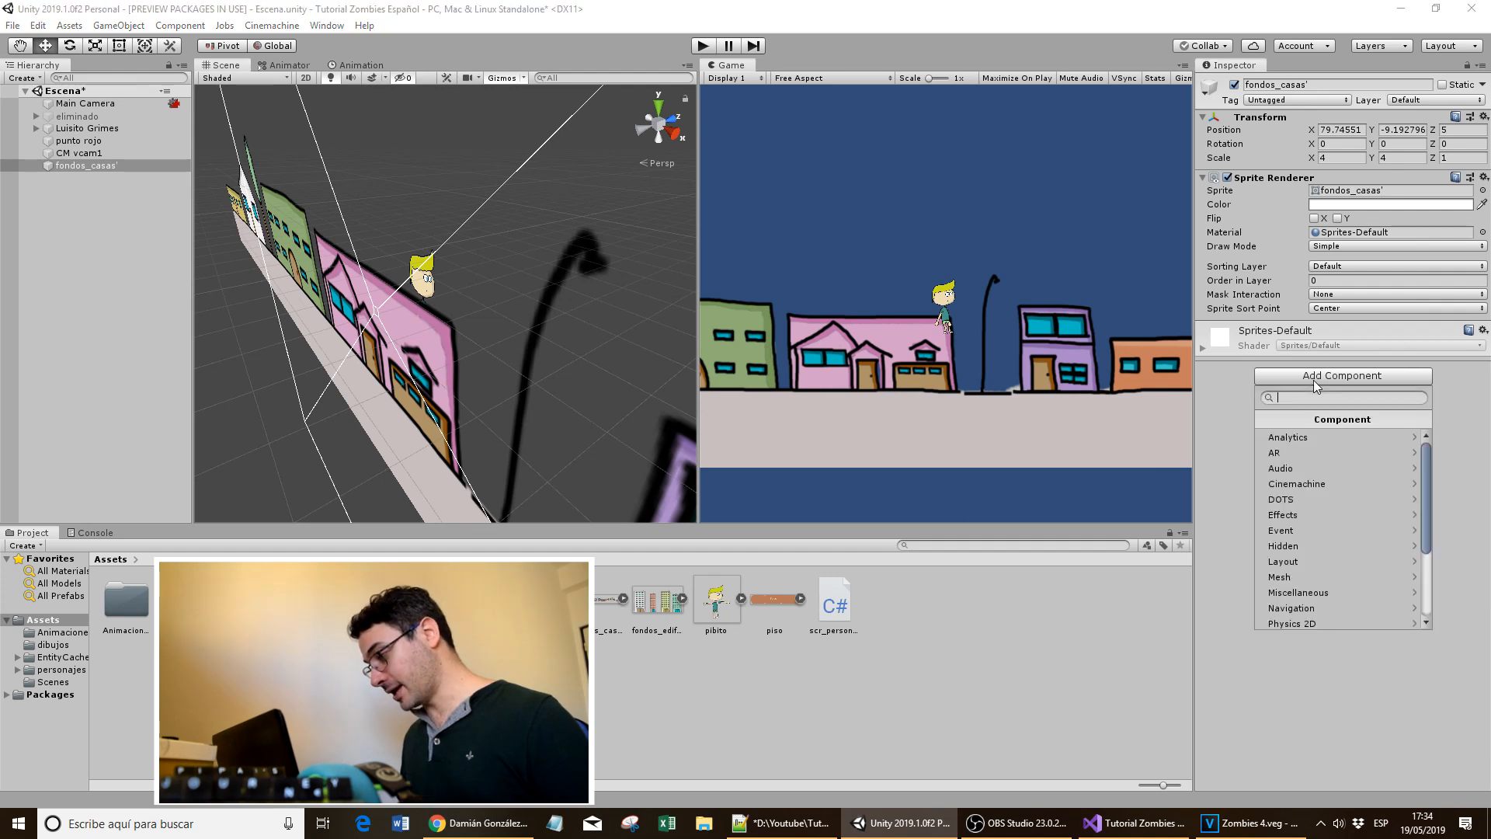
pyautogui.write('box')
pyautogui.press('Down')
pyautogui.press('Return')
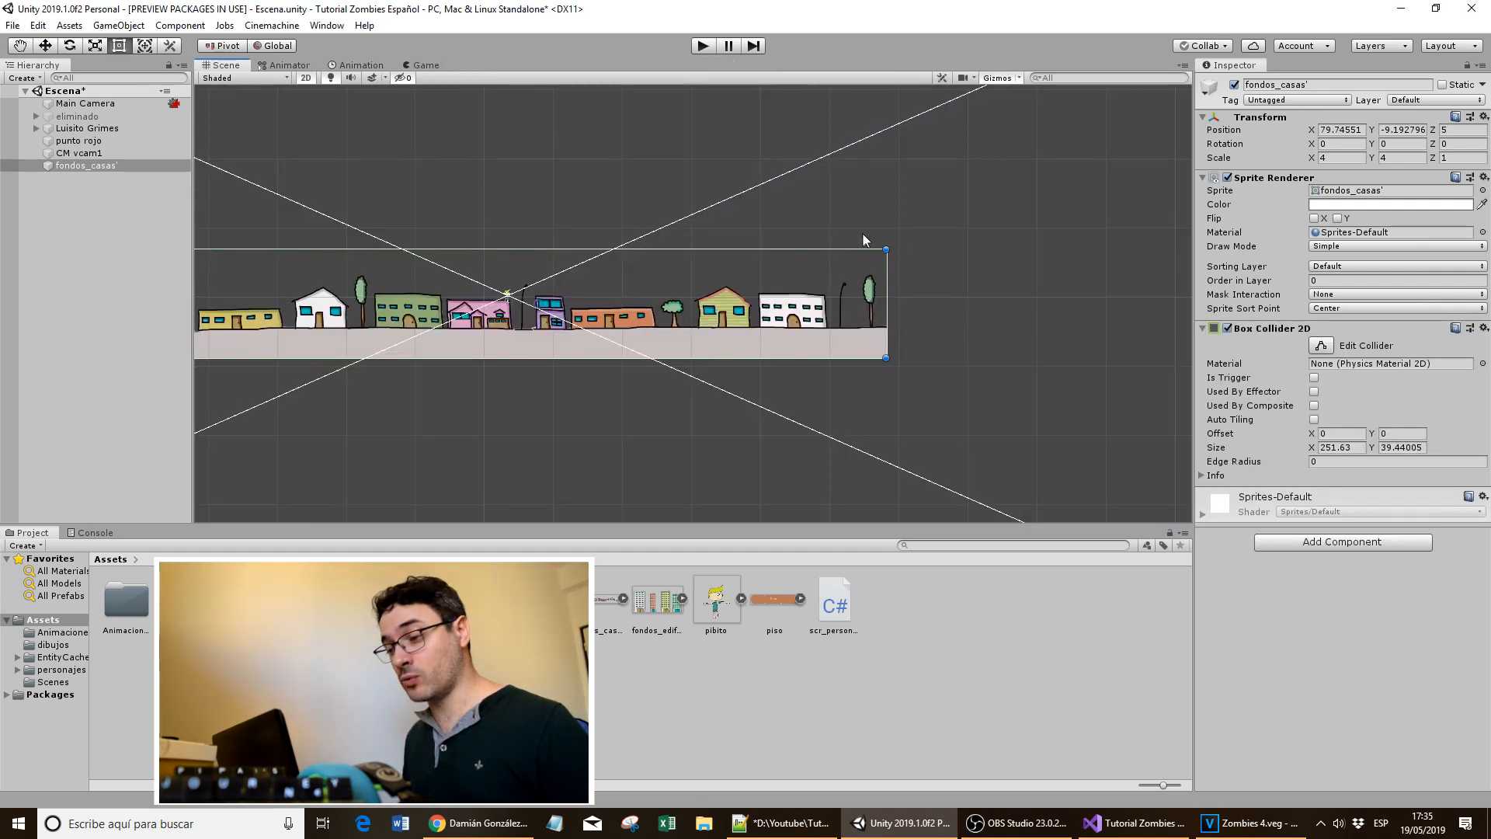
# - Shrink the fondos_casas' box collider vertically to a strip about 3.5 units high along the sidewalk
pyautogui.moveTo(862, 231); pyautogui.dragTo(949, 227, button='middle')
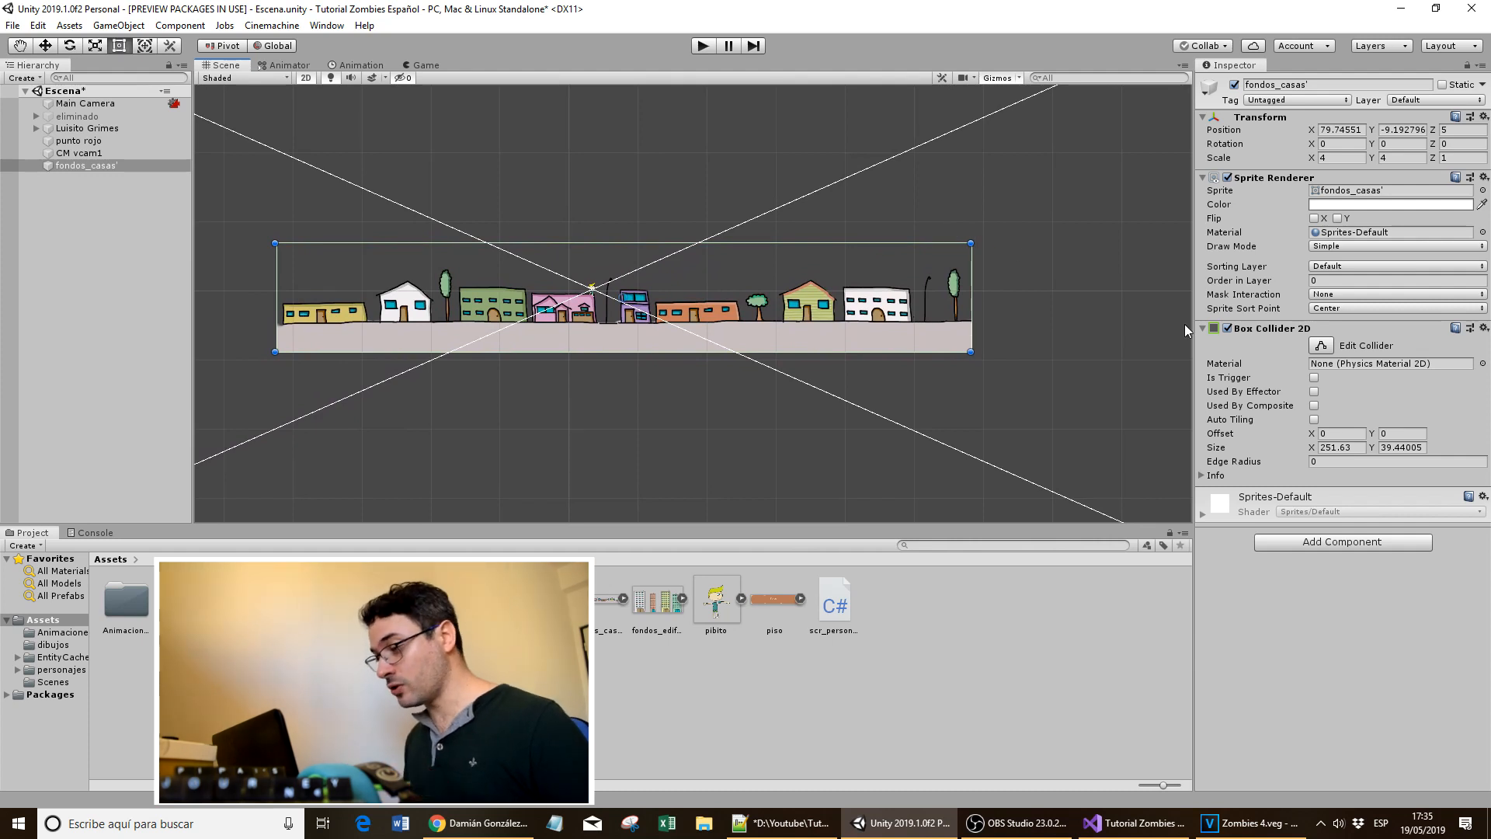
pyautogui.click(1321, 345)
pyautogui.moveTo(626, 247); pyautogui.dragTo(630, 338)
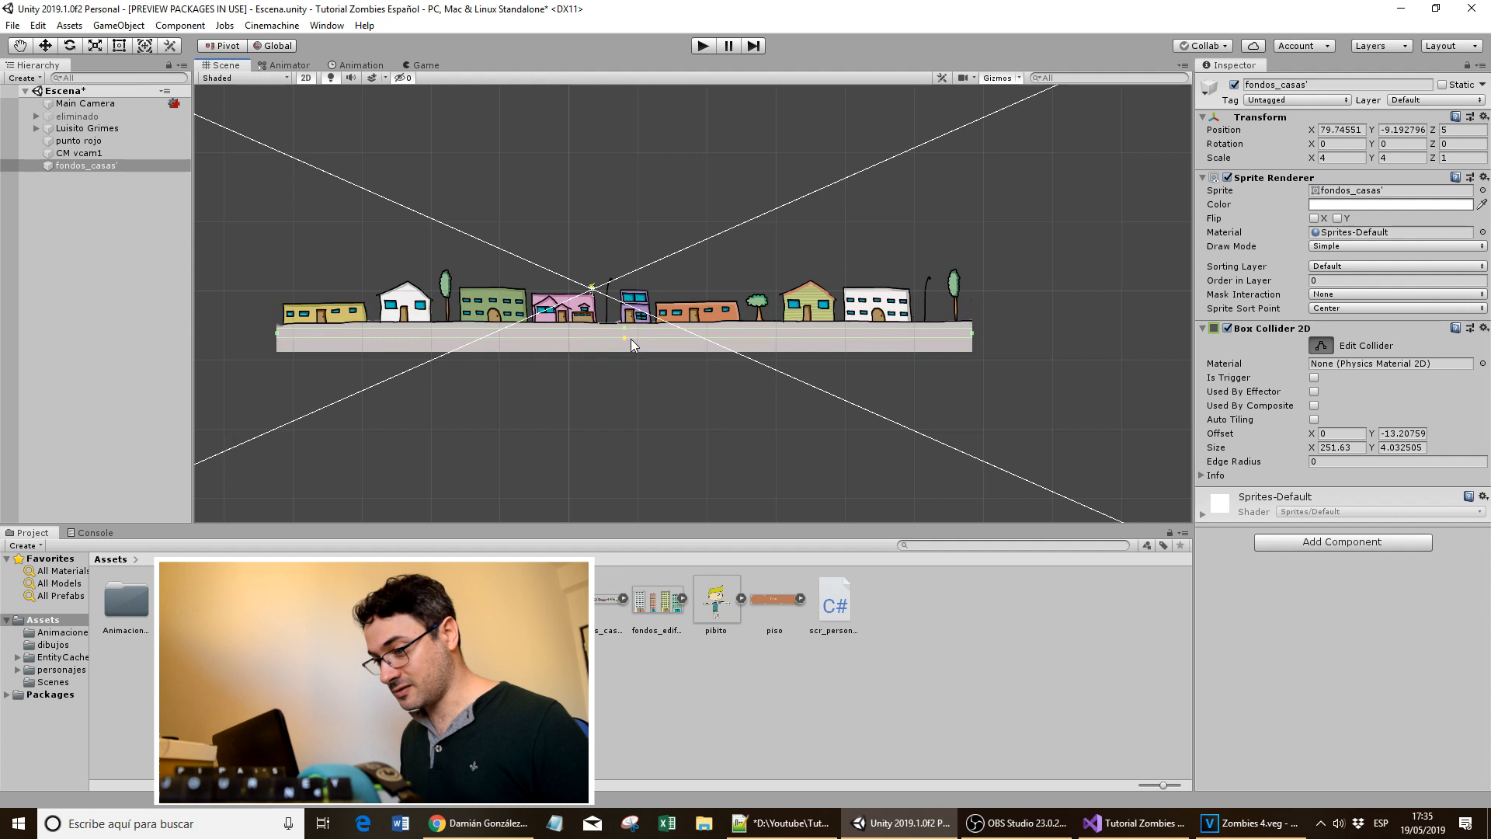
# - Play the scene to test the sidewalk collider, stop it, and set the fondos_casas' layer to Piso
pyautogui.click(702, 46)
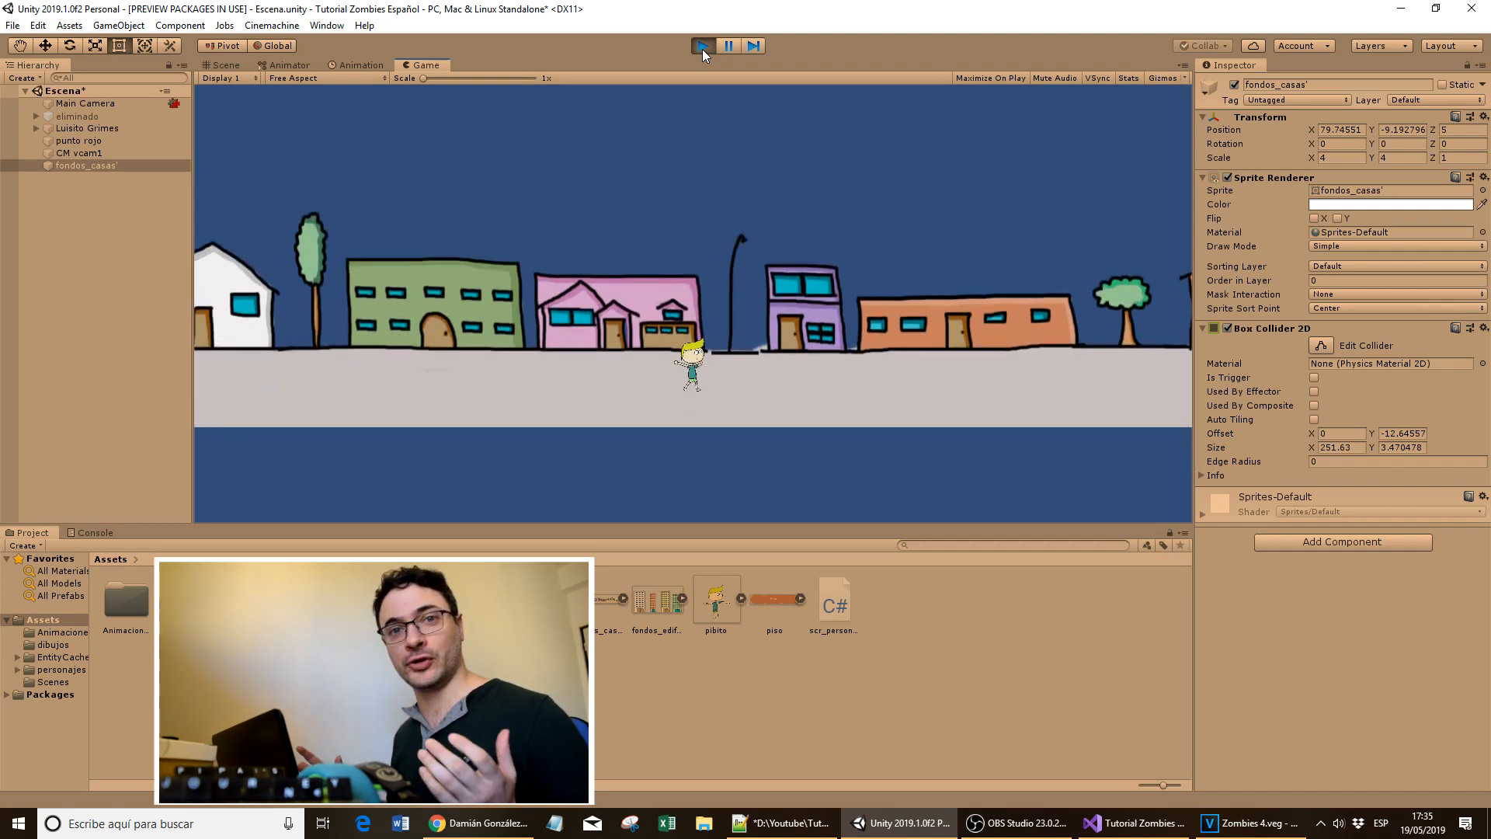
pyautogui.click(702, 46)
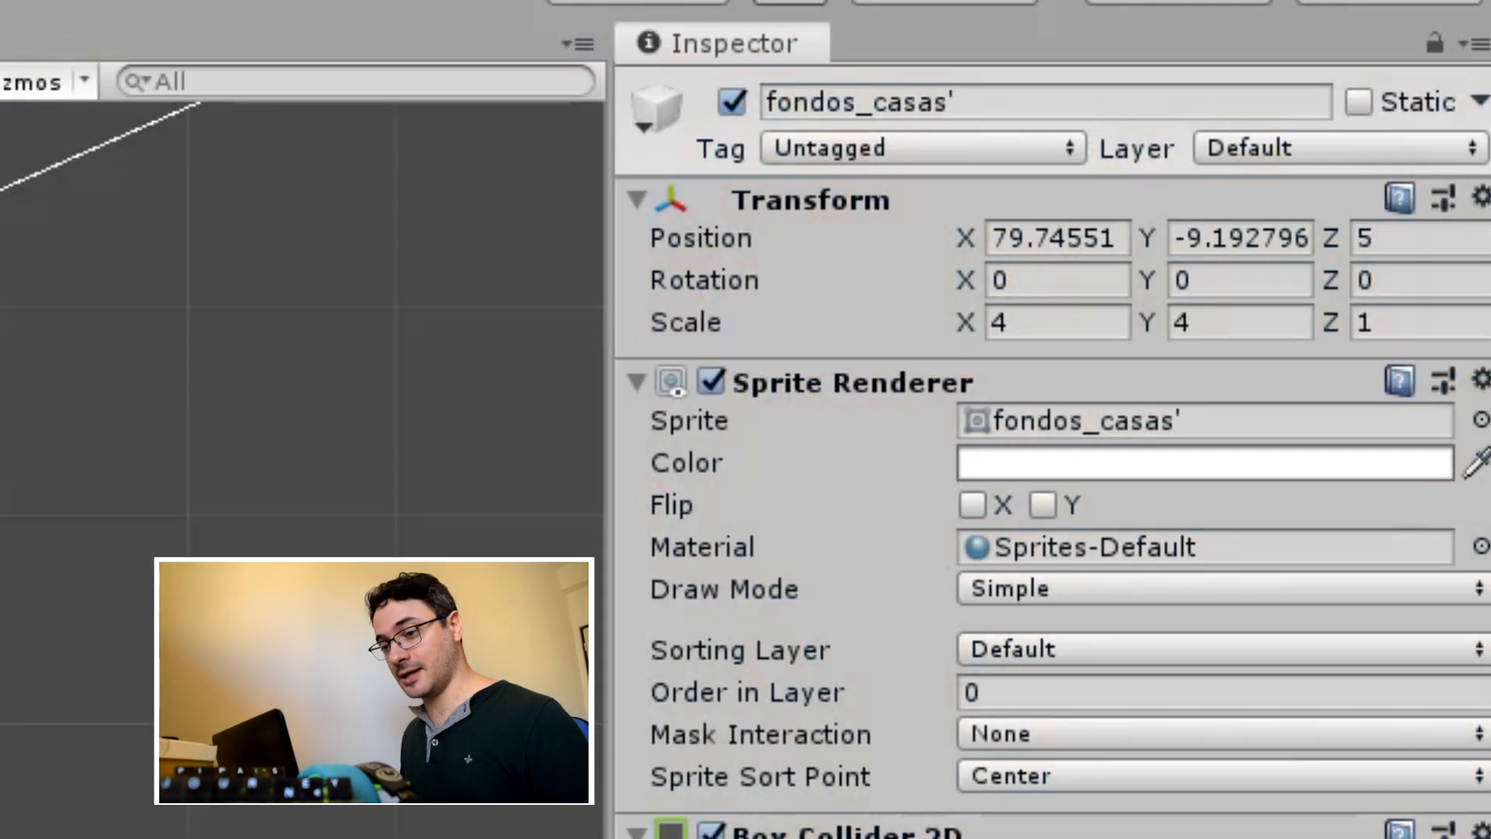
pyautogui.click(1324, 152)
pyautogui.click(1293, 454)
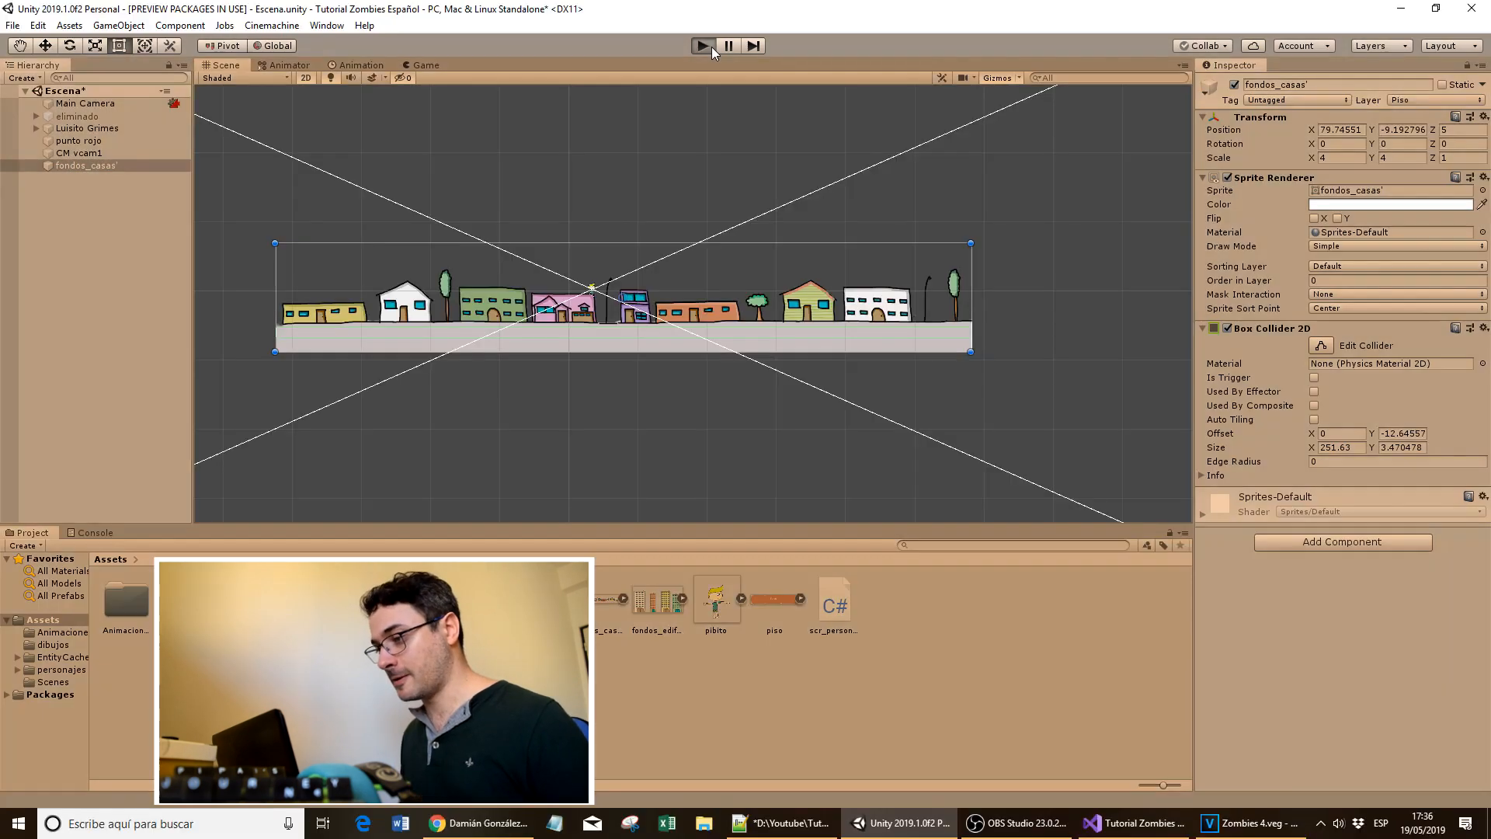
# - Play the scene, set the fondos_casas' Order in Layer to -1, and test the character walking and jumping on the sidewalk
pyautogui.click(710, 46)
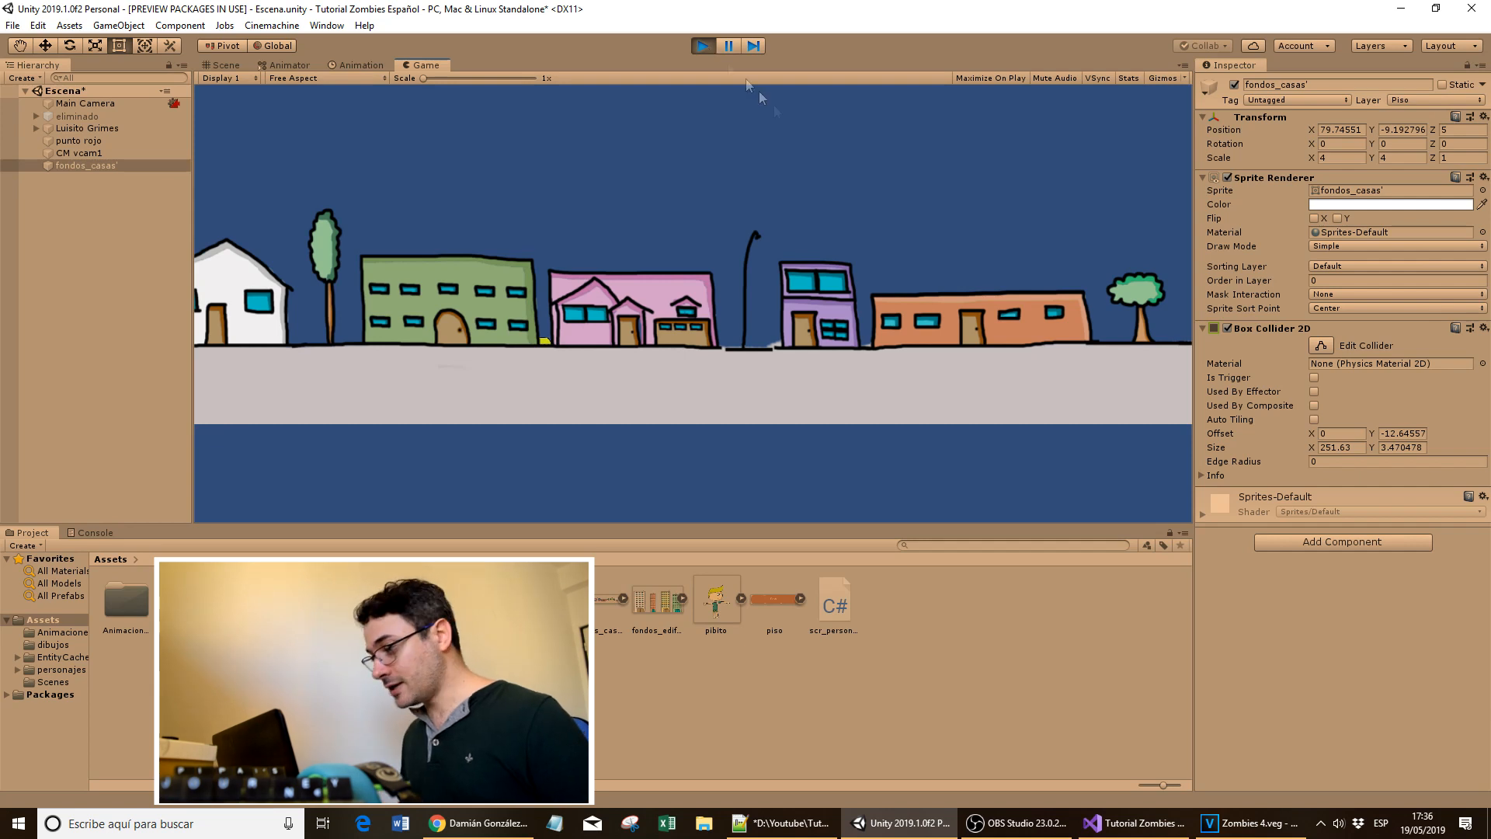
pyautogui.click(74, 166)
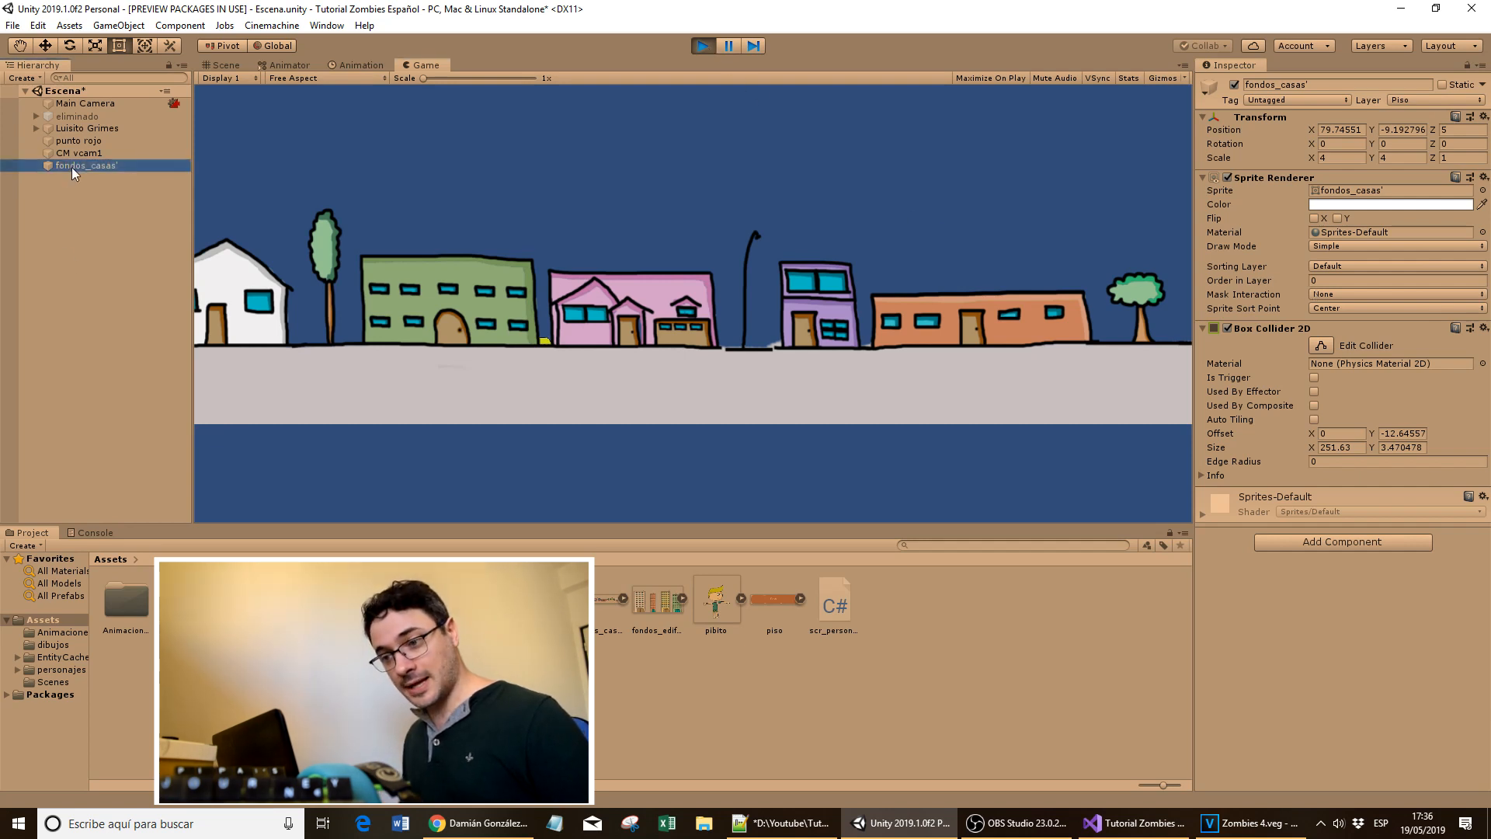
pyautogui.click(1328, 282)
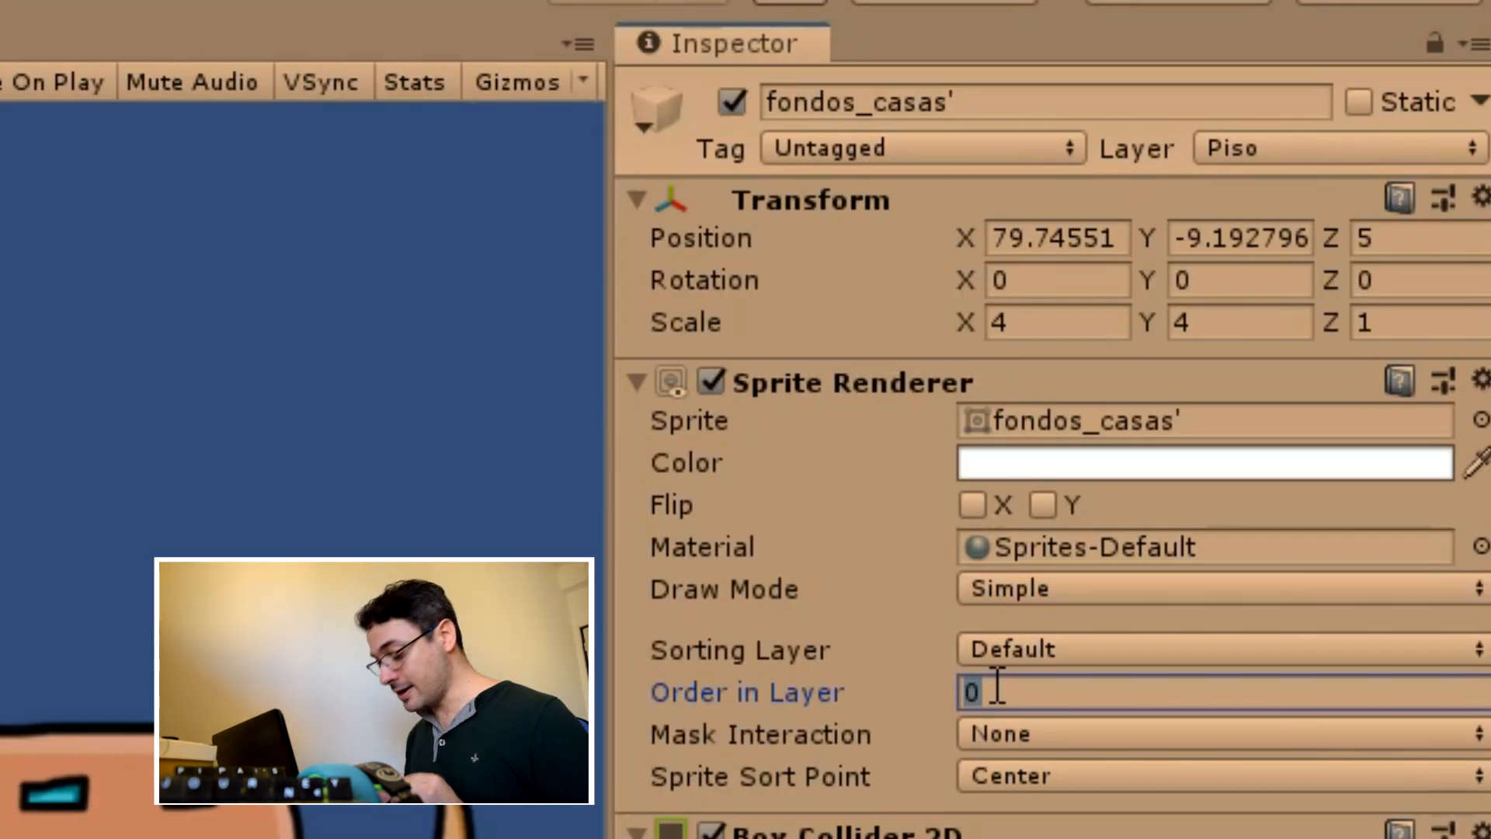
pyautogui.write('-1')
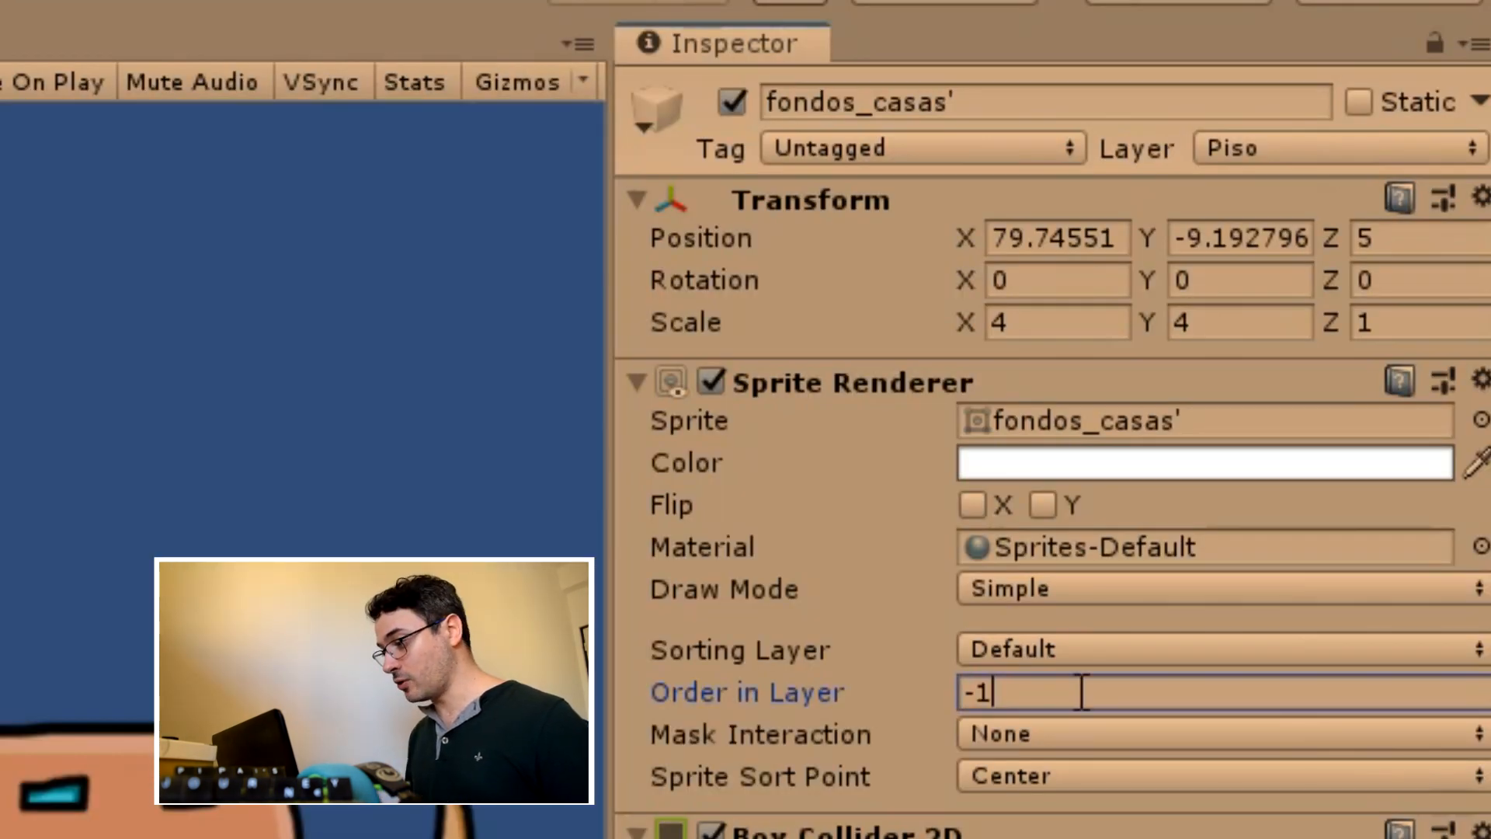
pyautogui.press('Right')
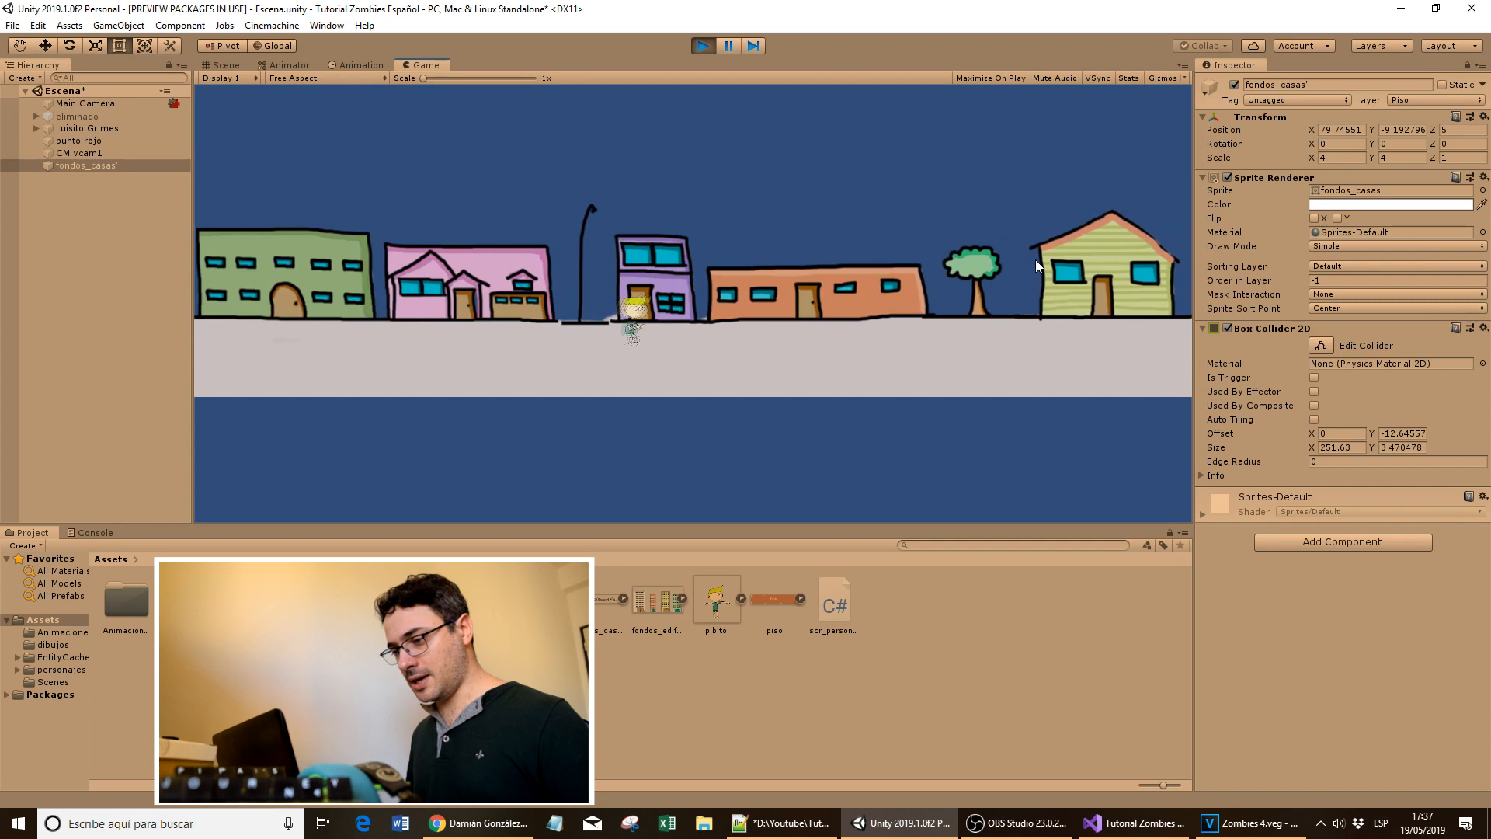
pyautogui.press('space')
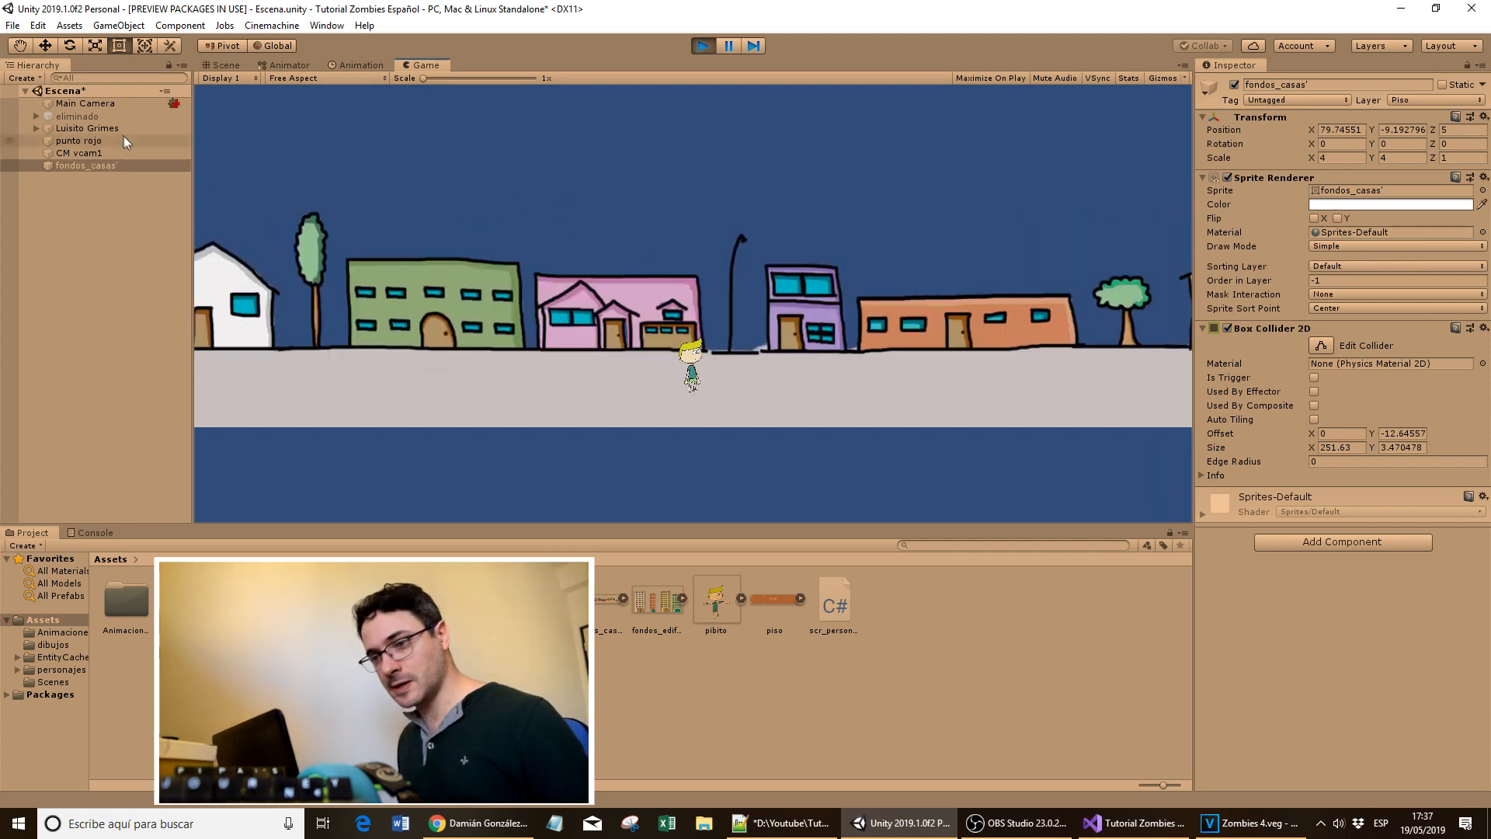
# - Set CM vcam1's Field of View to 137 during play, and stop the scene
pyautogui.click(87, 154)
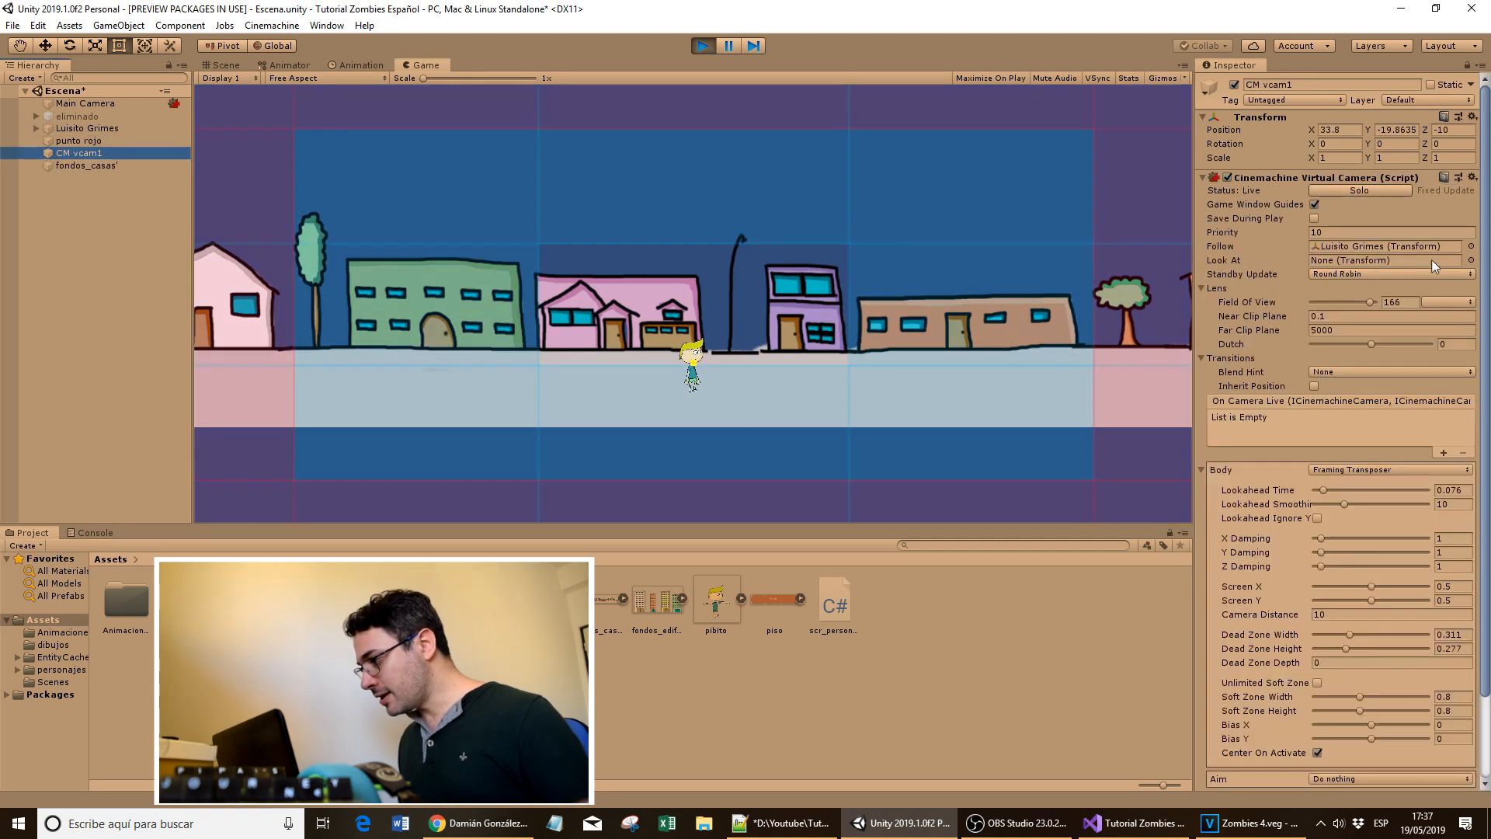
pyautogui.moveTo(1375, 307); pyautogui.dragTo(1365, 306)
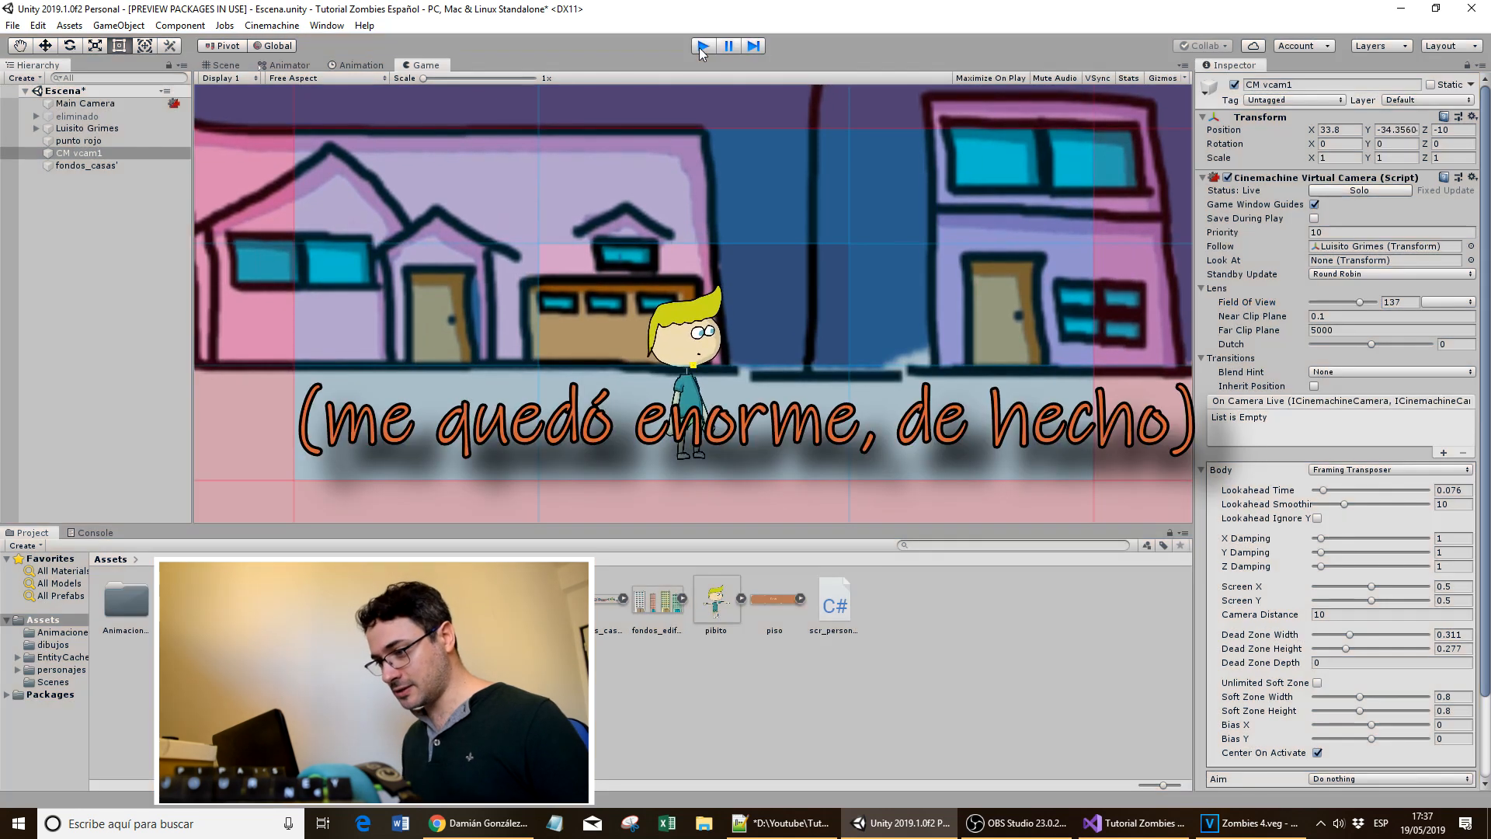
pyautogui.click(702, 47)
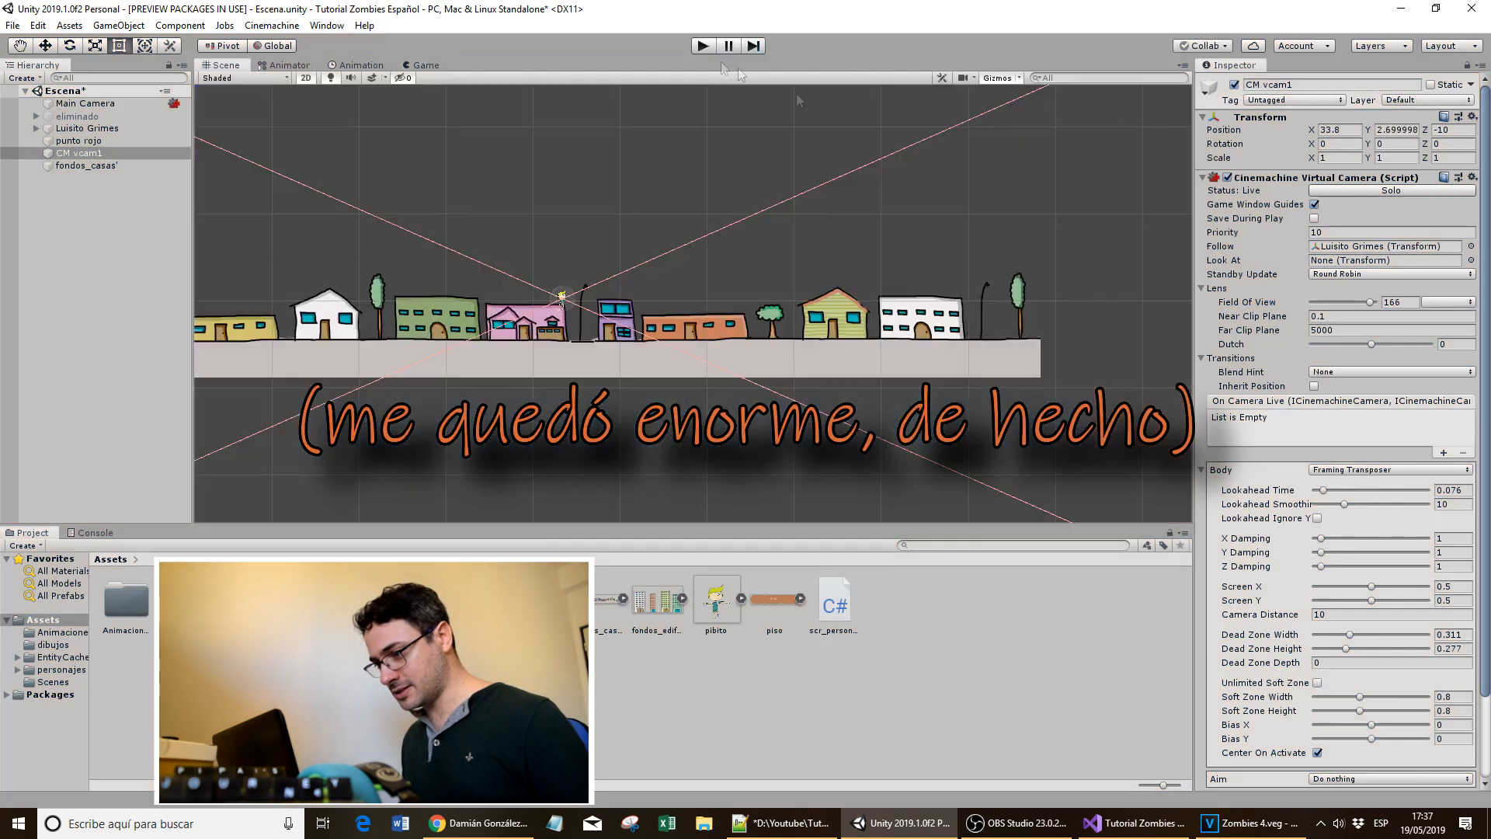
# - Play the scene, turn off CM vcam1's Game Window Guides, and stop playing
pyautogui.click(702, 47)
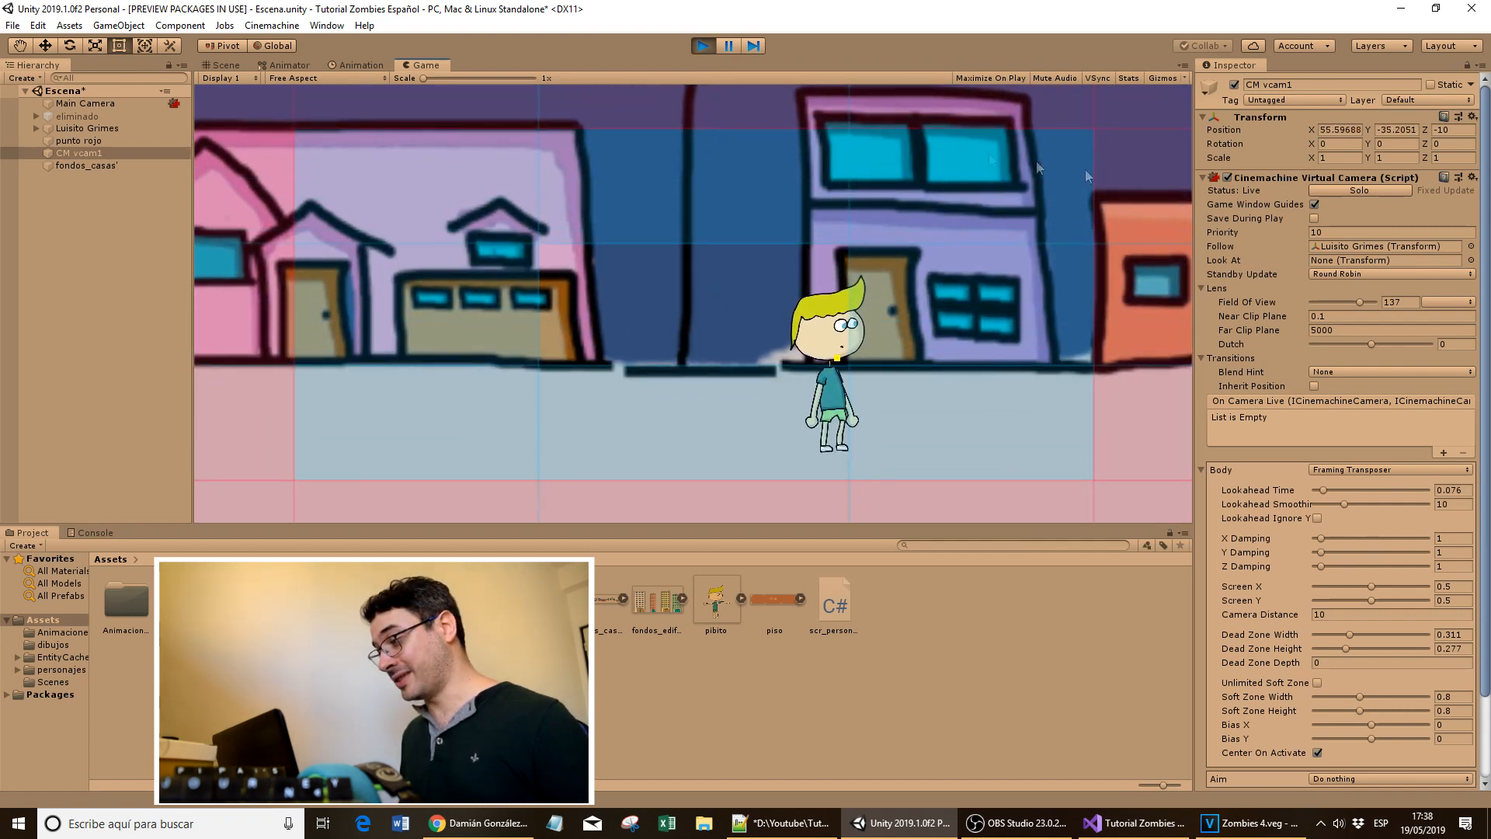
pyautogui.click(1314, 205)
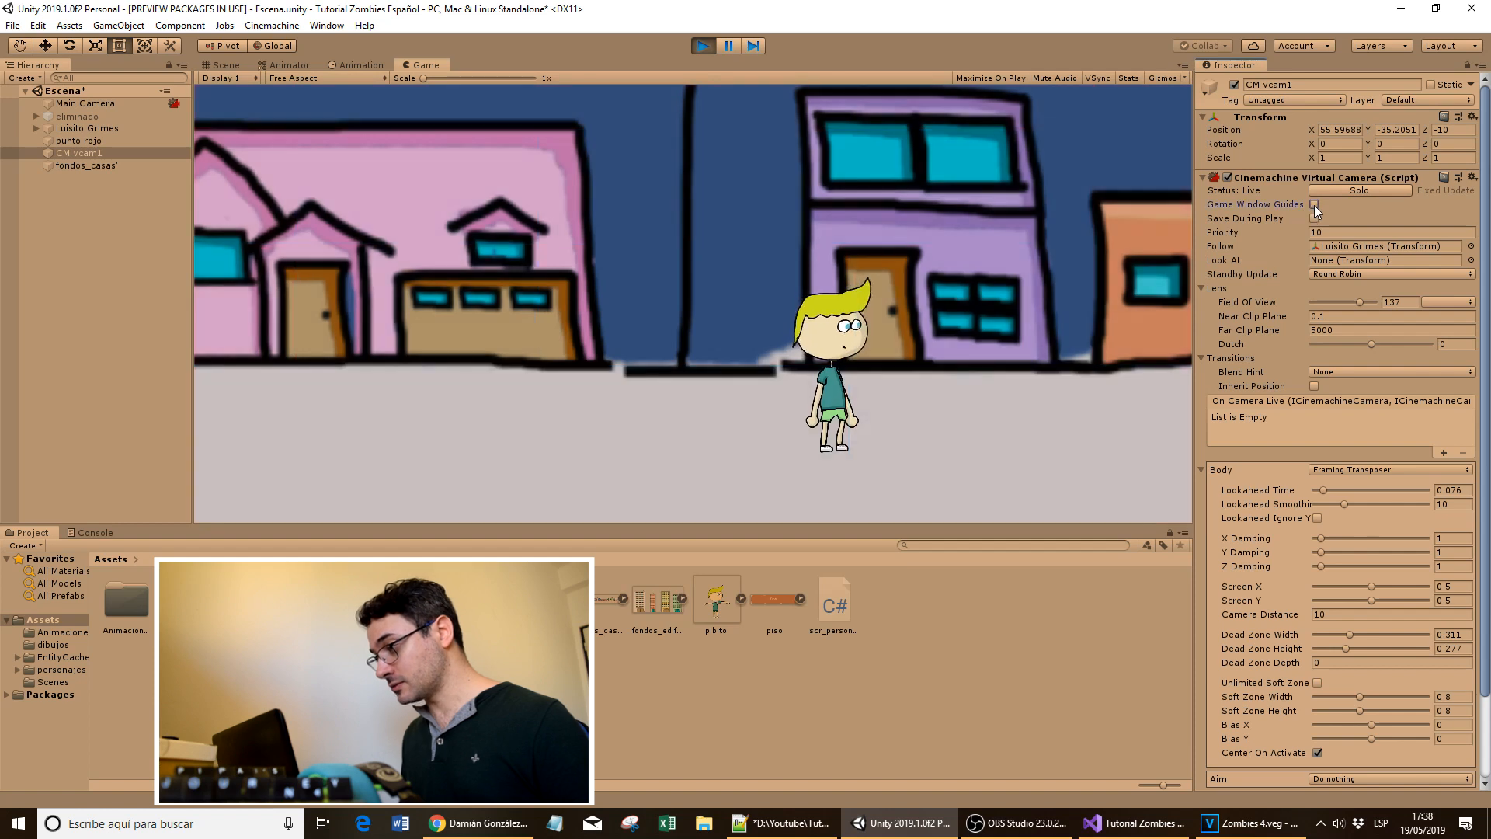
pyautogui.click(713, 46)
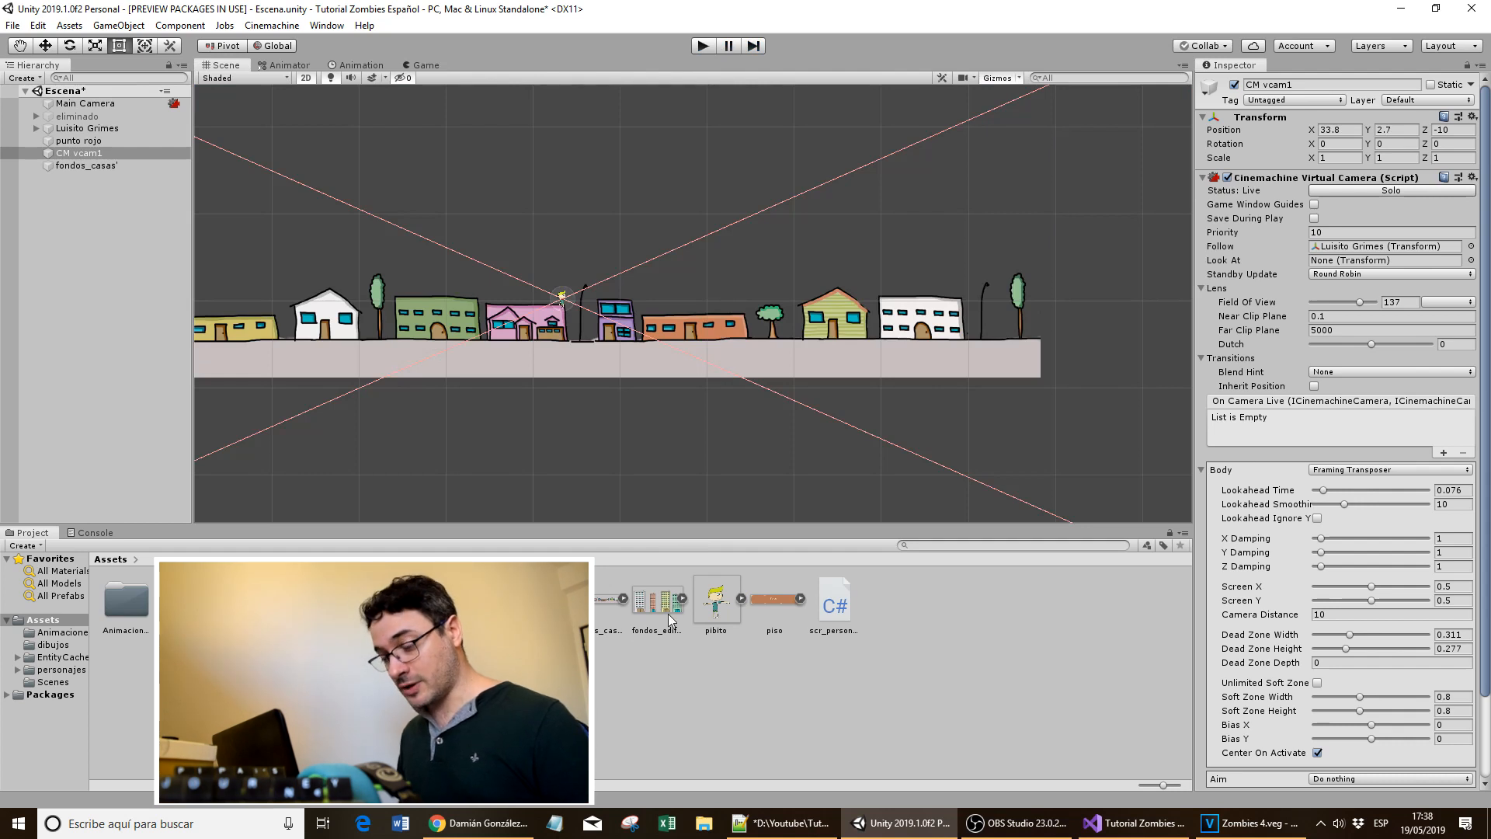
# - Place the fondos_edificios sprite at Z 57 with X and Y scale 8 and Order in Layer -2, and play the scene
pyautogui.moveTo(671, 617); pyautogui.dragTo(354, 318)
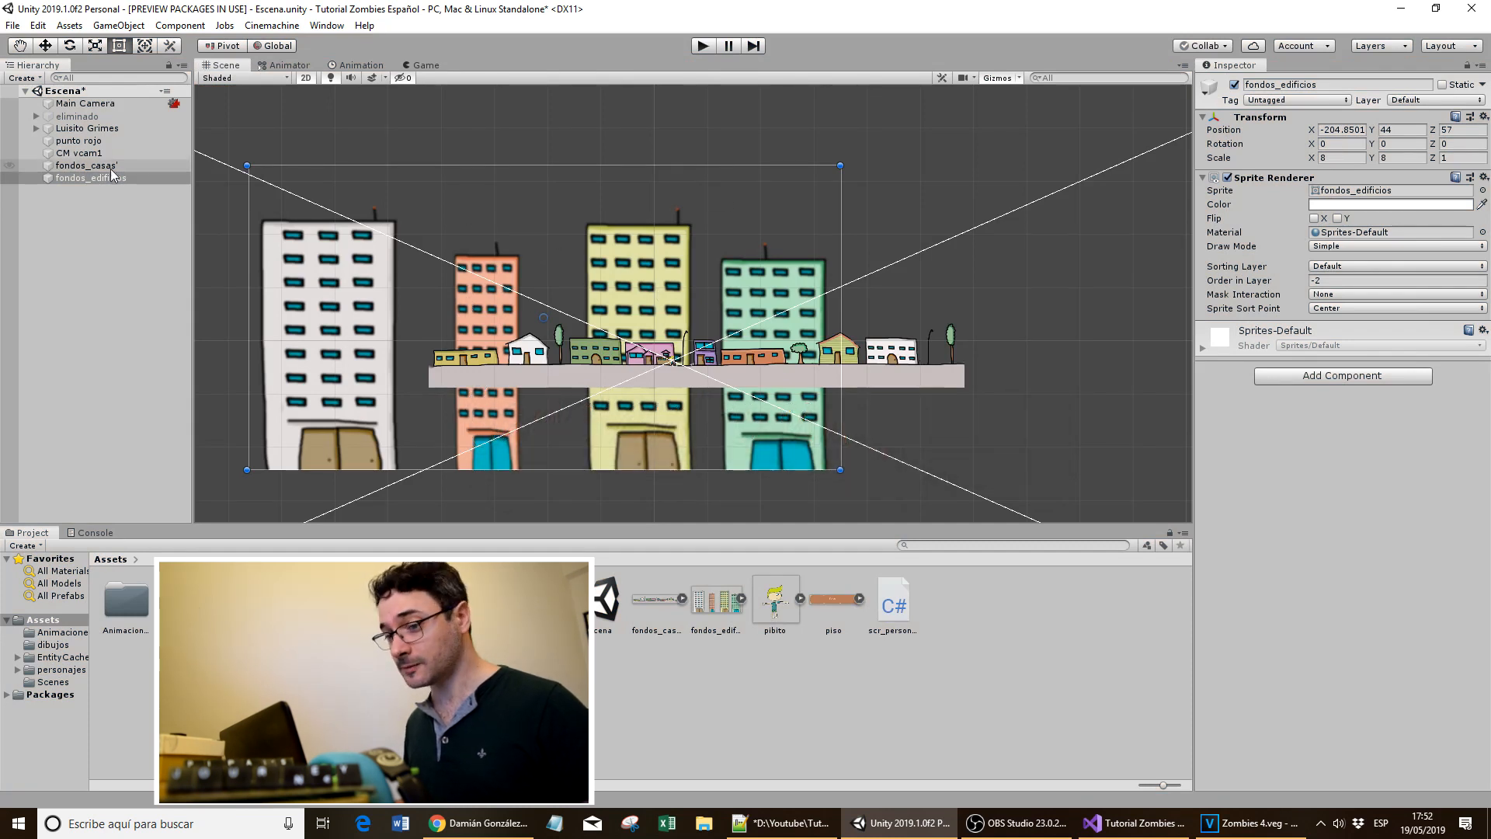
pyautogui.click(703, 46)
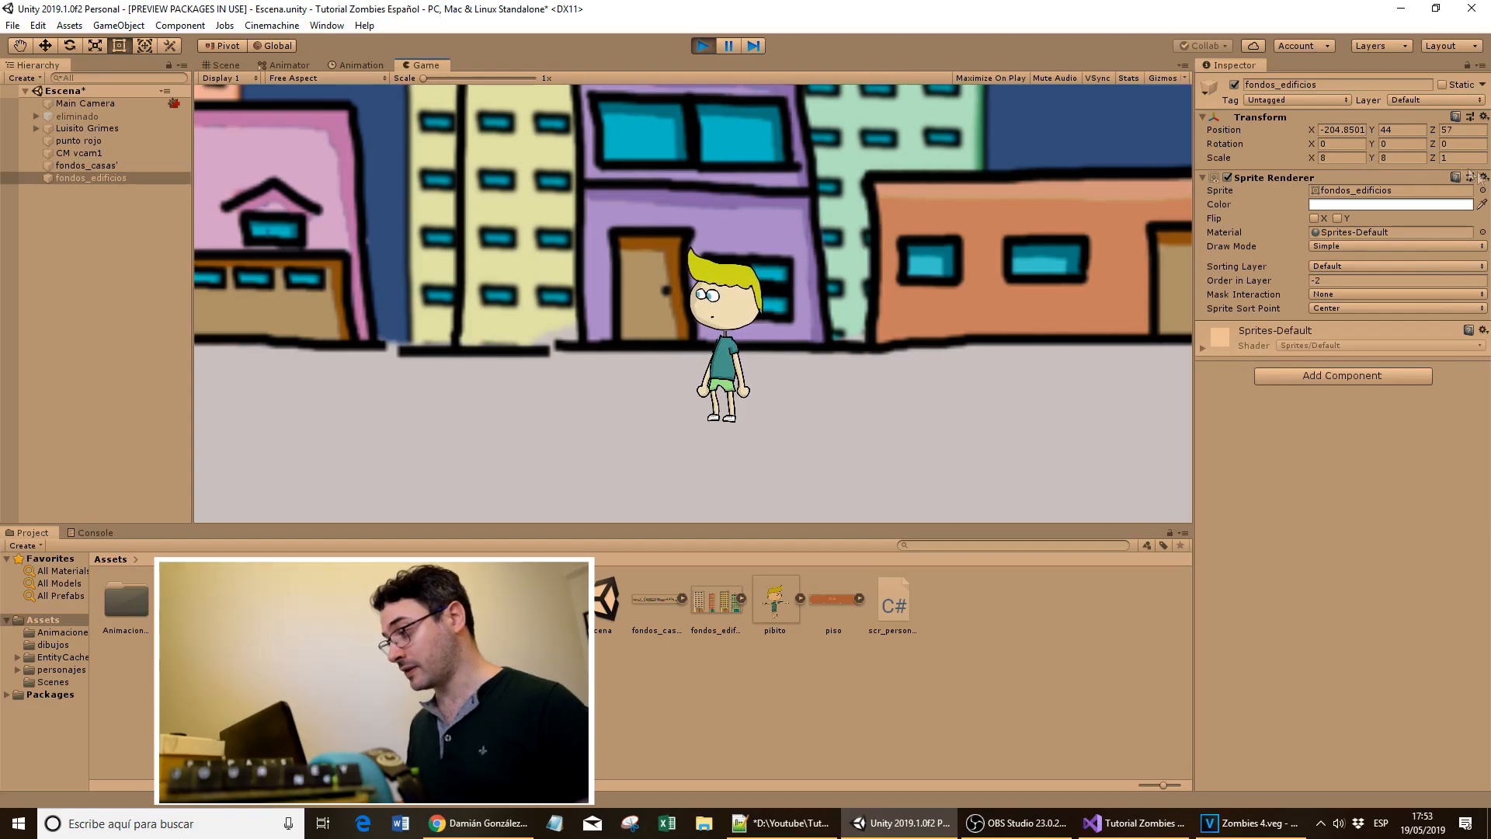
# - Switch to Photoshop and erase rectangular areas of houses and sidewalk from fondos_casas.png, keeping trees and lampposts for a near layer
pyautogui.moveTo(1312, 156)
pyautogui.mouseDown()
pyautogui.moveTo(1422, 144)
pyautogui.moveTo(1421, 129)
pyautogui.moveTo(1294, 138)
pyautogui.mouseUp()
pyautogui.hotkey('ctrl', 'z')
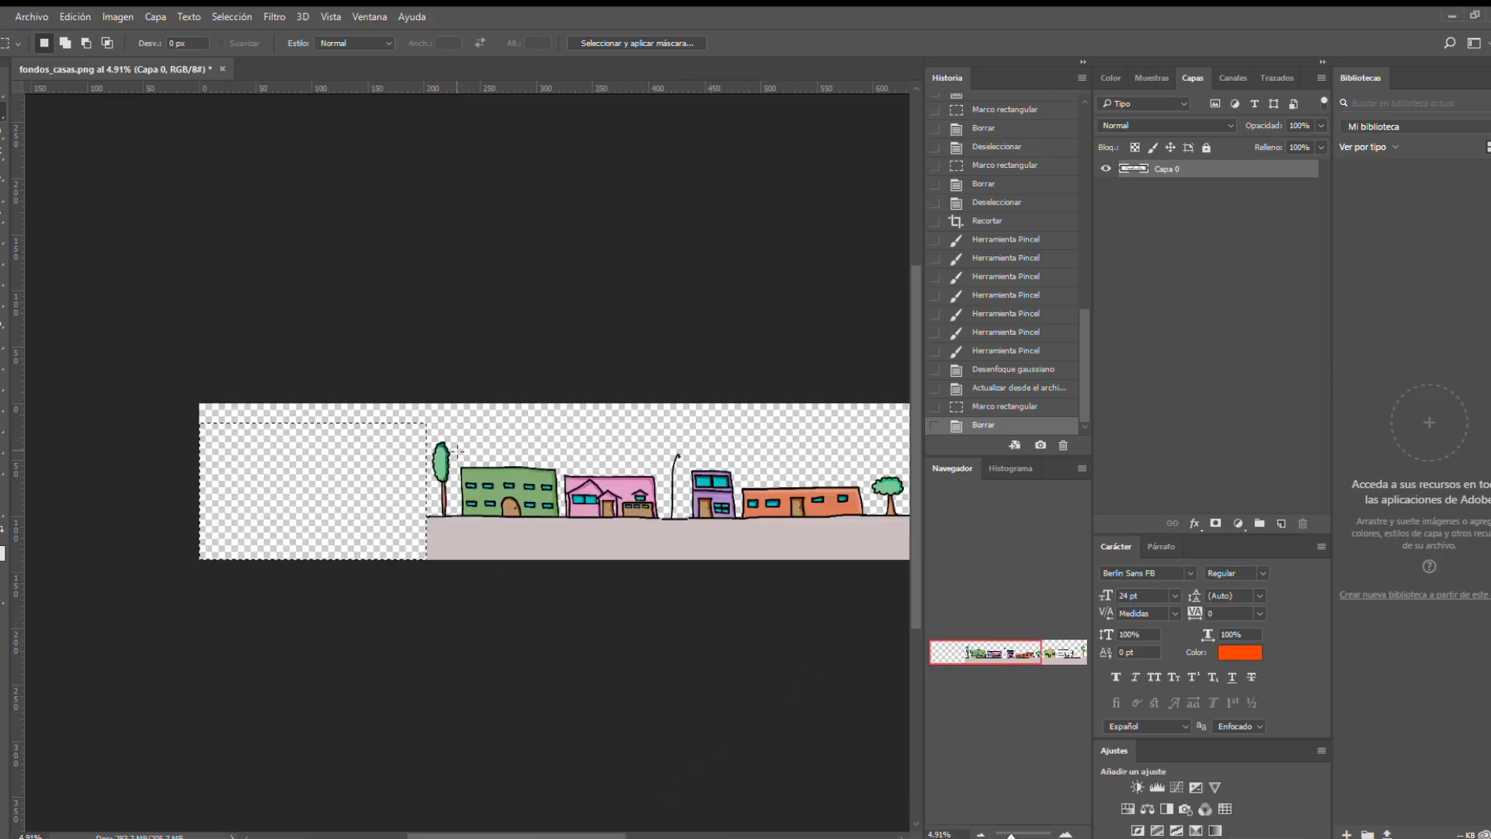
pyautogui.moveTo(610, 529); pyautogui.dragTo(661, 570)
pyautogui.press('Delete')
pyautogui.keyDown('ctrl'); pyautogui.scroll(-5, 659, 567); pyautogui.keyUp('ctrl')
pyautogui.moveTo(306, 450)
pyautogui.mouseDown()
pyautogui.moveTo(365, 495)
pyautogui.moveTo(577, 568)
pyautogui.moveTo(509, 569)
pyautogui.mouseUp()
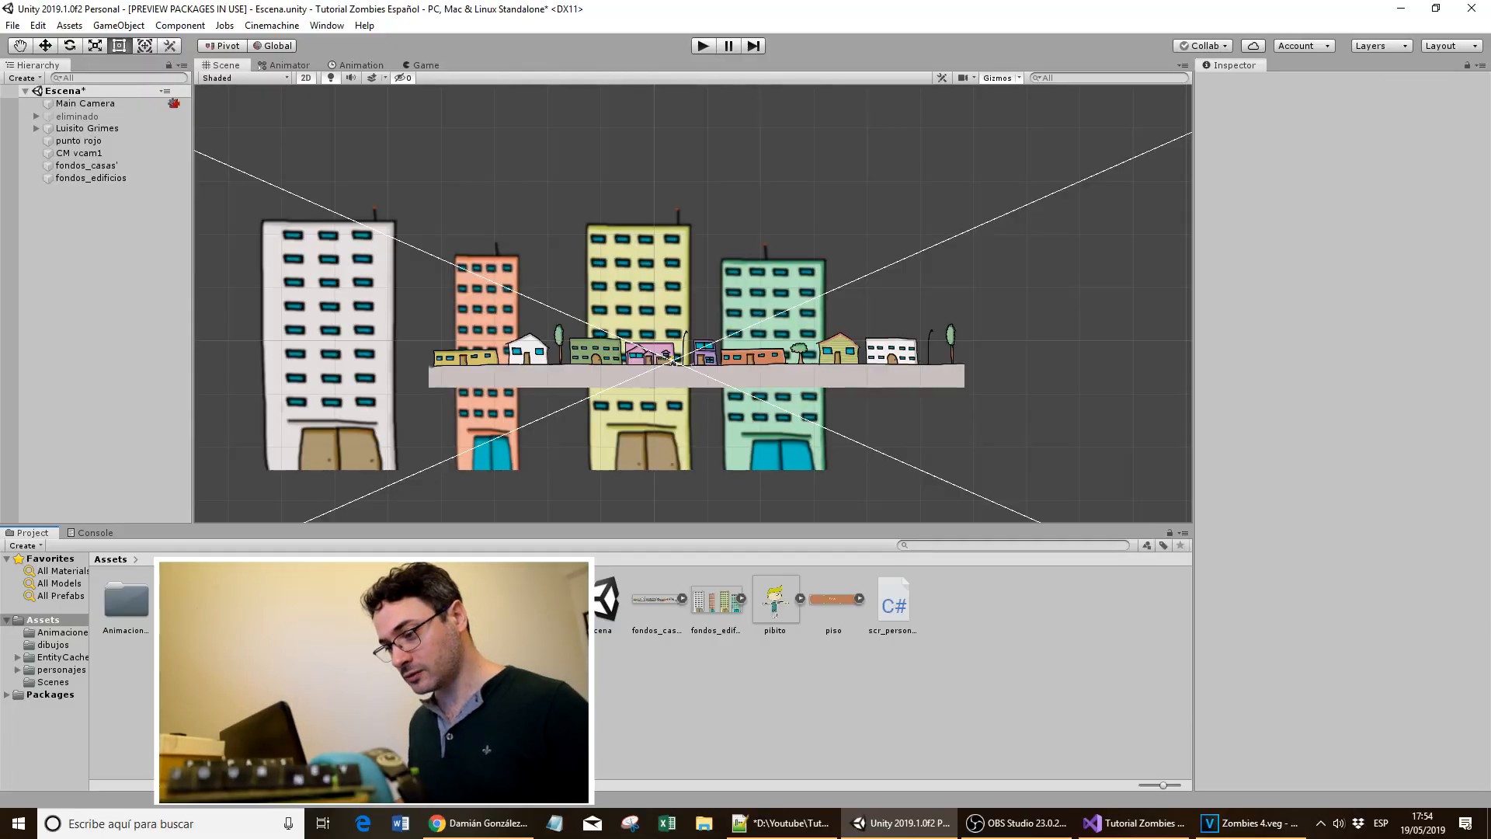
# - In Unity, add the capa_cercana sprite to the scene at position 0, 0, 0 with X and Y scale 2
pyautogui.click(421, 599)
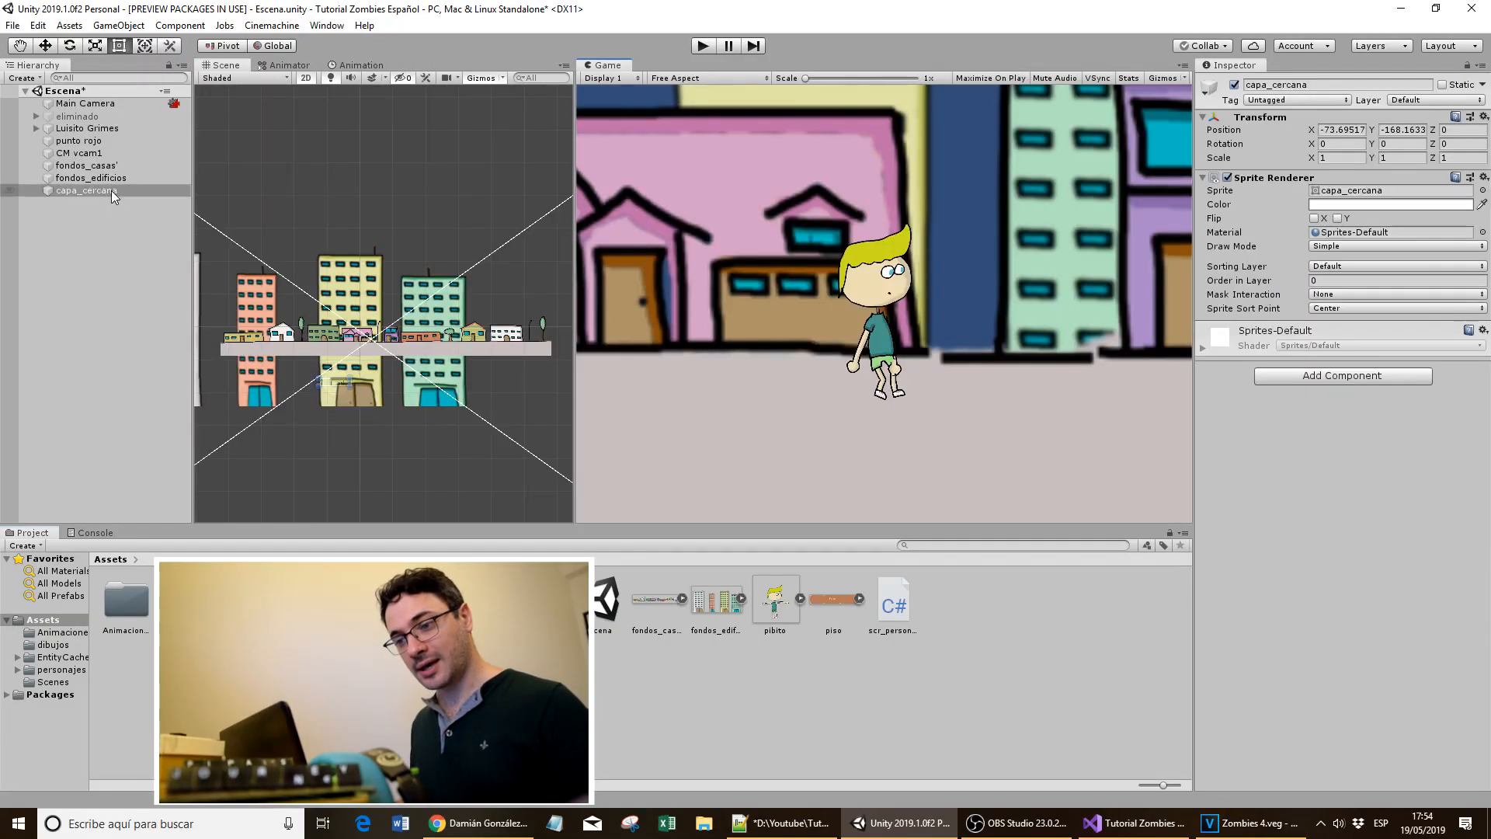
pyautogui.click(118, 198)
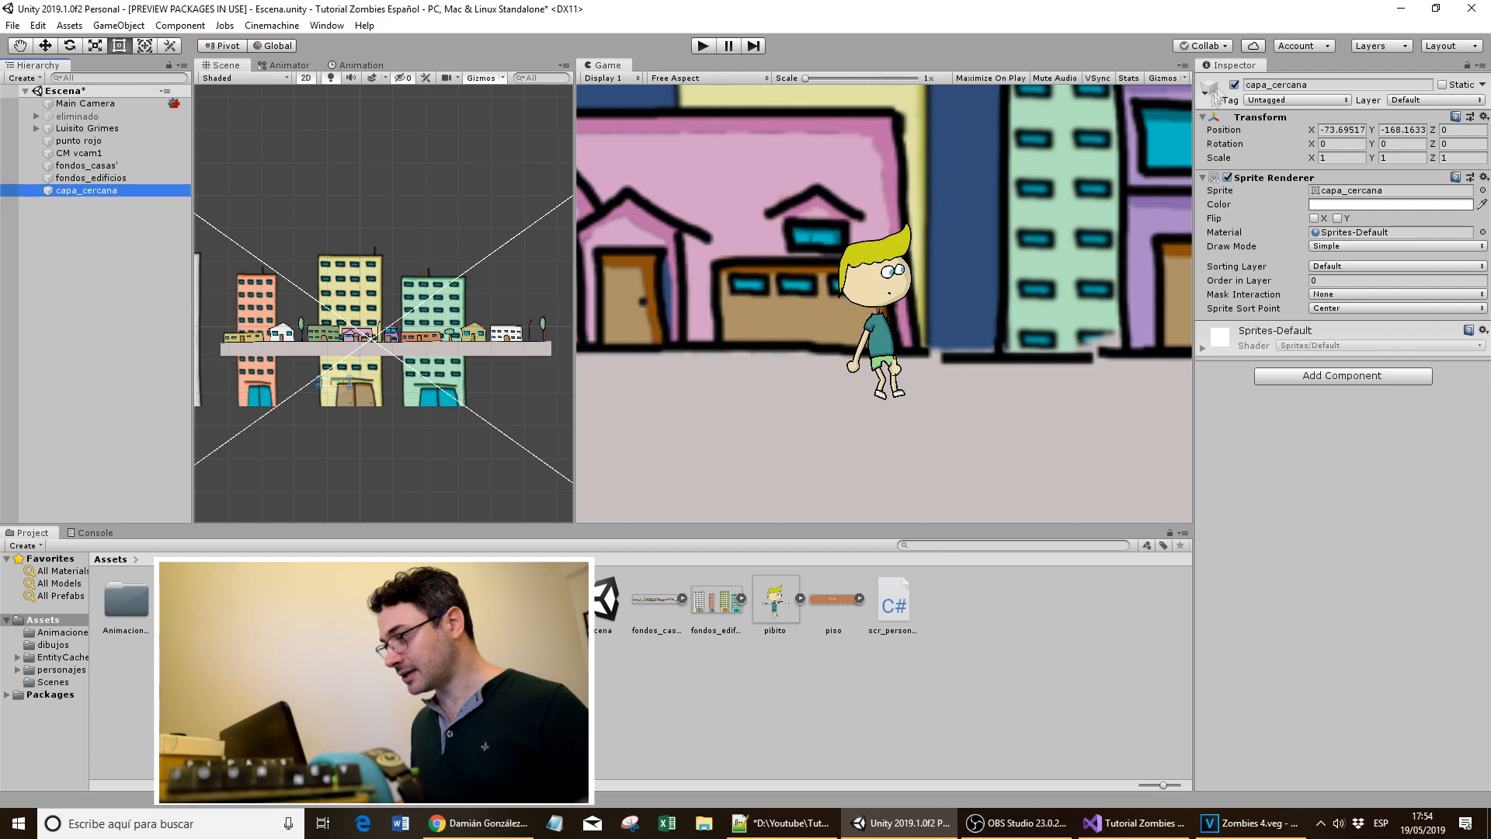
pyautogui.click(1342, 158)
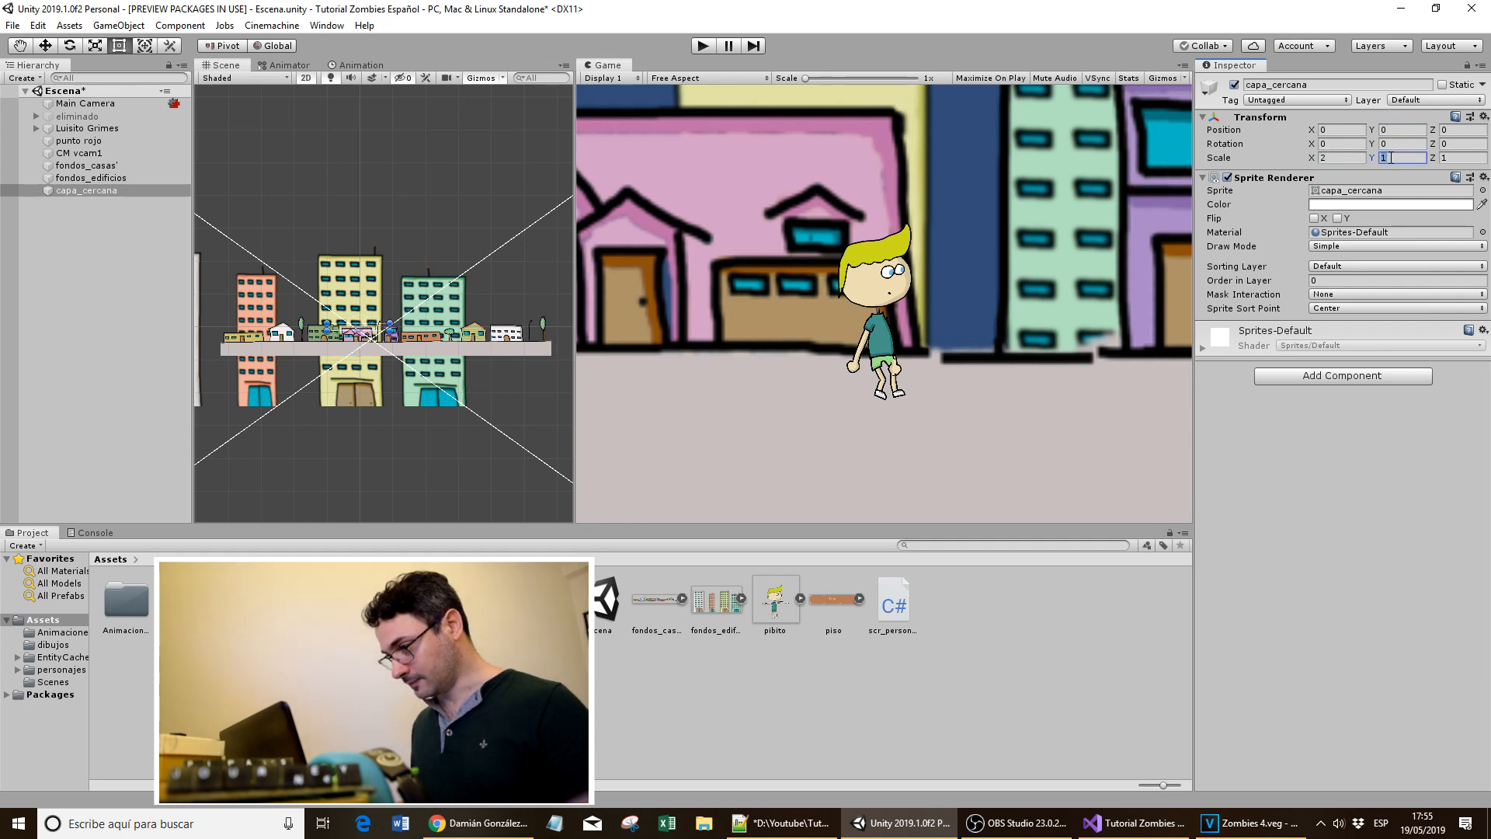
pyautogui.write('2')
pyautogui.click(688, 525)
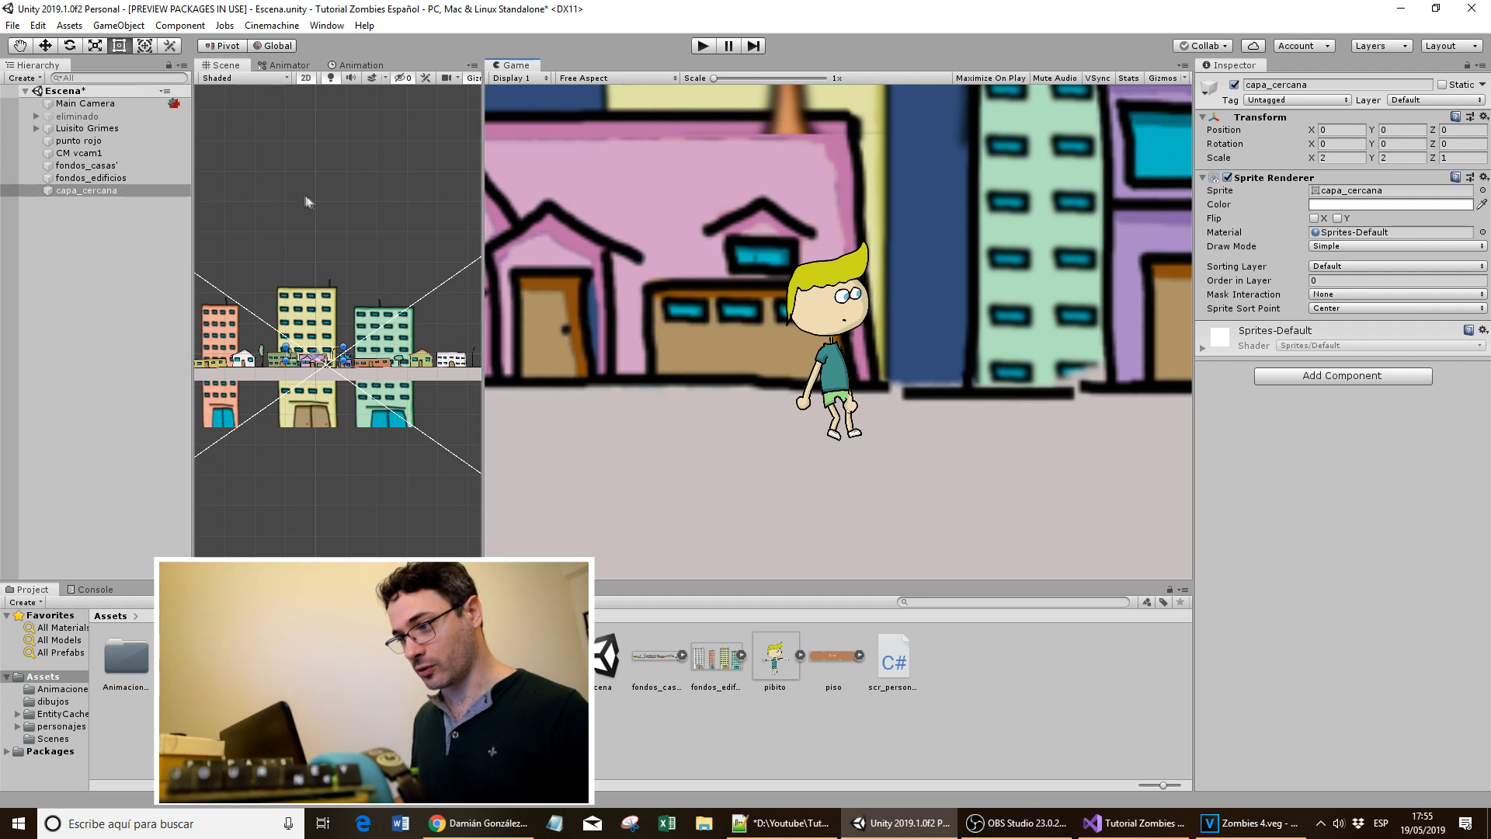
# - Move capa_cercana to Y -38.2 and Z -2.9, and set its Order in Layer to 1
pyautogui.scroll(5, 311, 334)
pyautogui.press('w')
pyautogui.moveTo(308, 342); pyautogui.dragTo(310, 378)
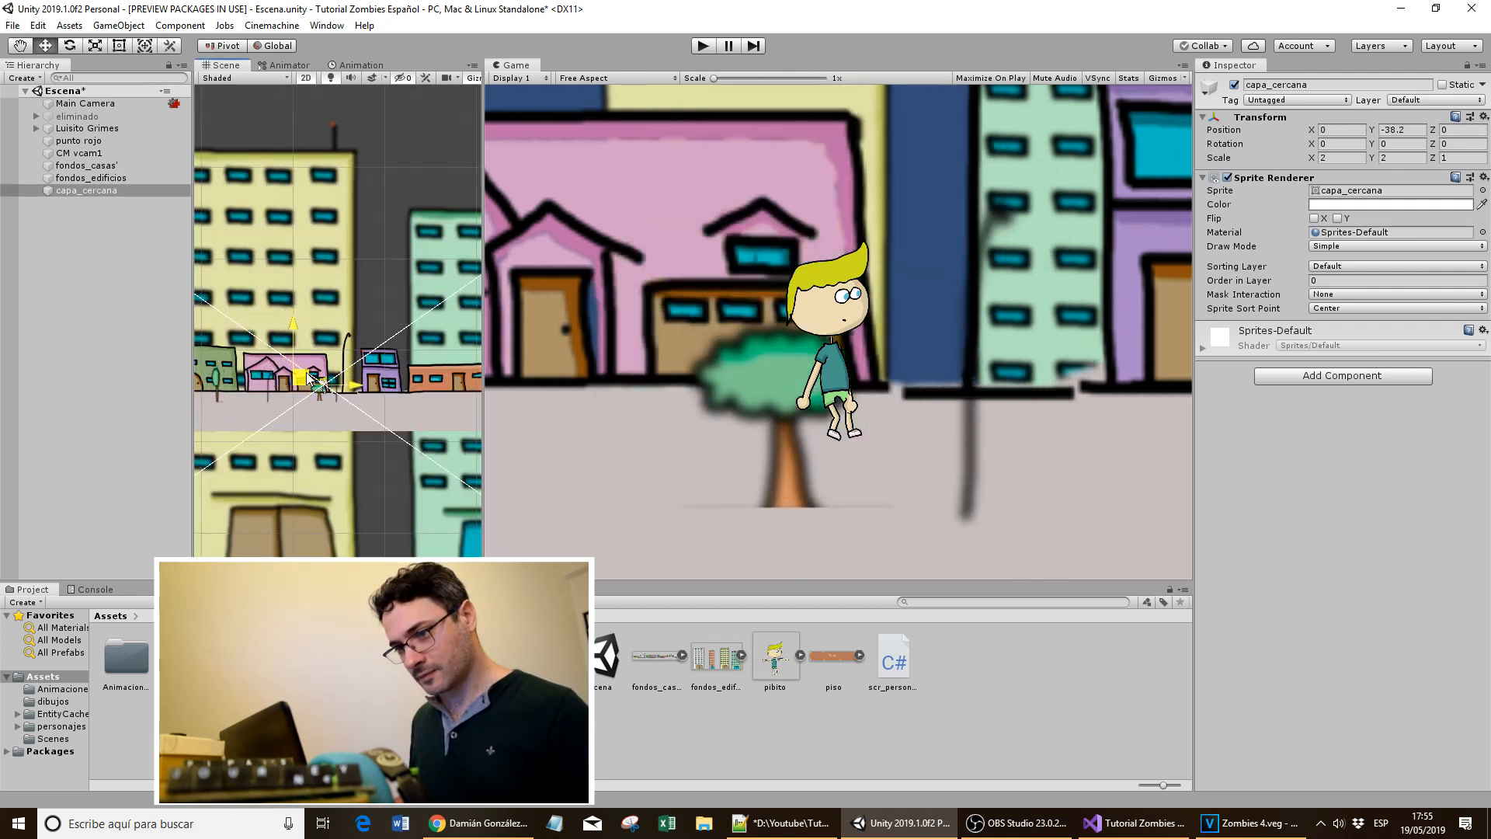
pyautogui.moveTo(1434, 132); pyautogui.dragTo(1416, 131)
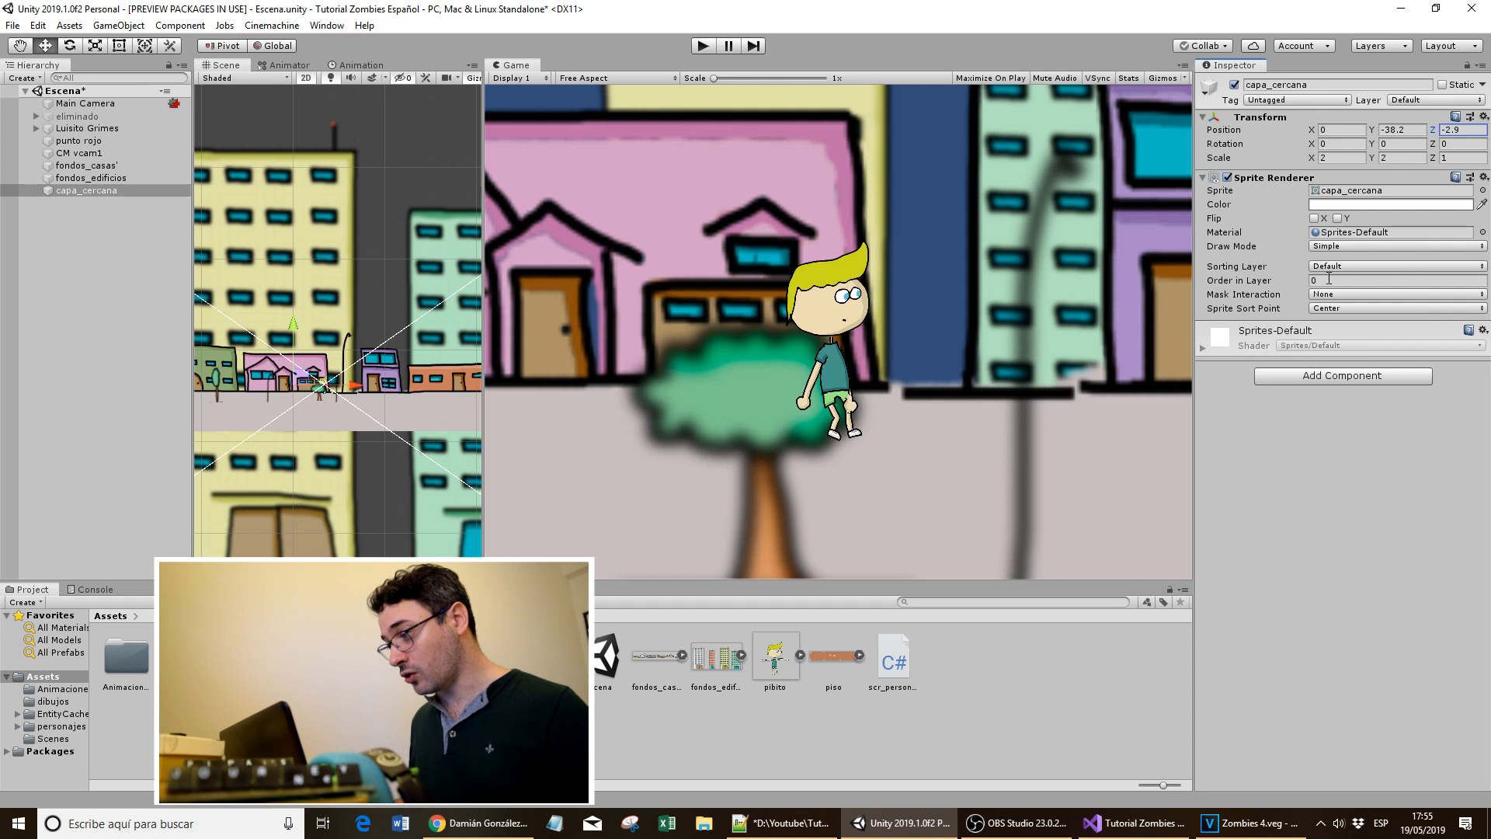
pyautogui.write('1')
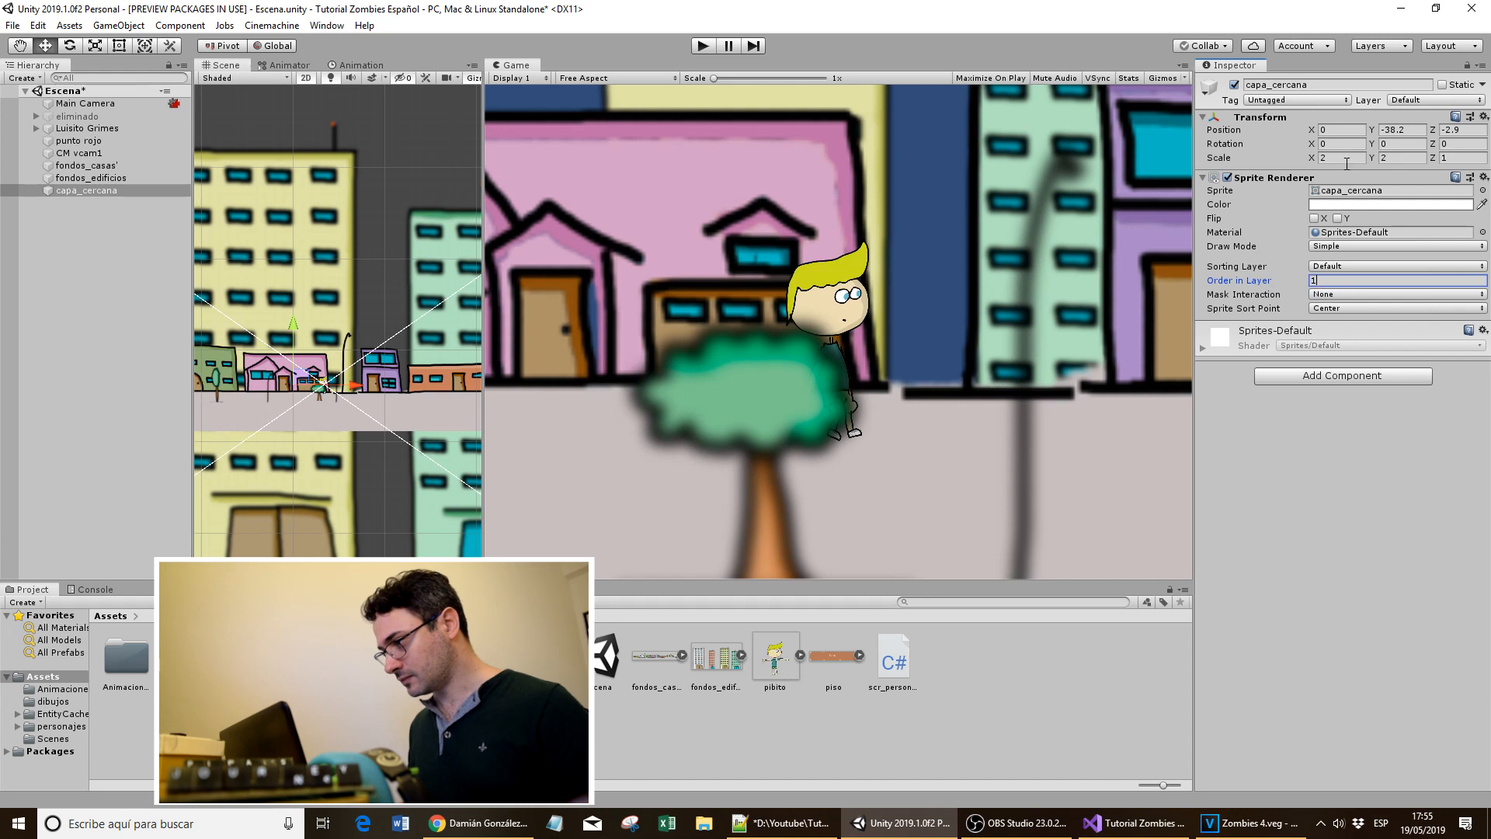
# - Scale capa_cercana to 6 in X and Y, and move it to about X -40.7, Y -7.7
pyautogui.write('3')
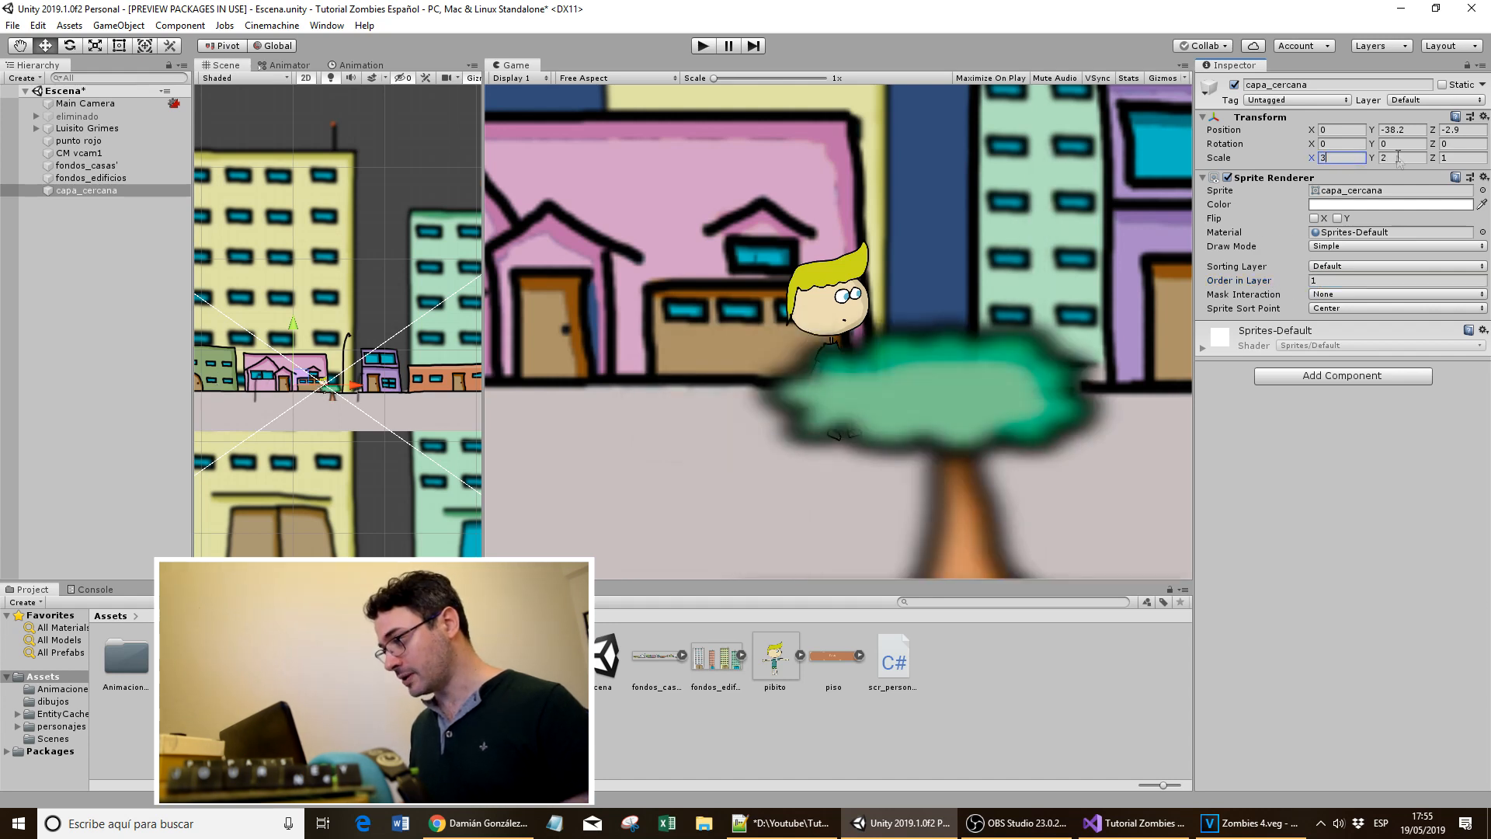
pyautogui.press('Tab')
pyautogui.write('3')
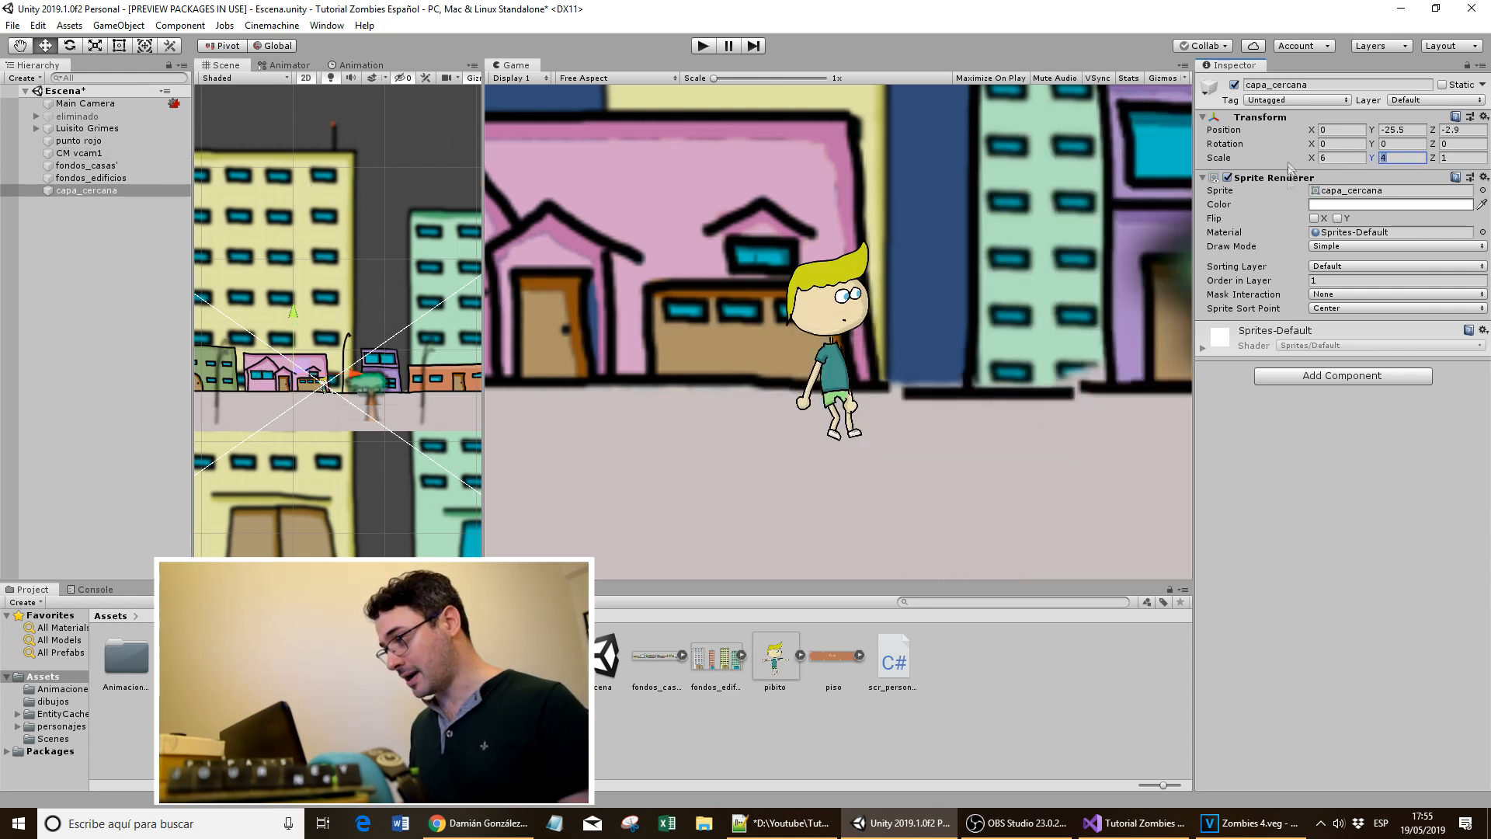
pyautogui.write('6')
pyautogui.moveTo(381, 382); pyautogui.dragTo(340, 379)
pyautogui.moveTo(260, 314)
pyautogui.mouseDown()
pyautogui.moveTo(268, 284)
pyautogui.moveTo(269, 301)
pyautogui.mouseUp()
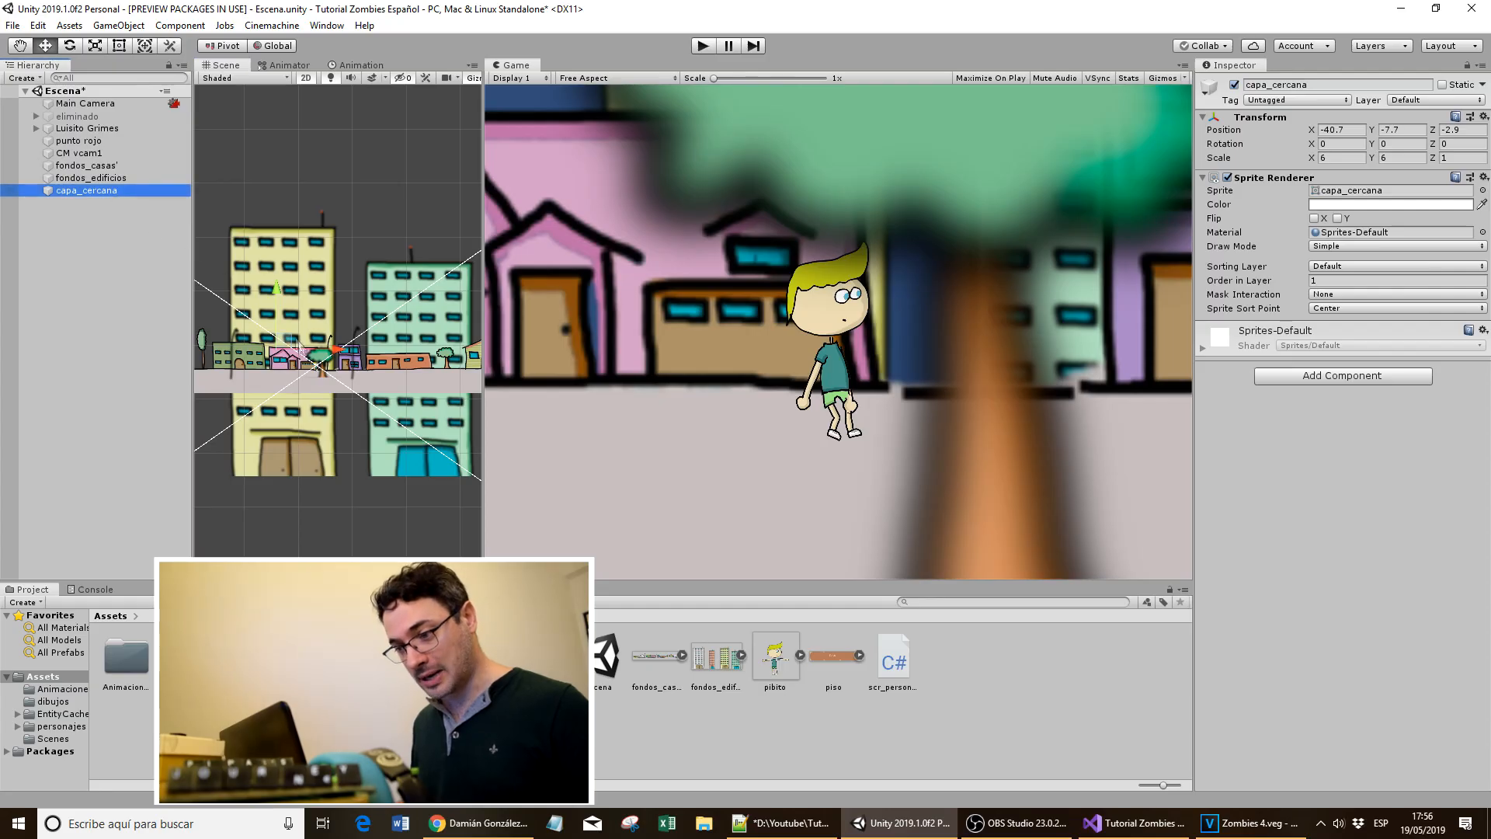
# - Deactivate the fondos_casas' and fondos_edificios objects to isolate the near layer
pyautogui.doubleClick(75, 193)
pyautogui.click(95, 166)
pyautogui.keyDown('ctrl'); pyautogui.click(96, 178); pyautogui.keyUp('ctrl')
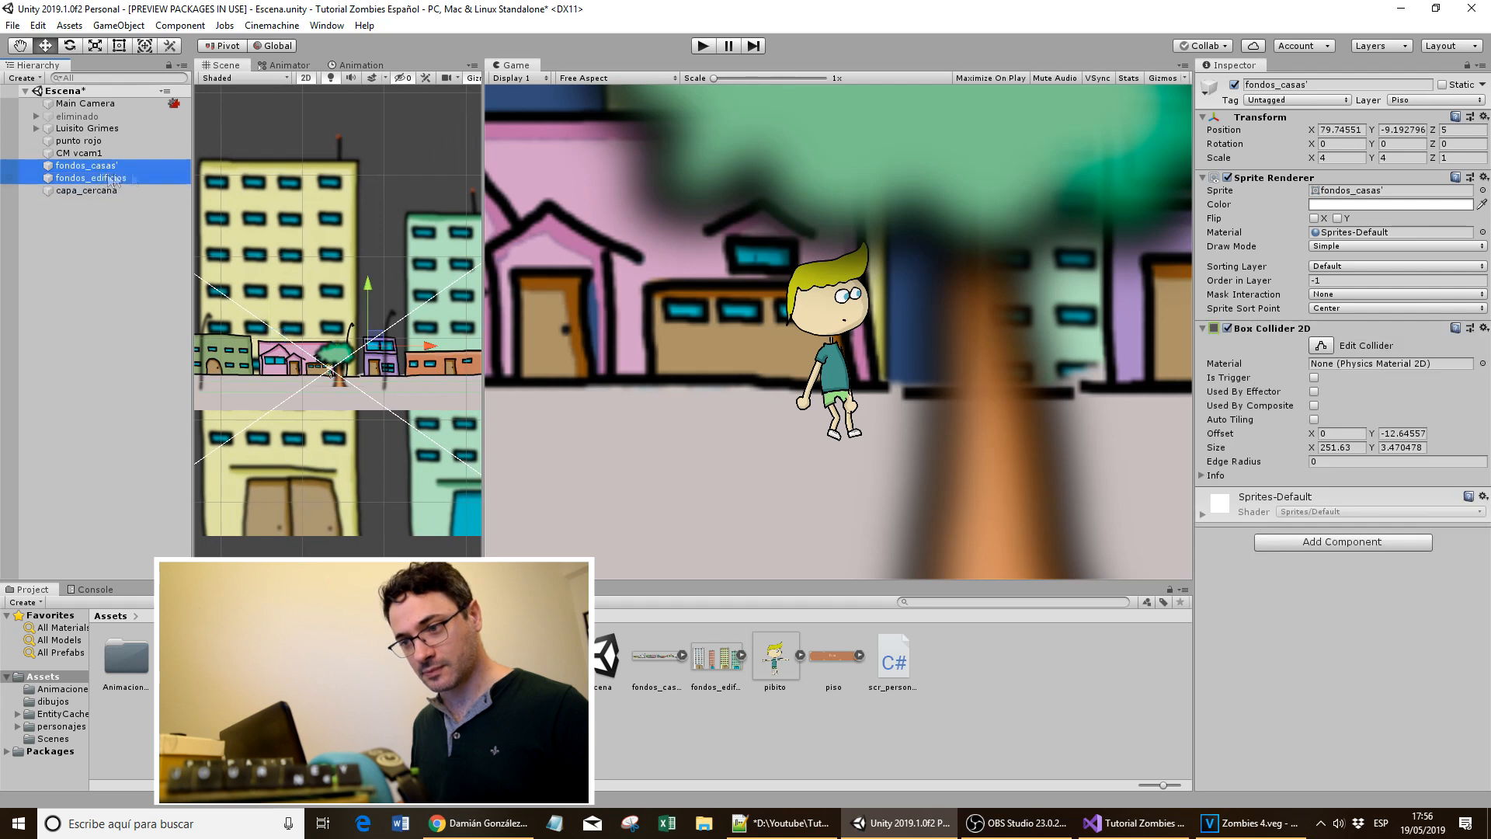
pyautogui.click(1234, 85)
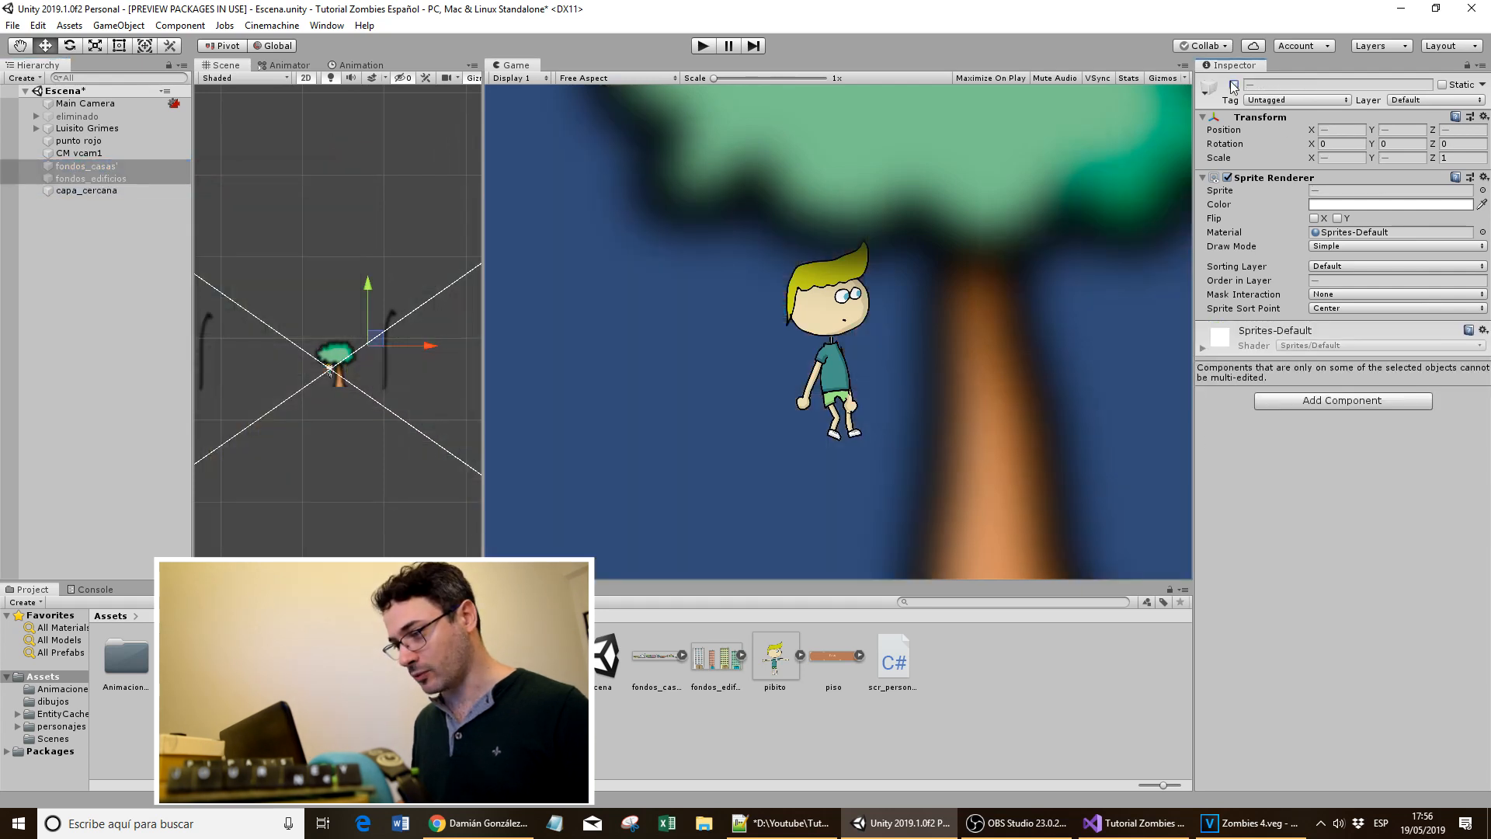
# - Duplicate capa_cercana twice and line the copies up in a row along X, the first copy at about X 475
pyautogui.click(85, 190)
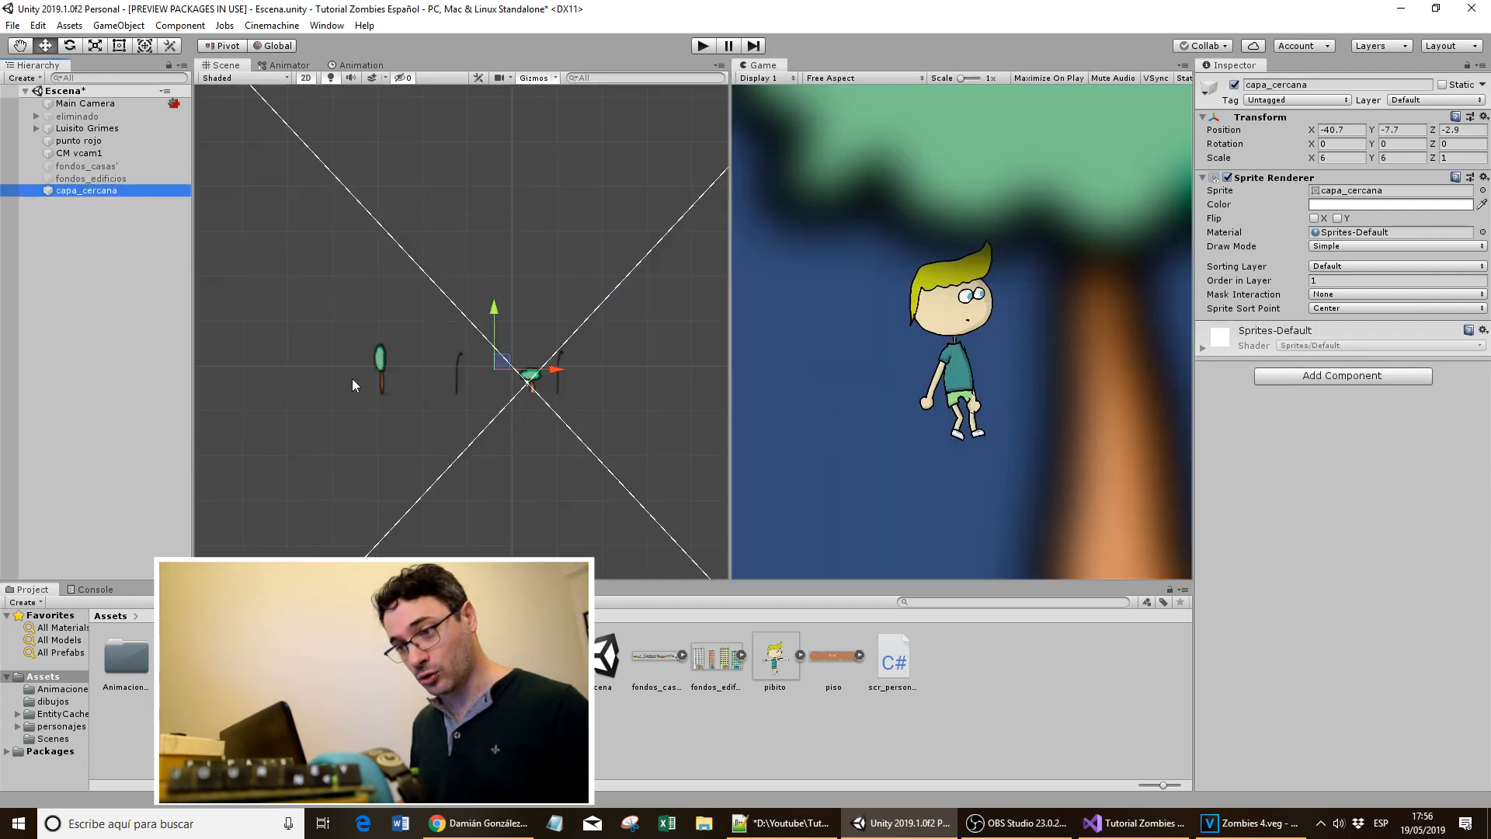
pyautogui.hotkey('ctrl', 'd')
pyautogui.moveTo(556, 371); pyautogui.dragTo(786, 362)
pyautogui.moveTo(571, 432); pyautogui.dragTo(241, 411, button='middle')
pyautogui.hotkey('ctrl', 'd')
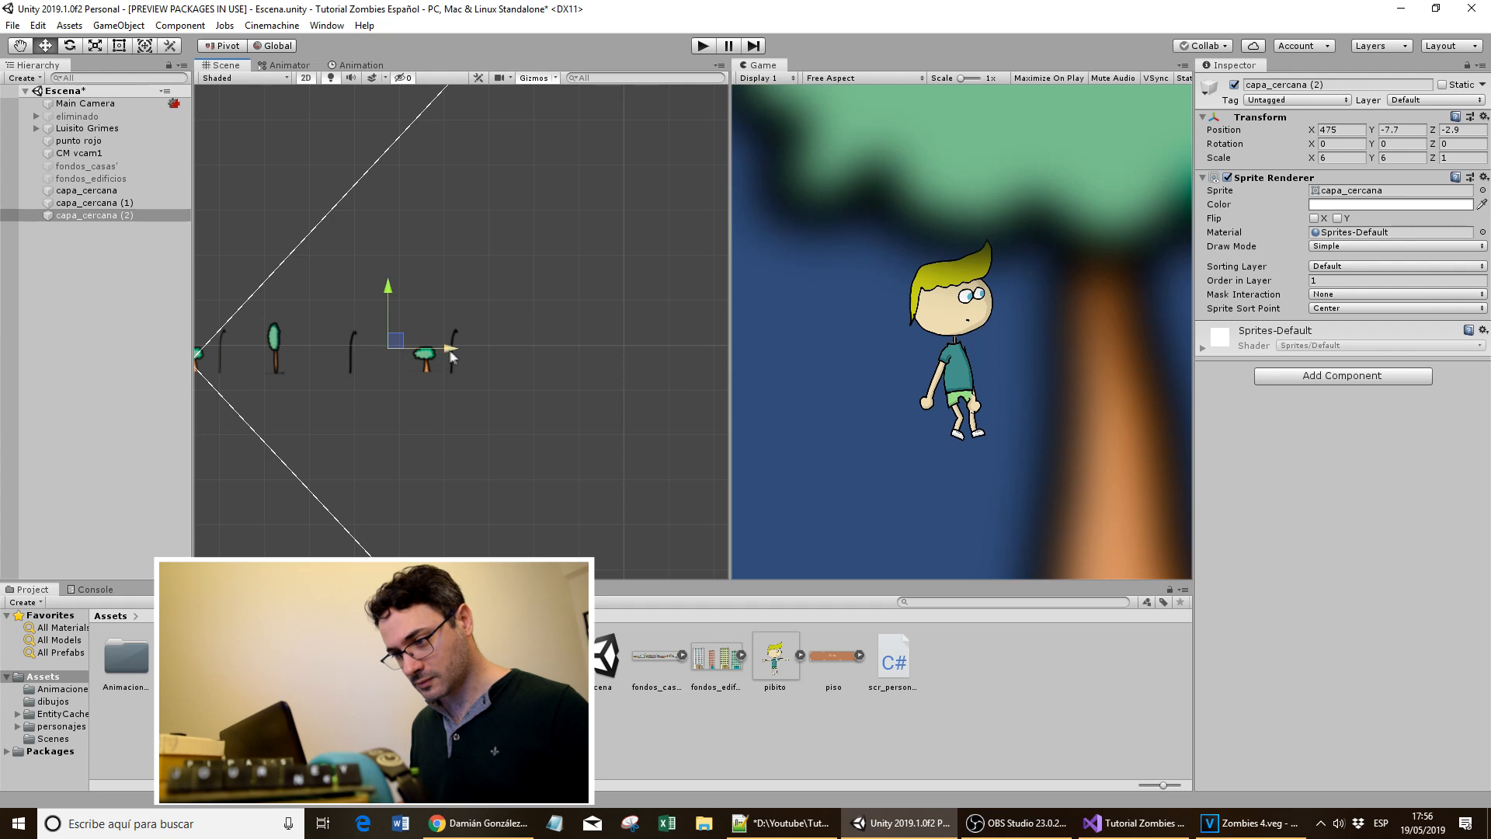
pyautogui.moveTo(460, 351); pyautogui.dragTo(692, 346)
pyautogui.scroll(-3, 465, 416)
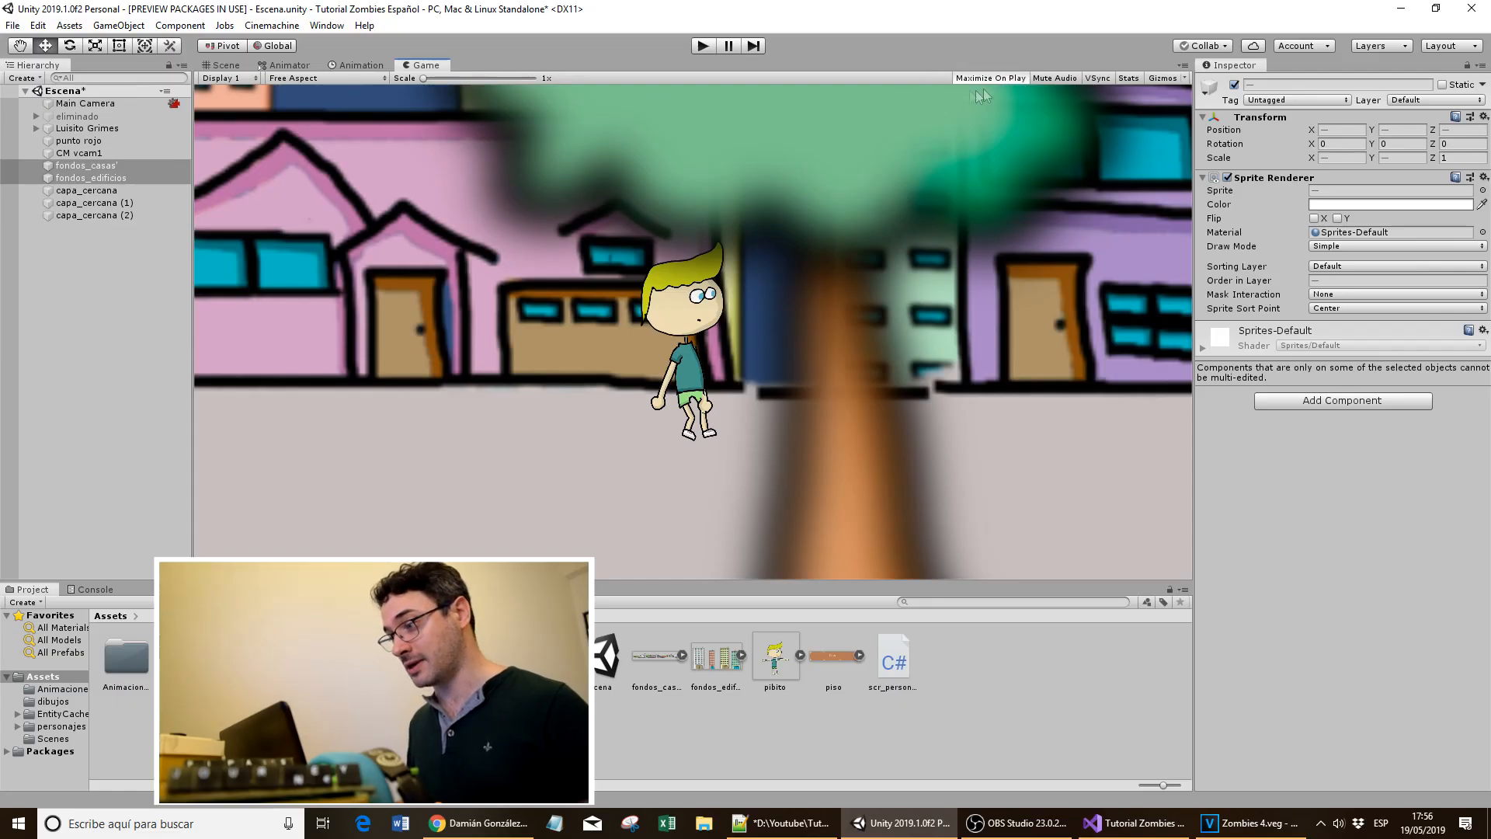
# - Play the scene maximized and run and jump the character both ways to check the depth effect of the layers
pyautogui.click(701, 47)
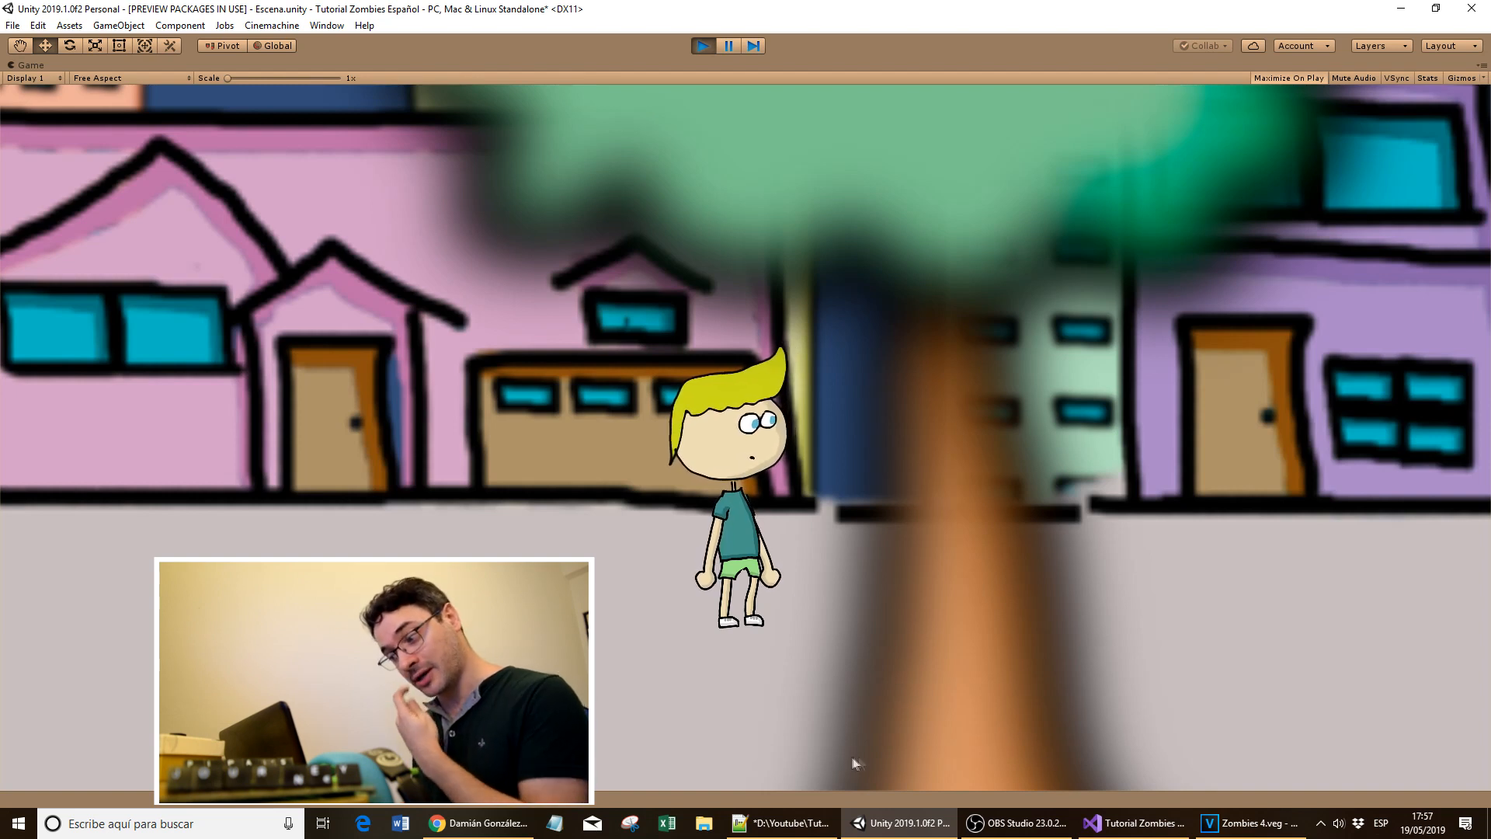
pyautogui.press('Right')
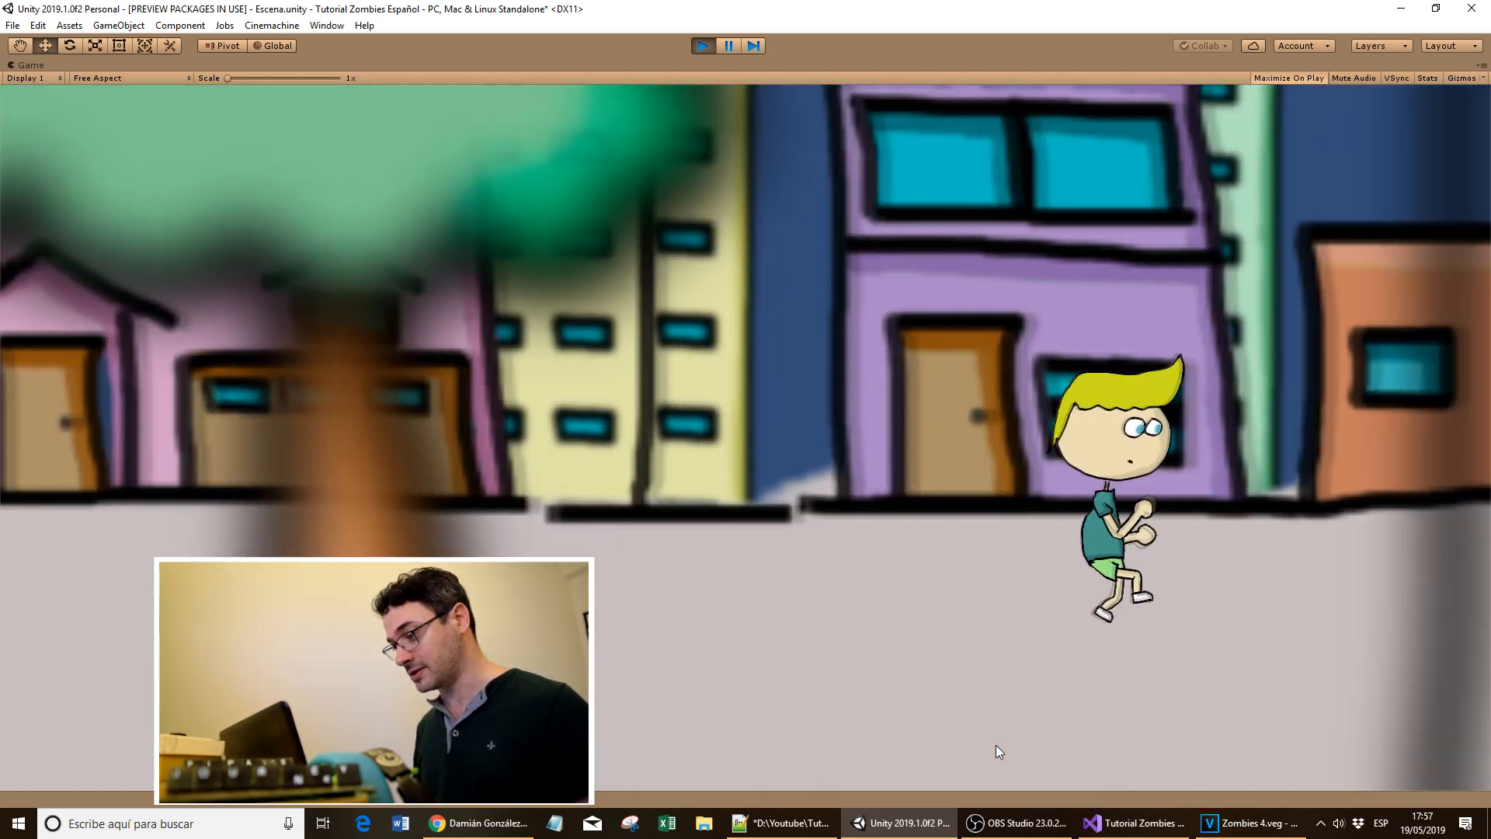
pyautogui.press('space')
pyautogui.press('Left')
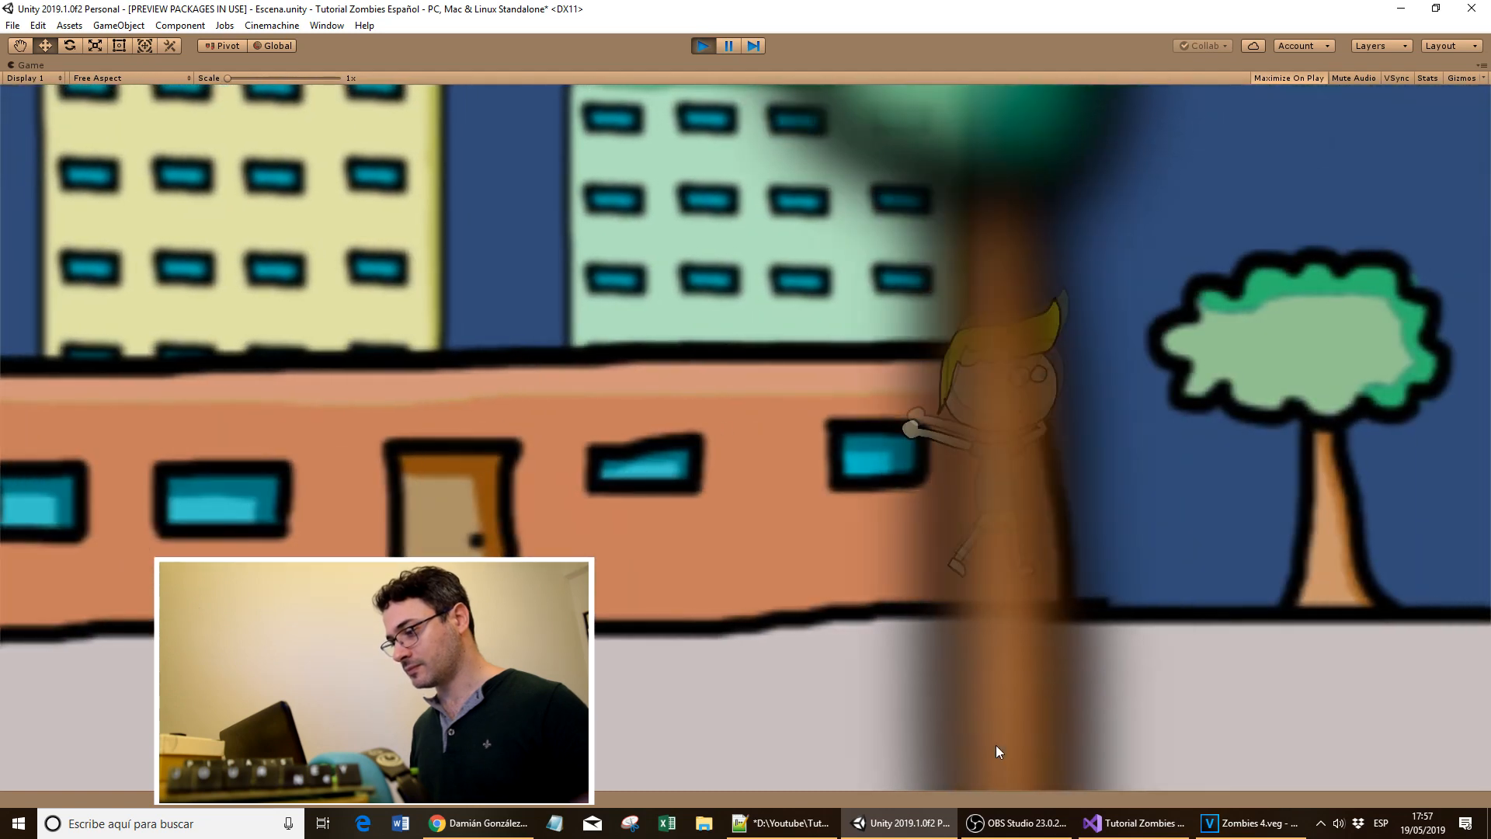
pyautogui.press('Right')
pyautogui.press('space')
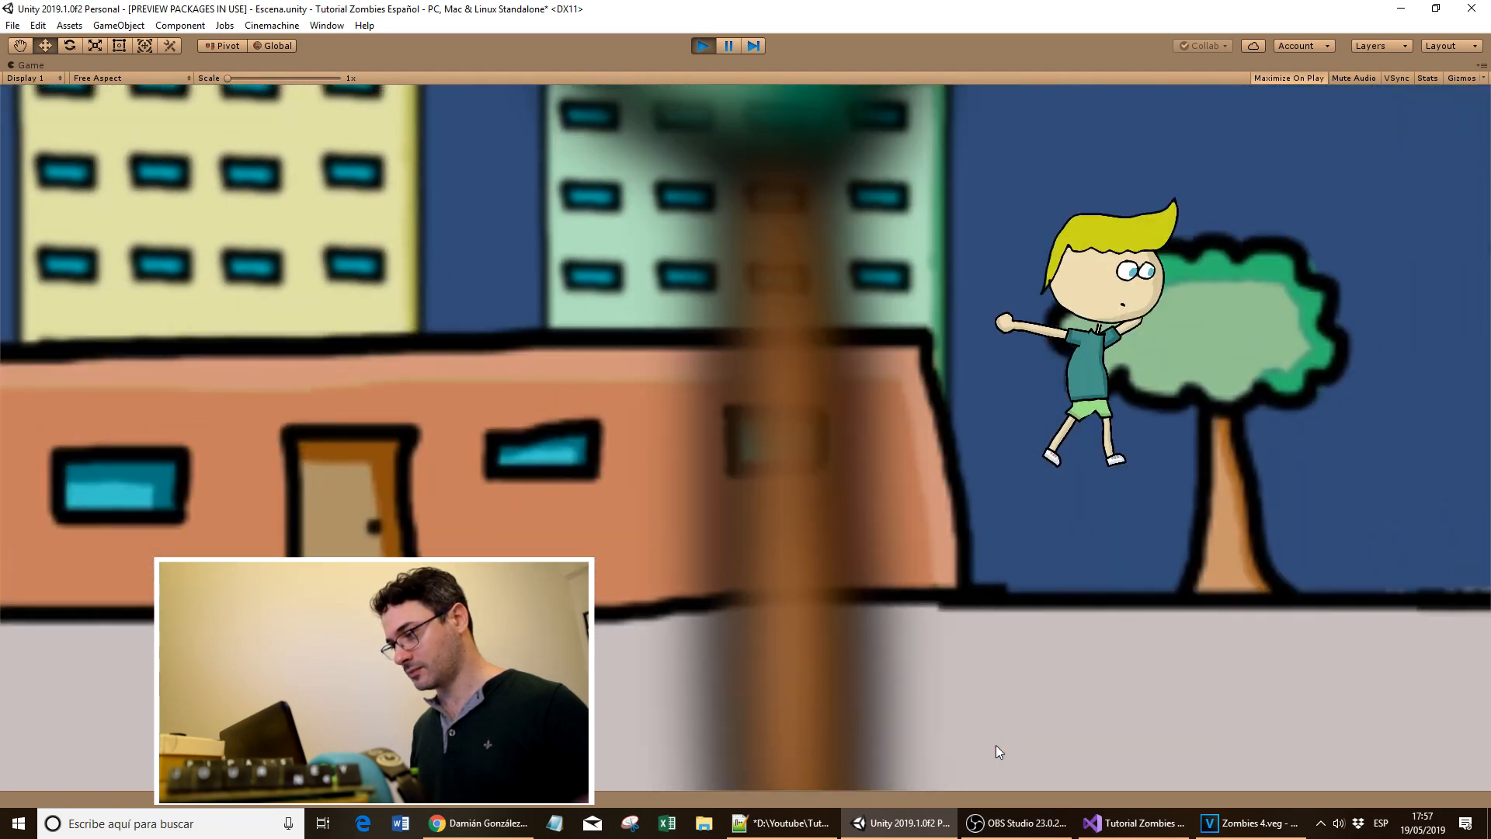
# - Keep jumping and running the character both ways in the running scene to examine the depth of the background layers
pyautogui.press('space')
pyautogui.press('Left')
pyautogui.press('Right')
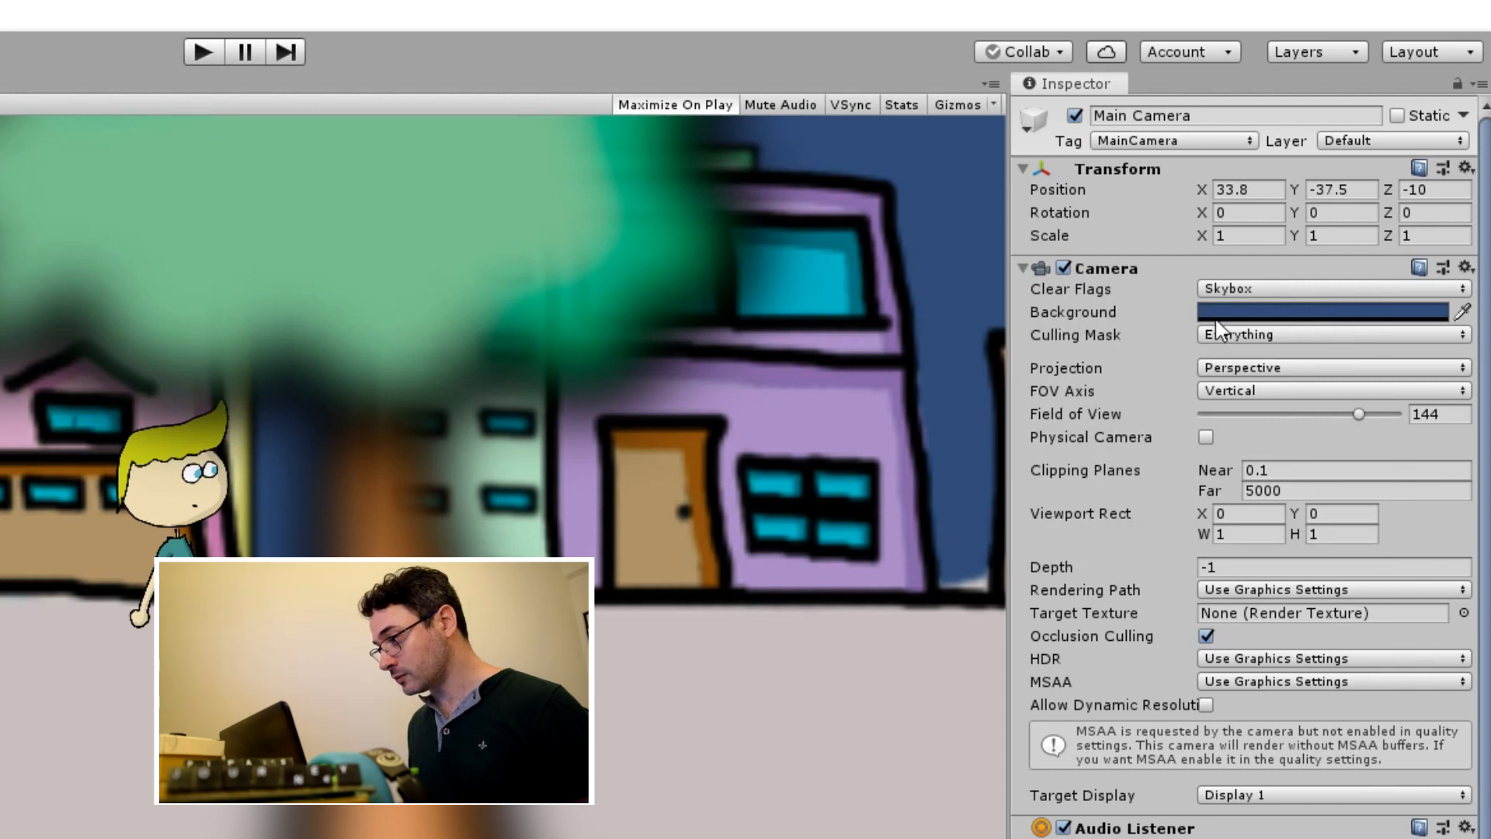
# - Change the Main Camera's background colour to a lighter sky blue
pyautogui.click(1226, 312)
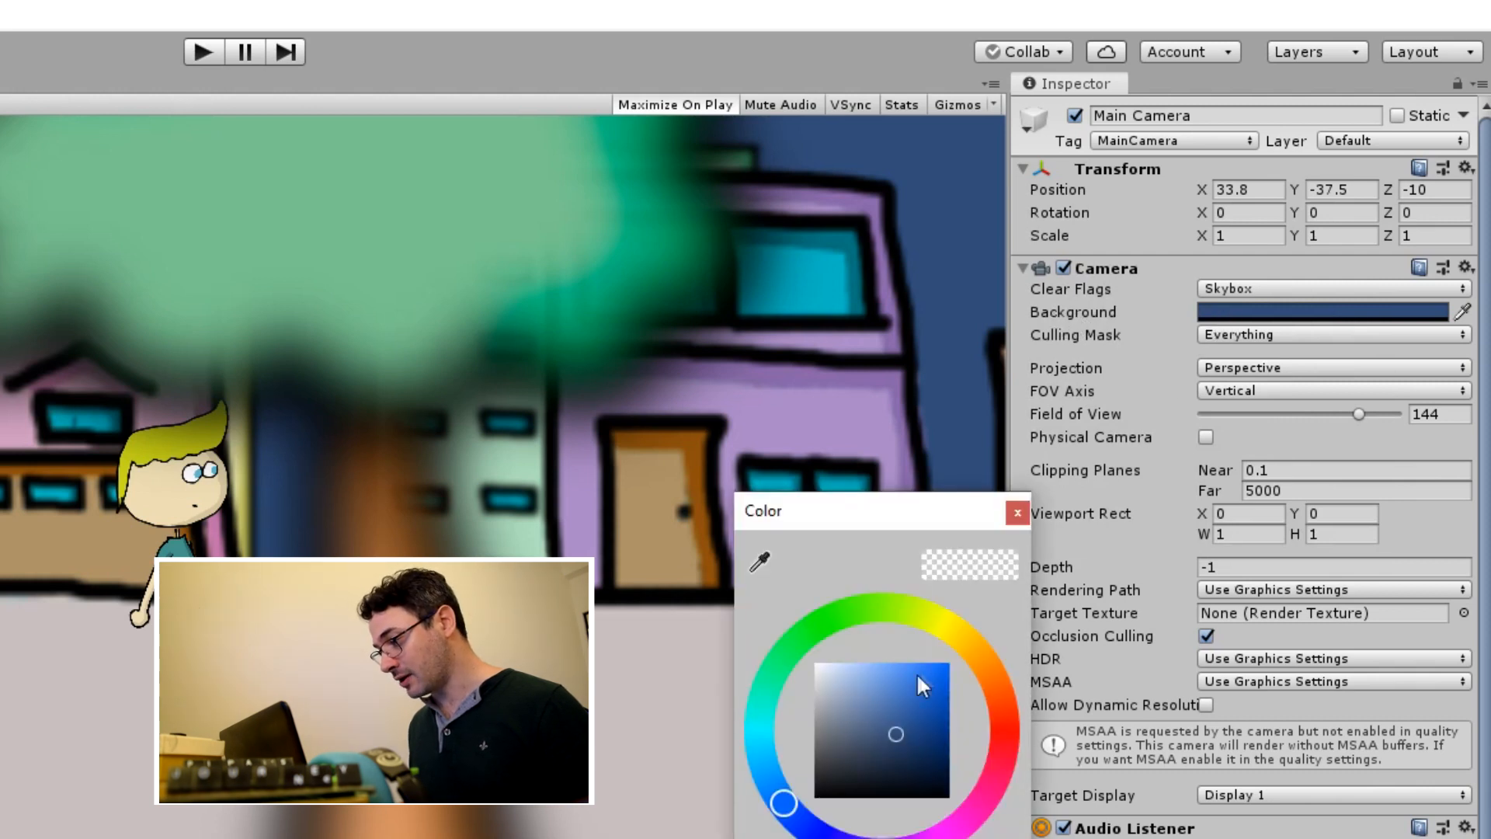
pyautogui.click(880, 696)
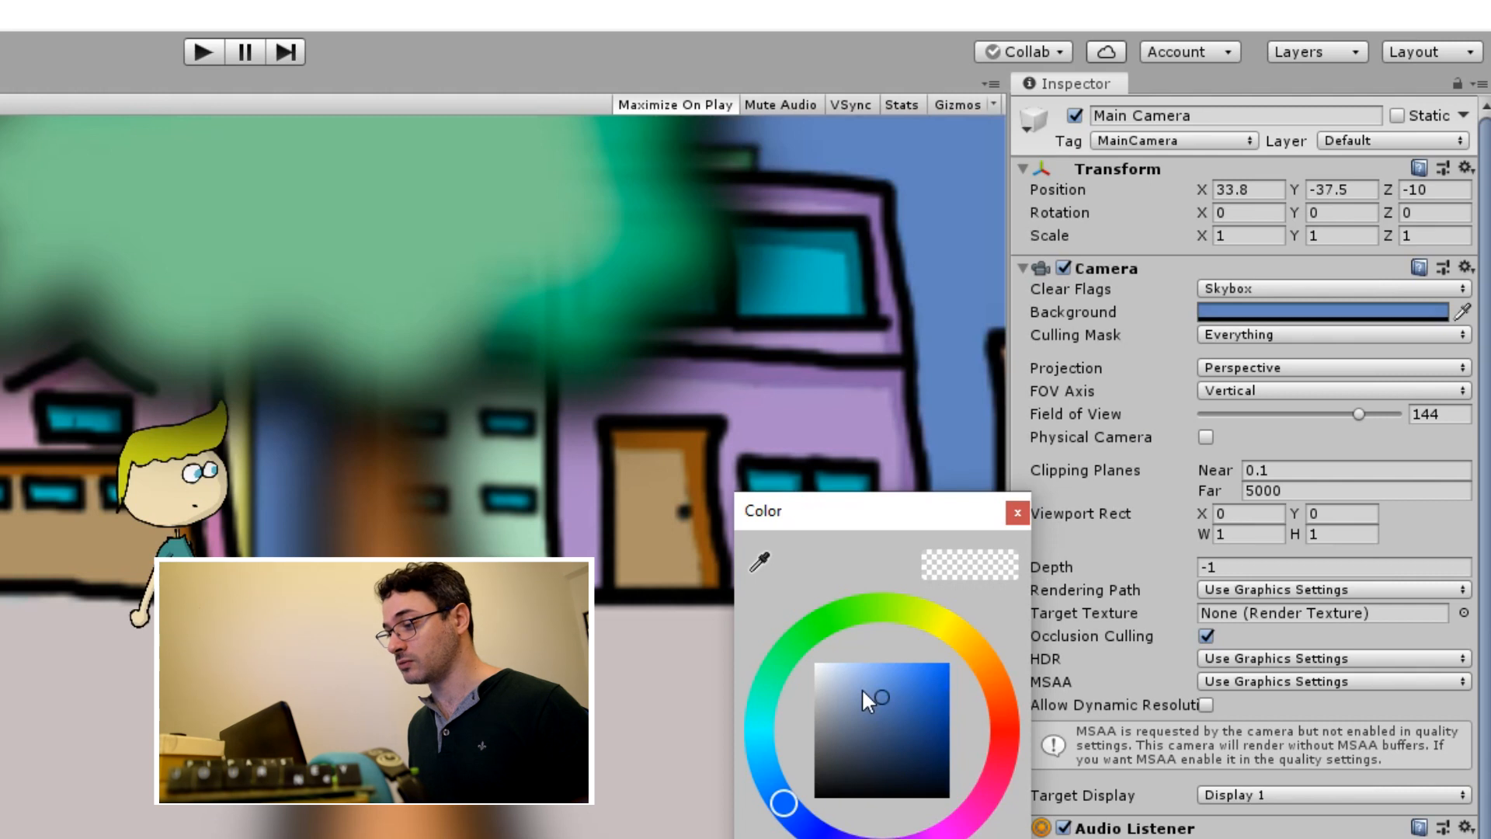
pyautogui.click(904, 696)
pyautogui.click(890, 691)
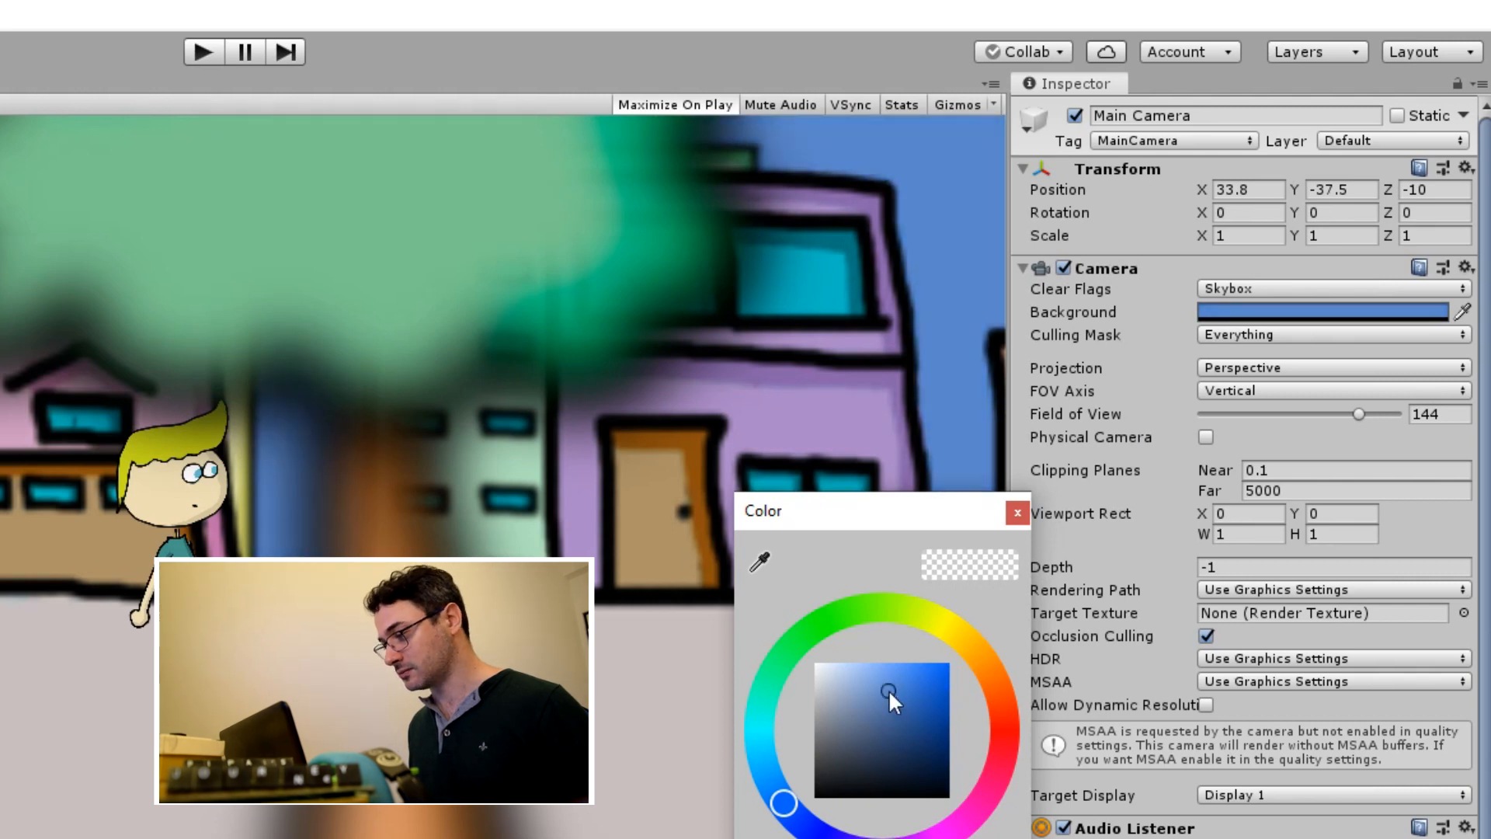
pyautogui.click(879, 684)
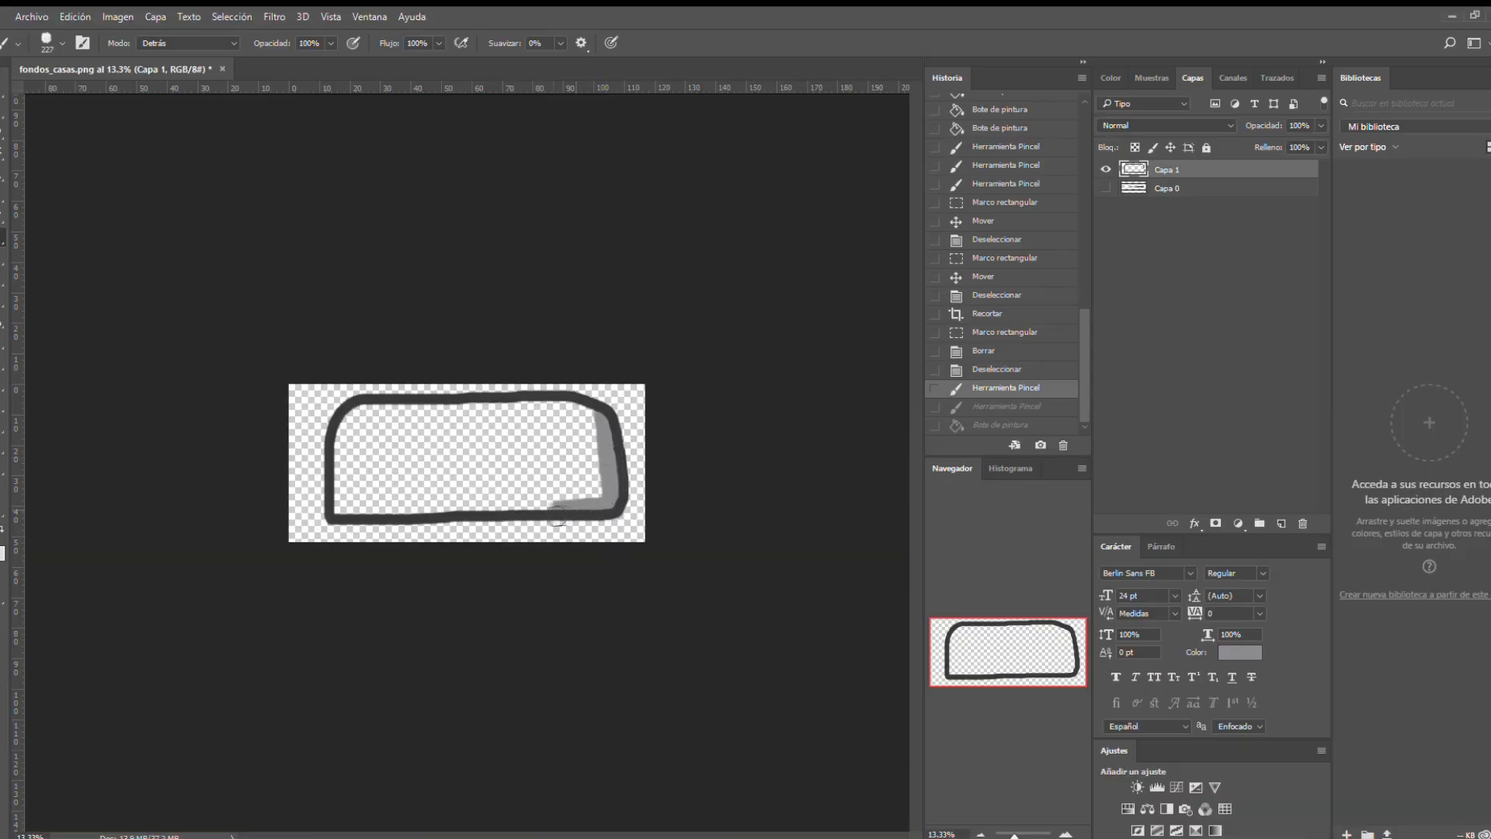
# - In Photoshop, shade the stone's lower inner edge in darker grey and fill its interior with light grey
pyautogui.moveTo(394, 510); pyautogui.dragTo(337, 507)
pyautogui.press('g')
pyautogui.click(470, 436)
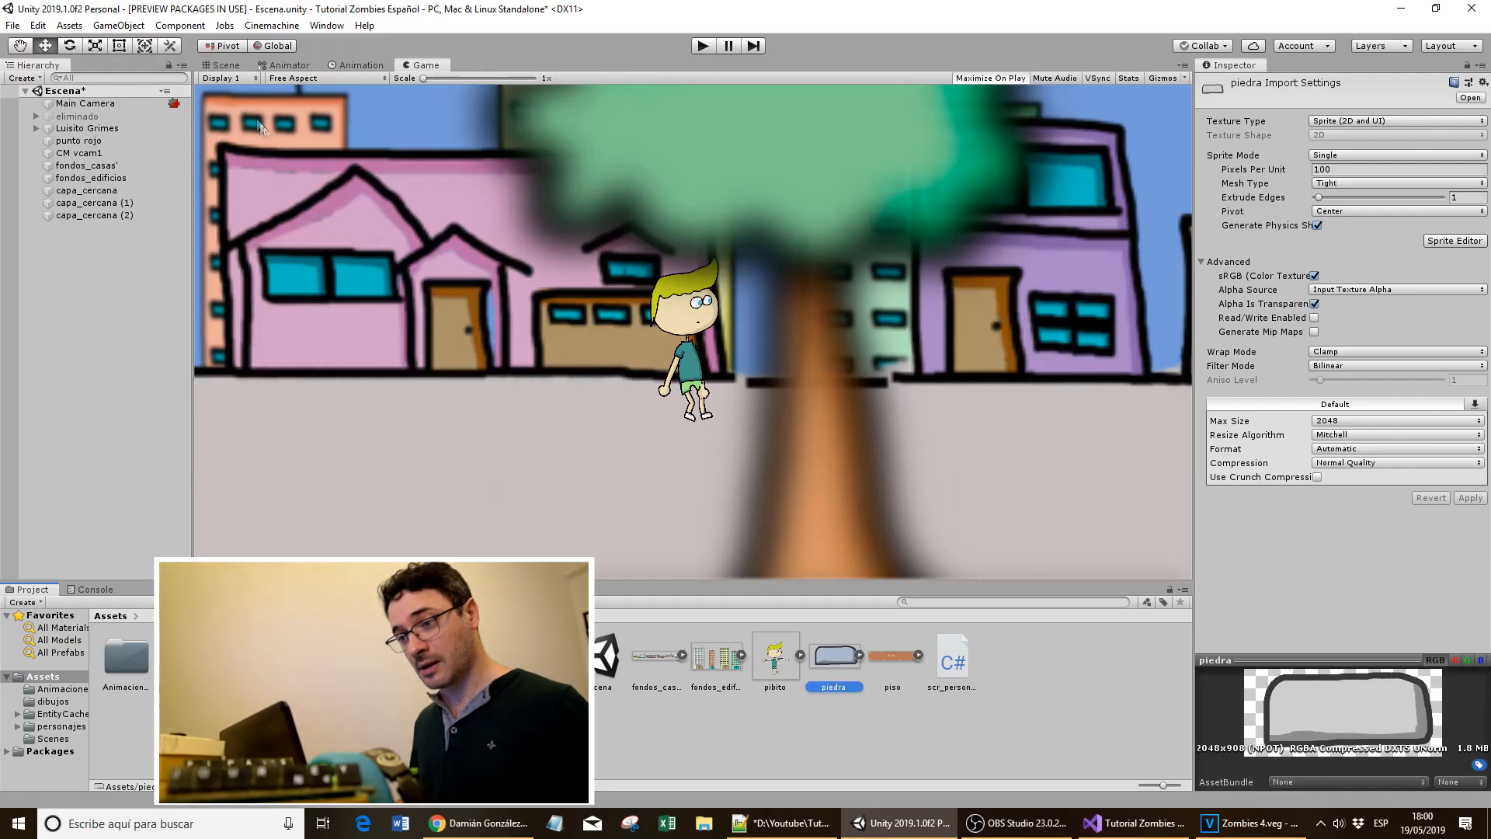
# - In Unity, add the piedra sprite to the scene and place it on the ground at about X 75.7, Y -46
pyautogui.click(226, 66)
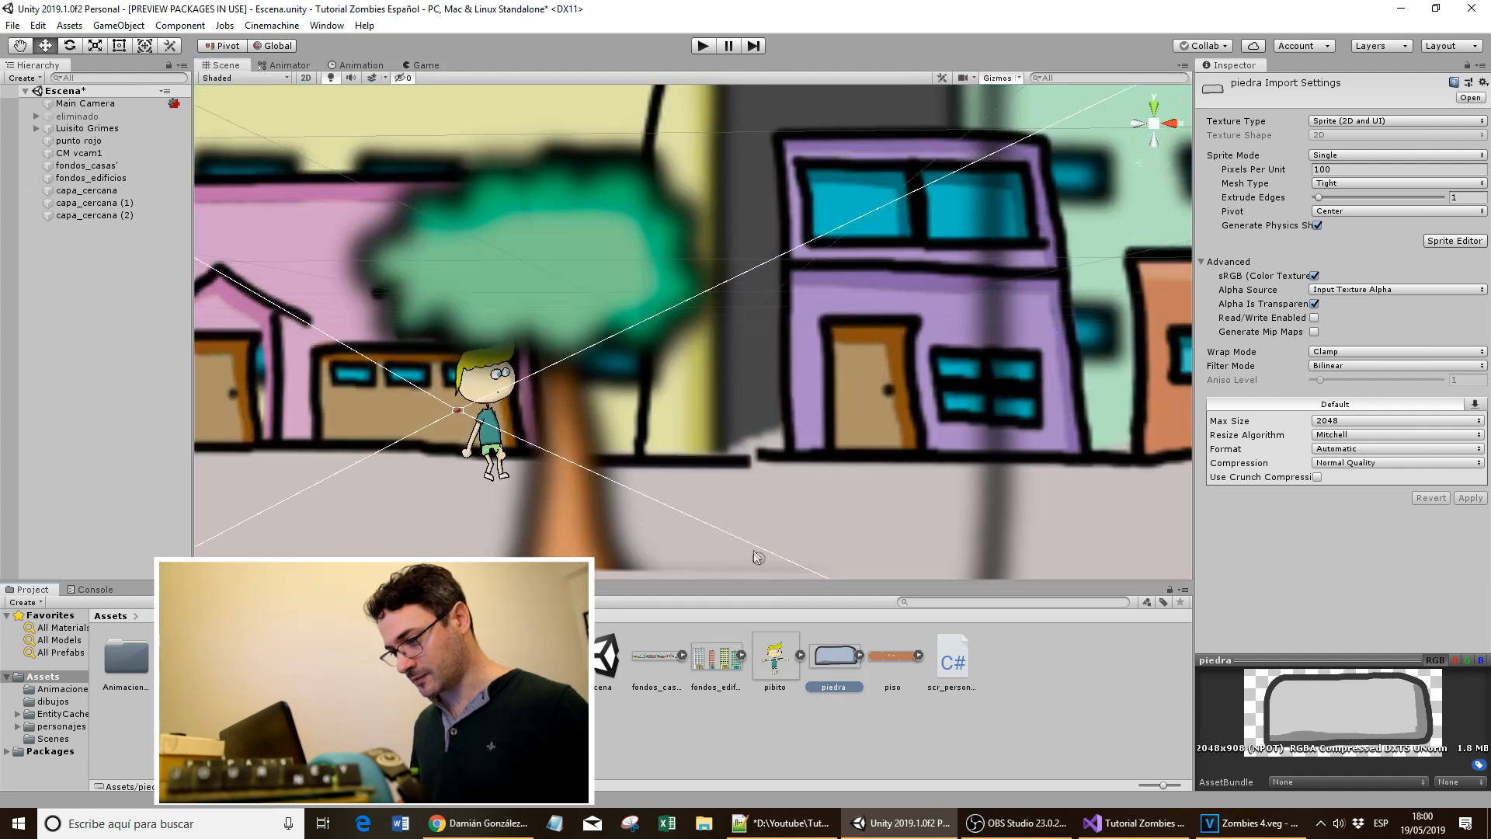
pyautogui.moveTo(753, 553); pyautogui.dragTo(769, 506)
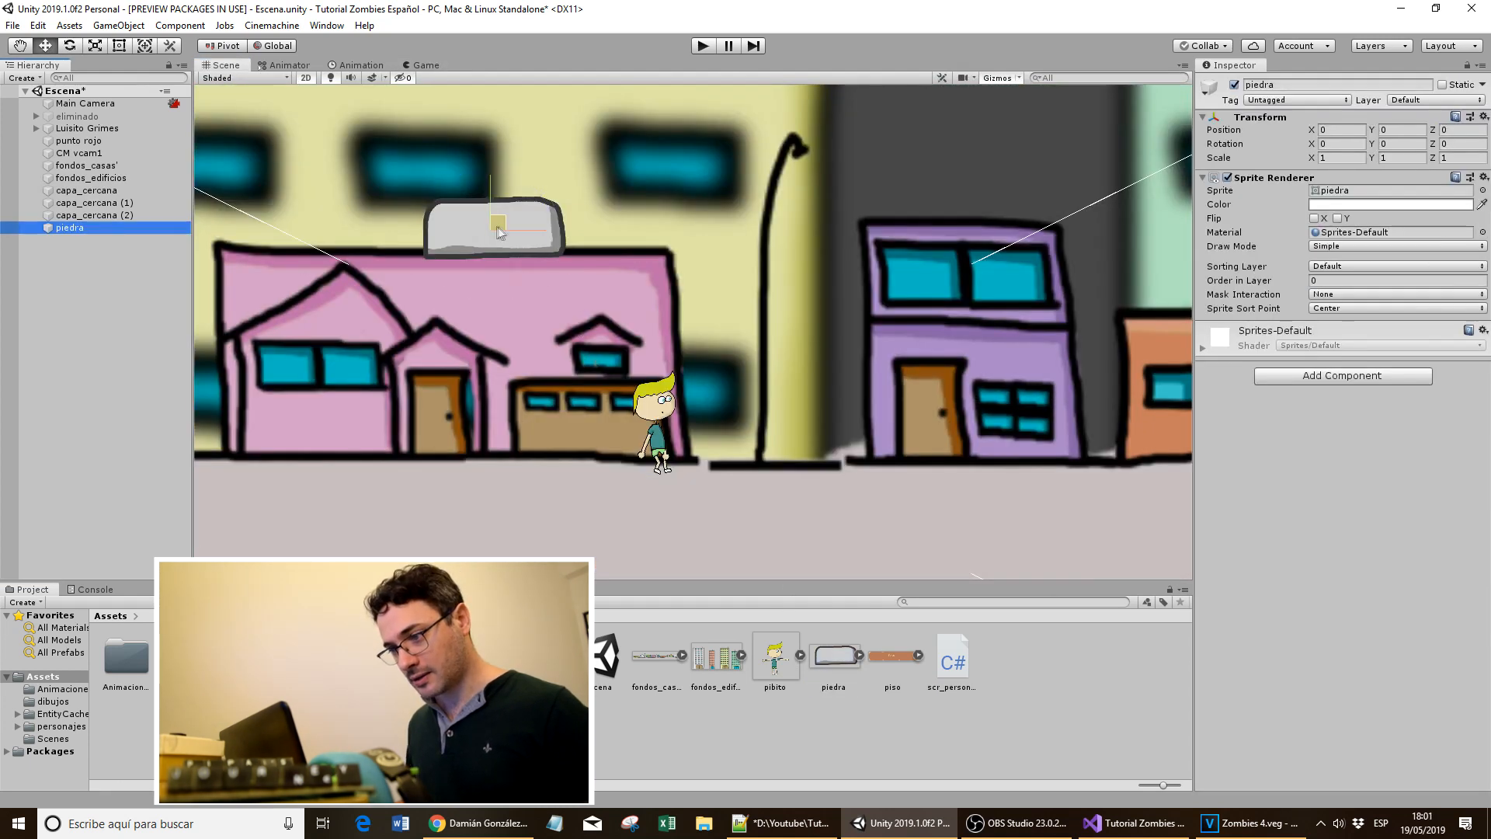
pyautogui.moveTo(498, 231); pyautogui.dragTo(879, 454)
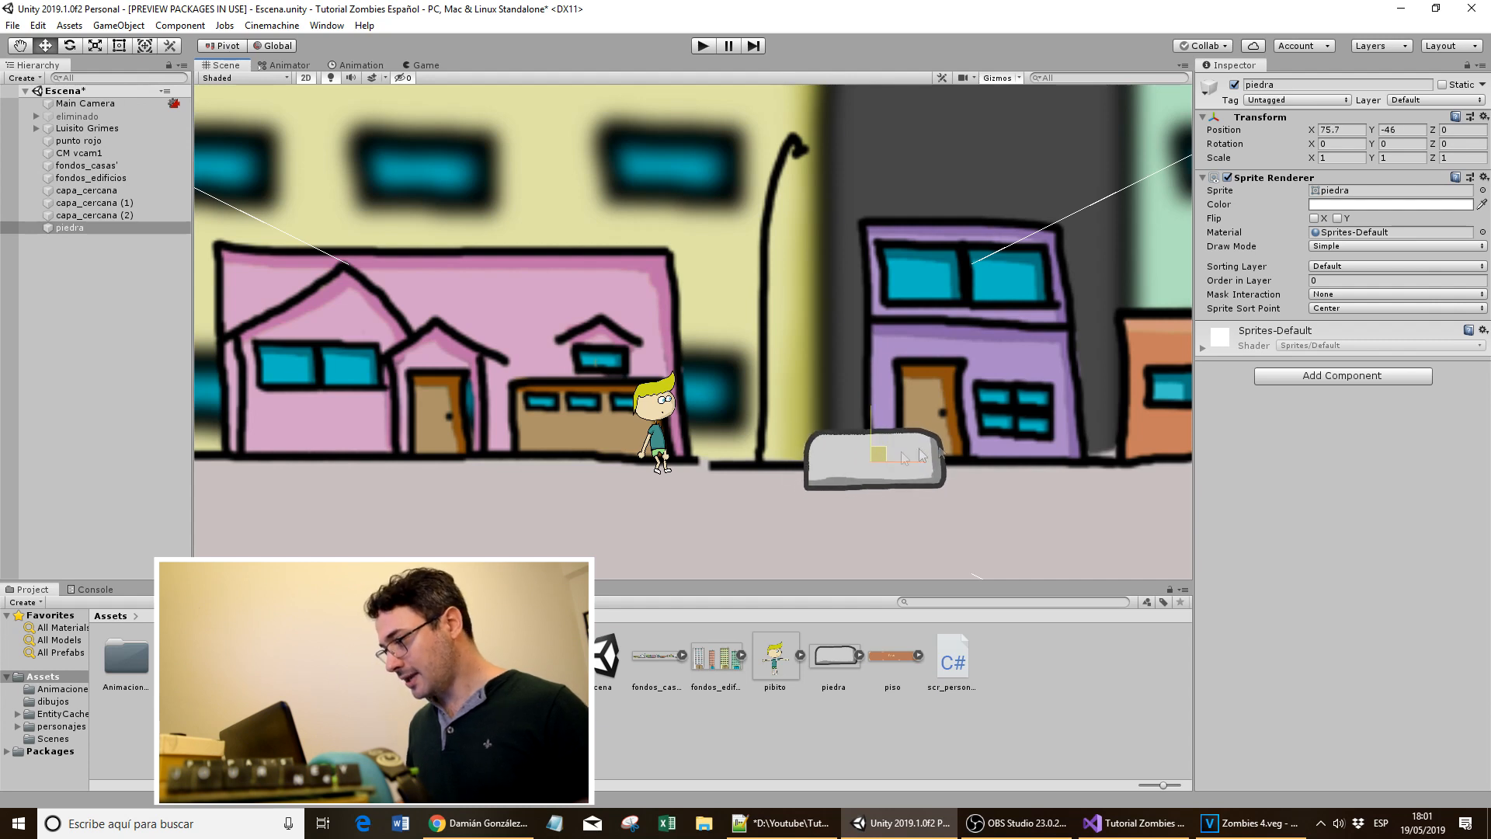
# - Add a Box Collider 2D to piedra, fit it to the stone at about 25.7 by 10.7, and assign the Piso layer
pyautogui.click(1312, 376)
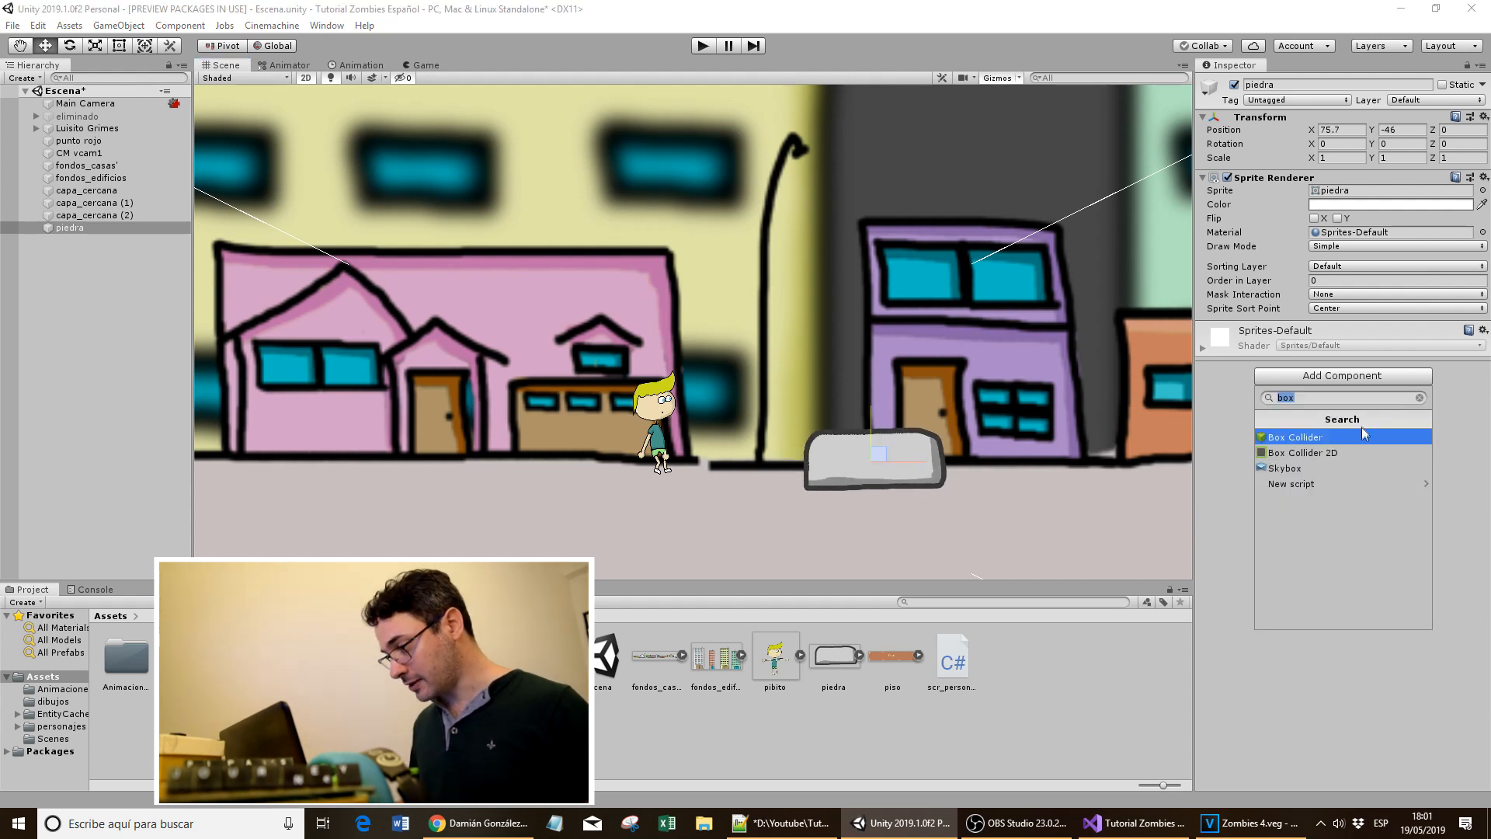
pyautogui.click(1304, 452)
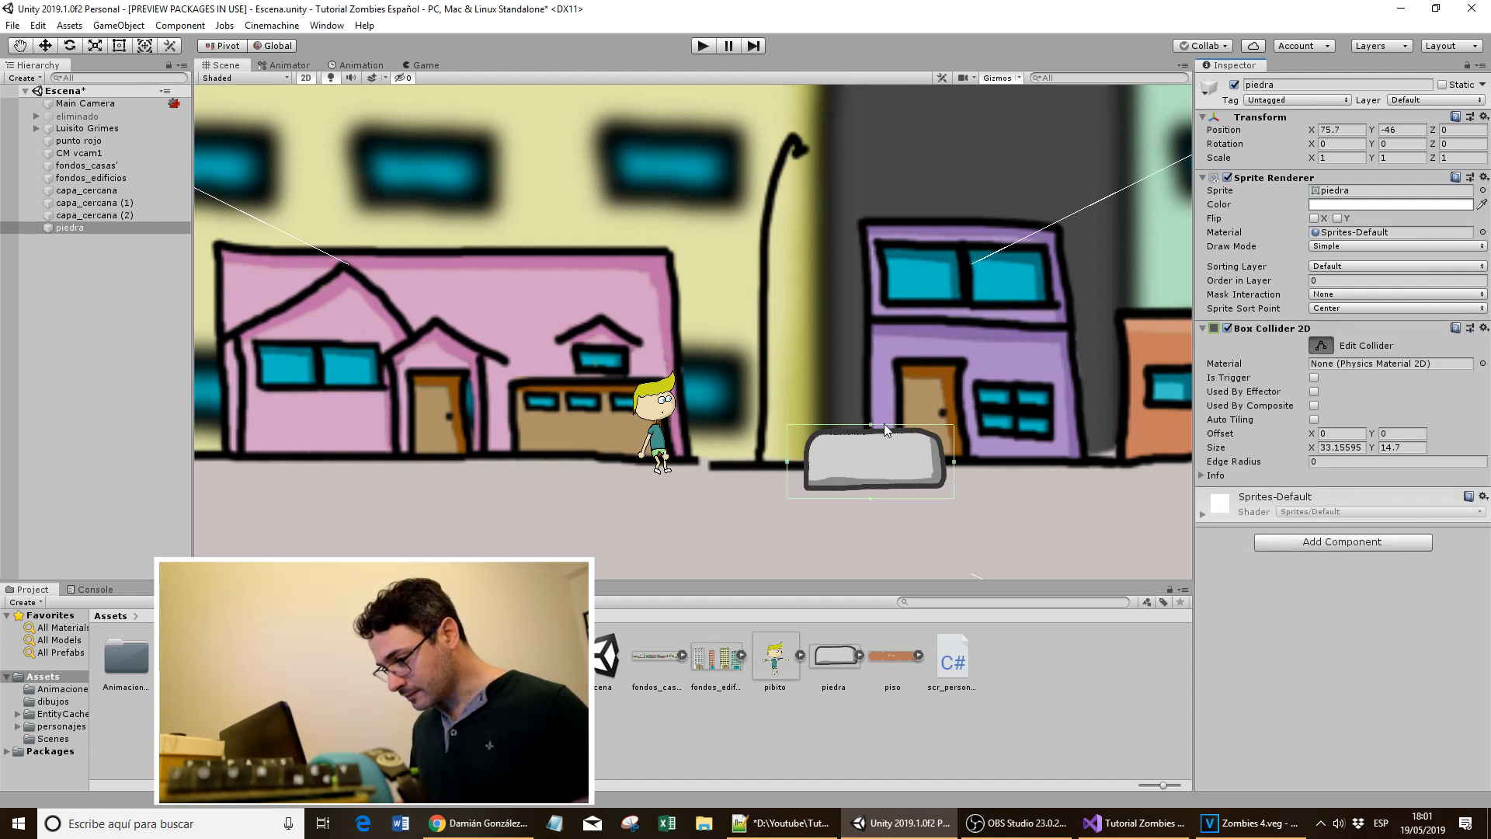
pyautogui.moveTo(870, 424); pyautogui.dragTo(870, 431)
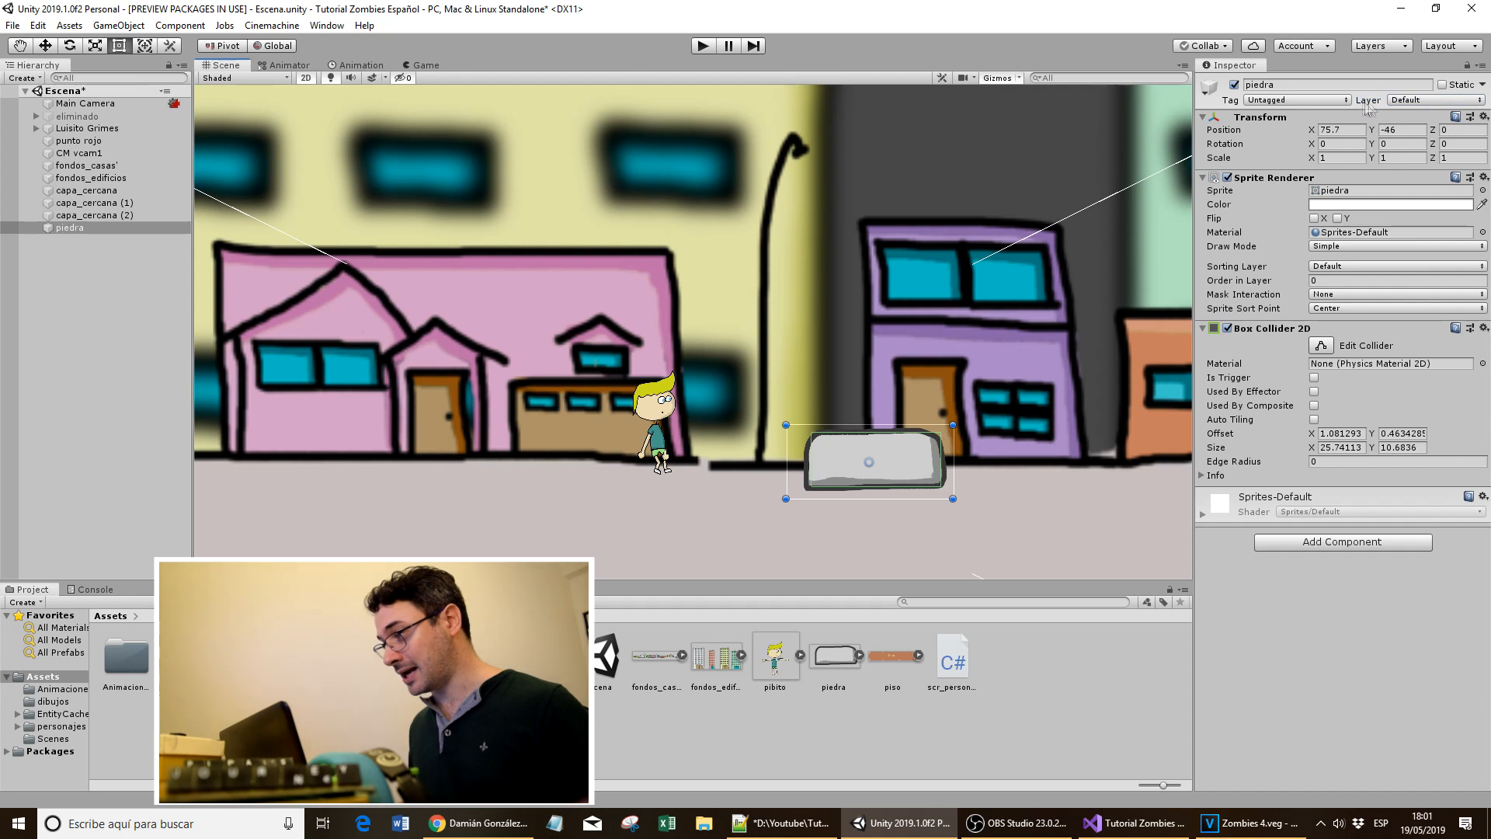
pyautogui.click(1415, 100)
pyautogui.click(1394, 201)
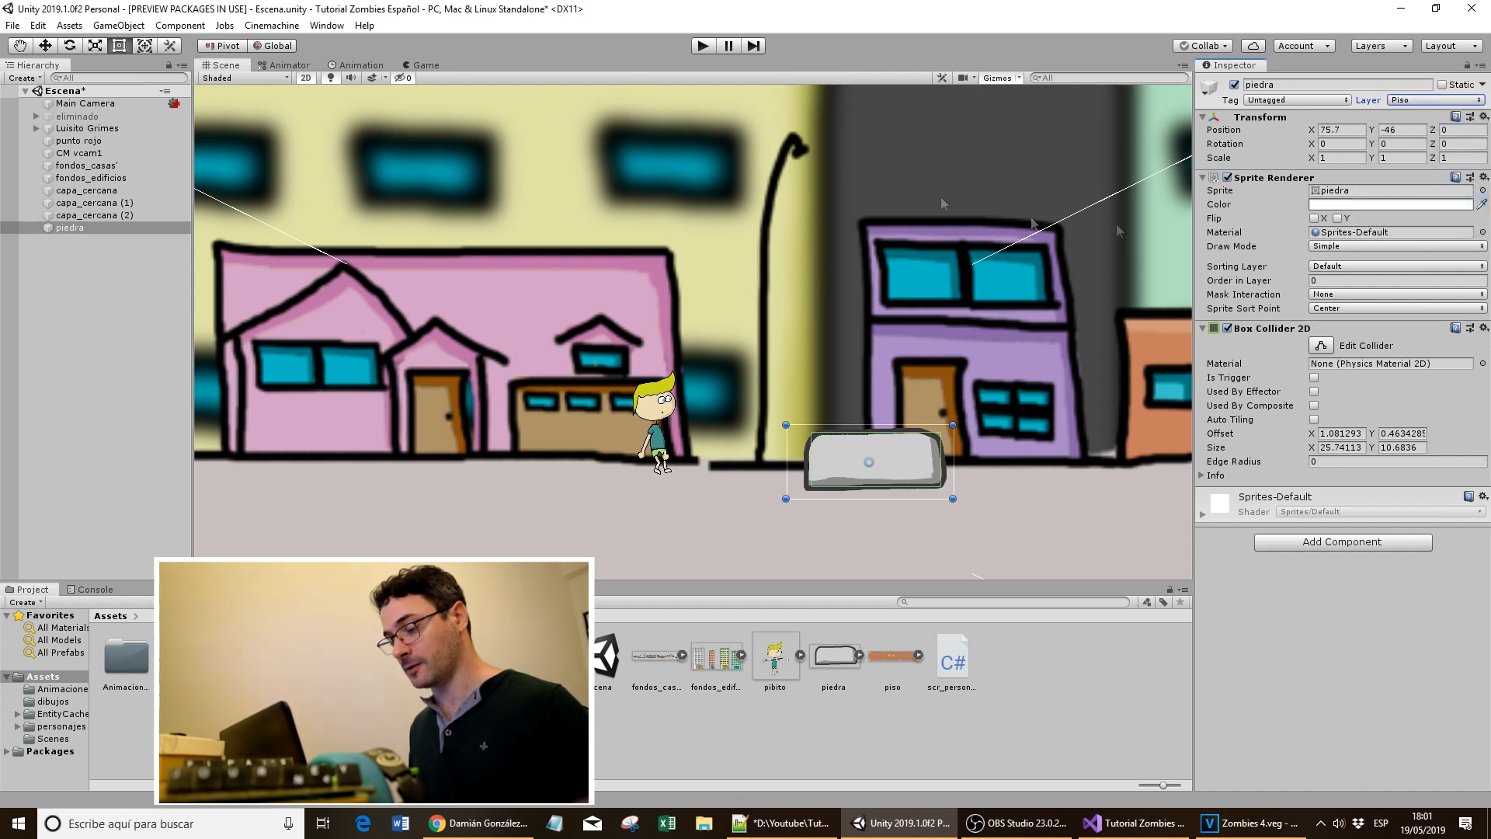
# - Play the scene and run and jump the character against, onto and over the stone to test its collider
pyautogui.click(703, 47)
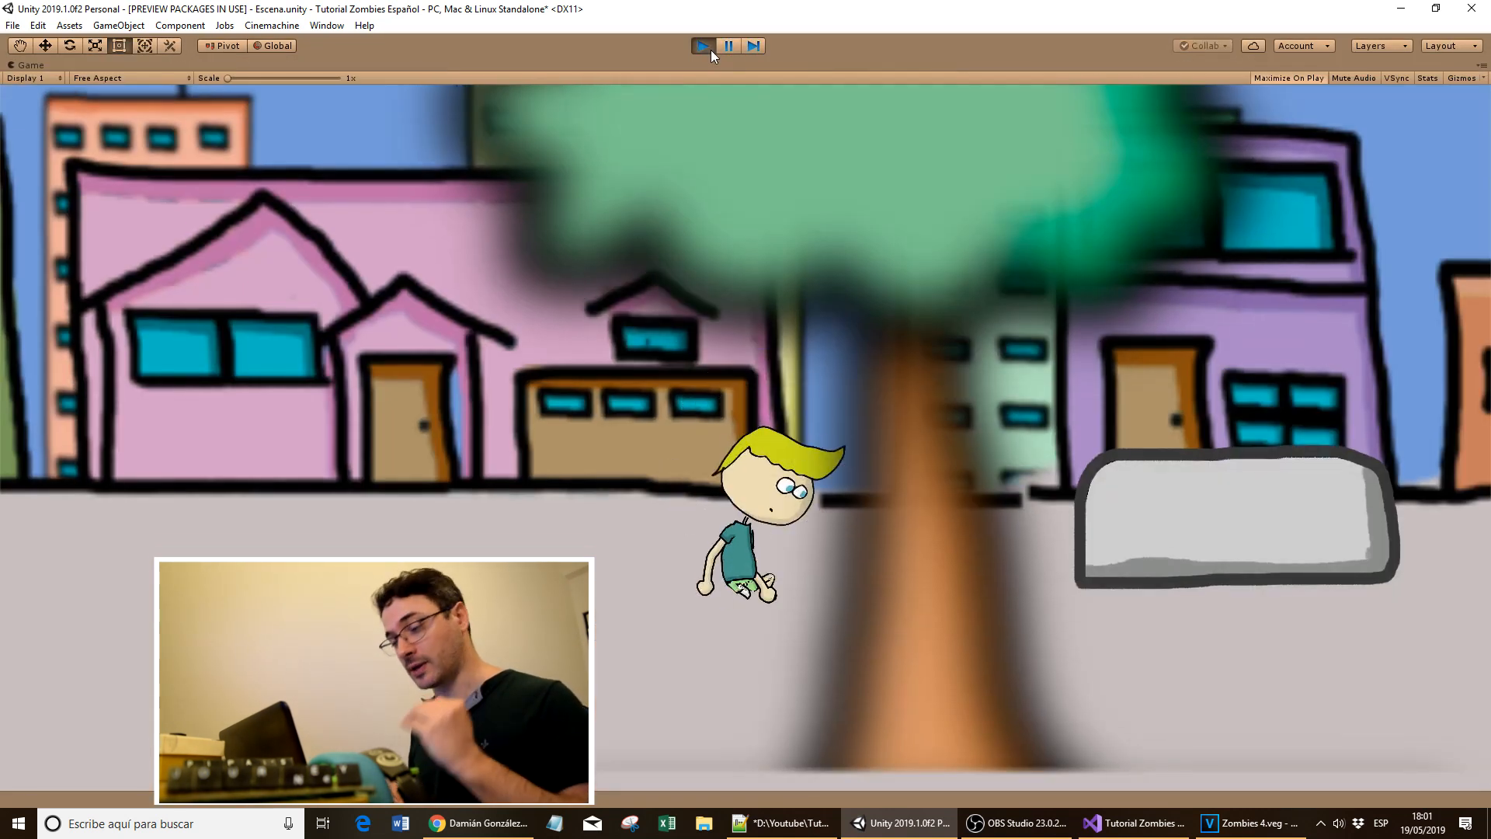
pyautogui.press('Right')
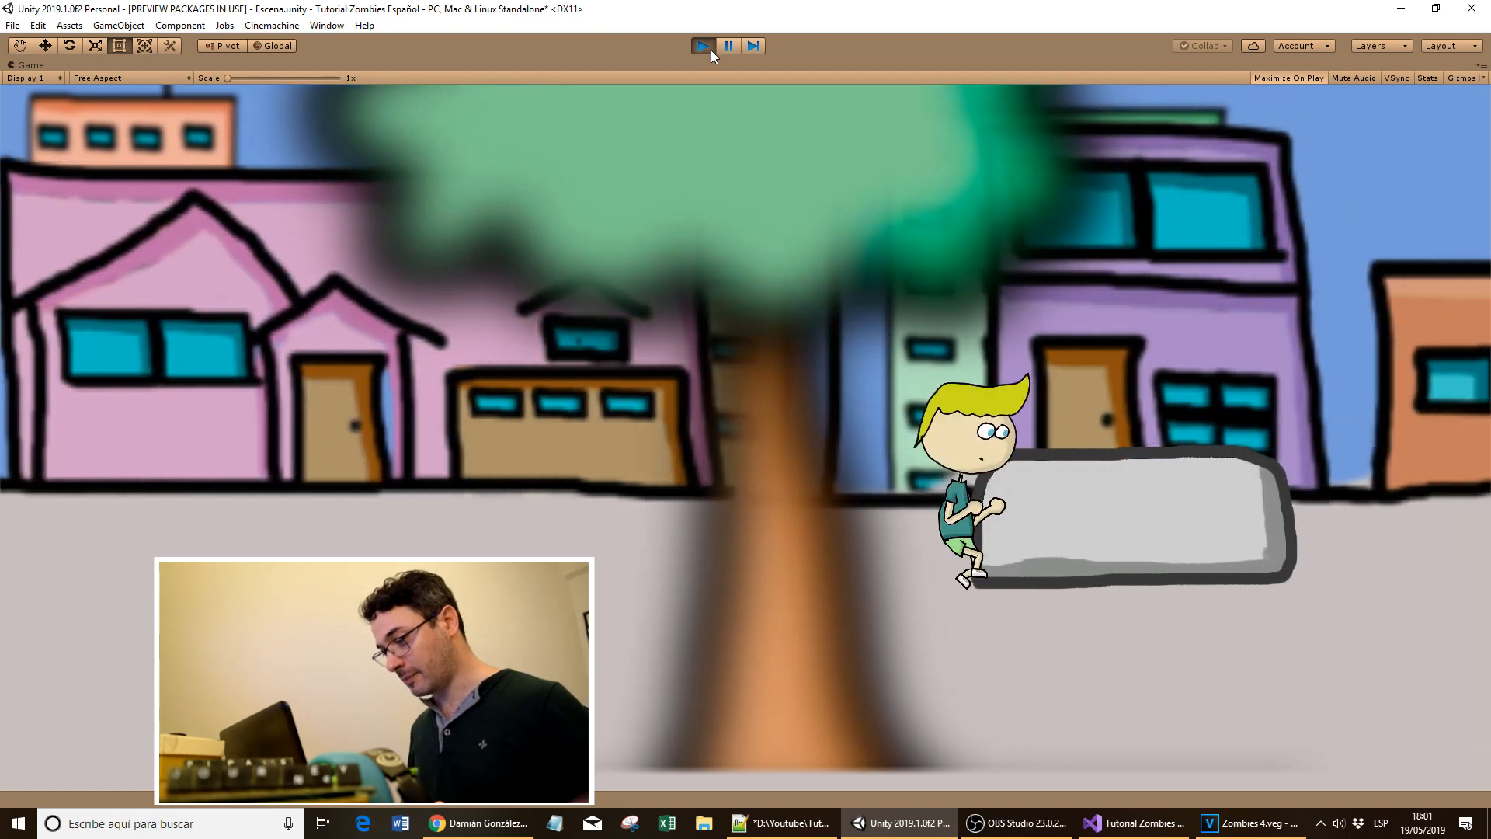
pyautogui.press('Left')
pyautogui.press('Right')
pyautogui.press('space')
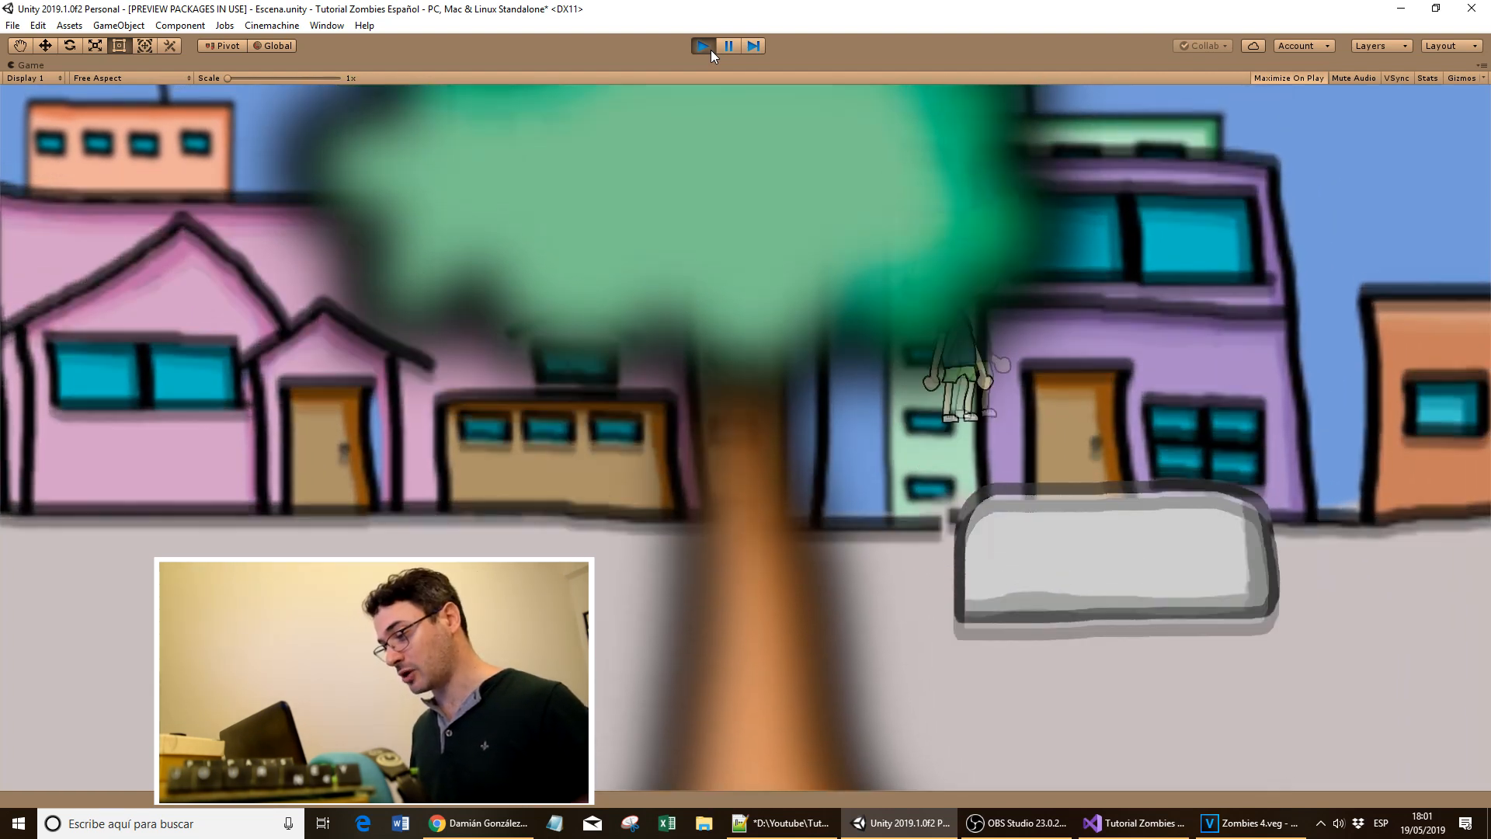
pyautogui.press('Right')
pyautogui.press('Left')
pyautogui.press('Right')
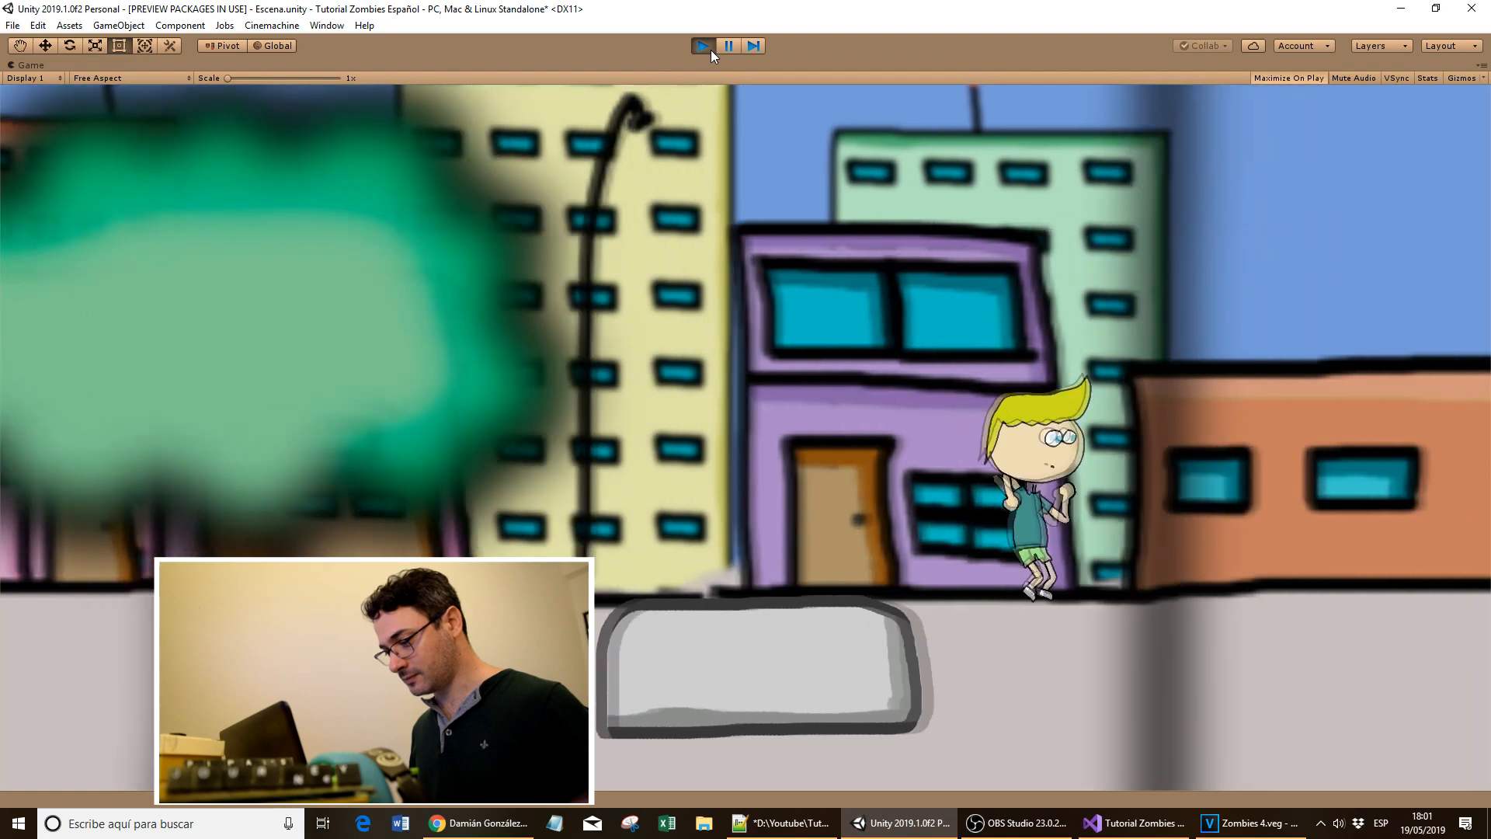
pyautogui.press('Left')
pyautogui.press('space')
pyautogui.press('Left')
pyautogui.press('Right')
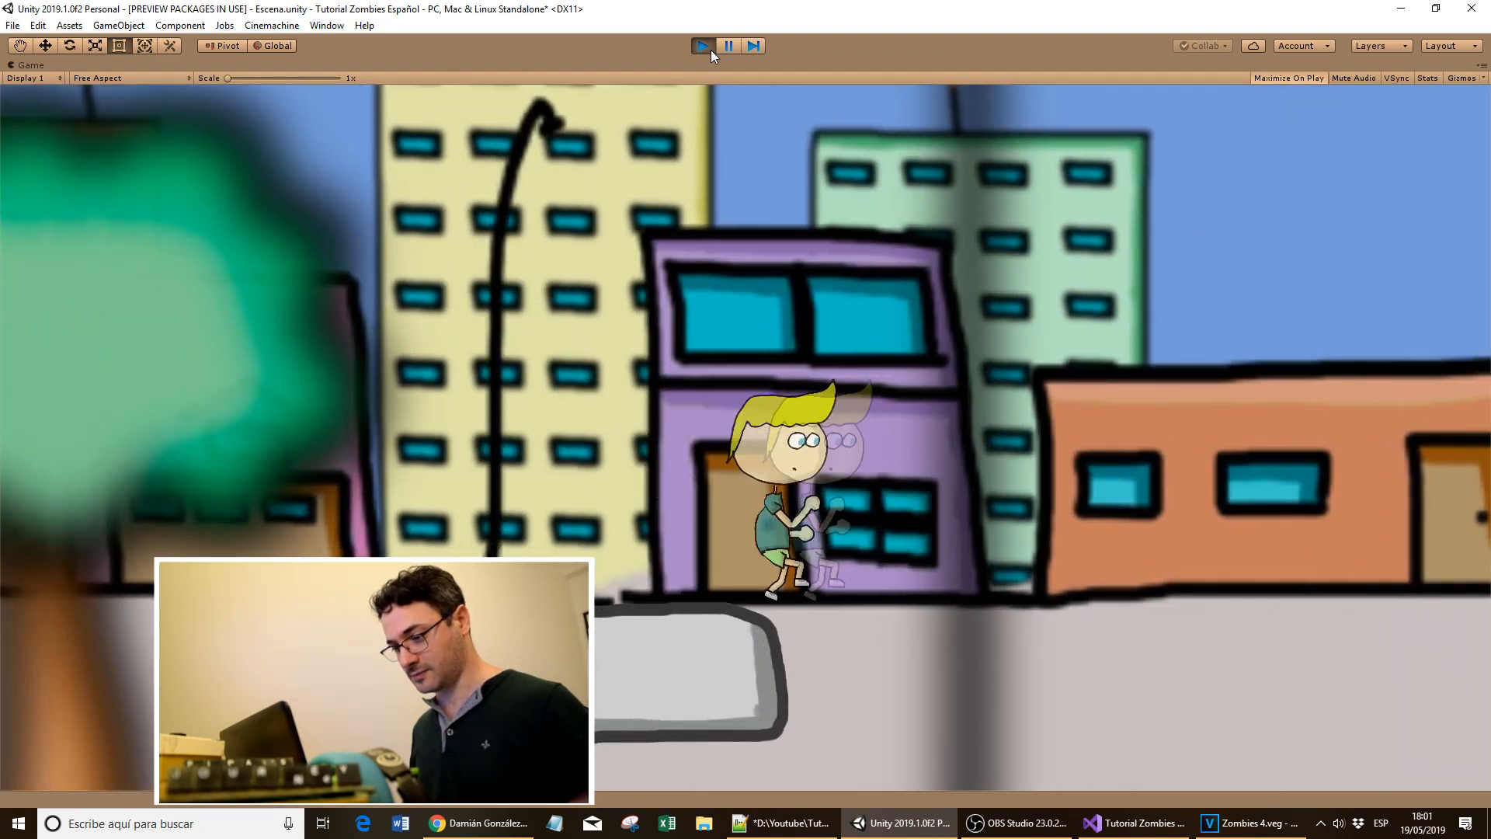
pyautogui.press('Left')
pyautogui.press('space')
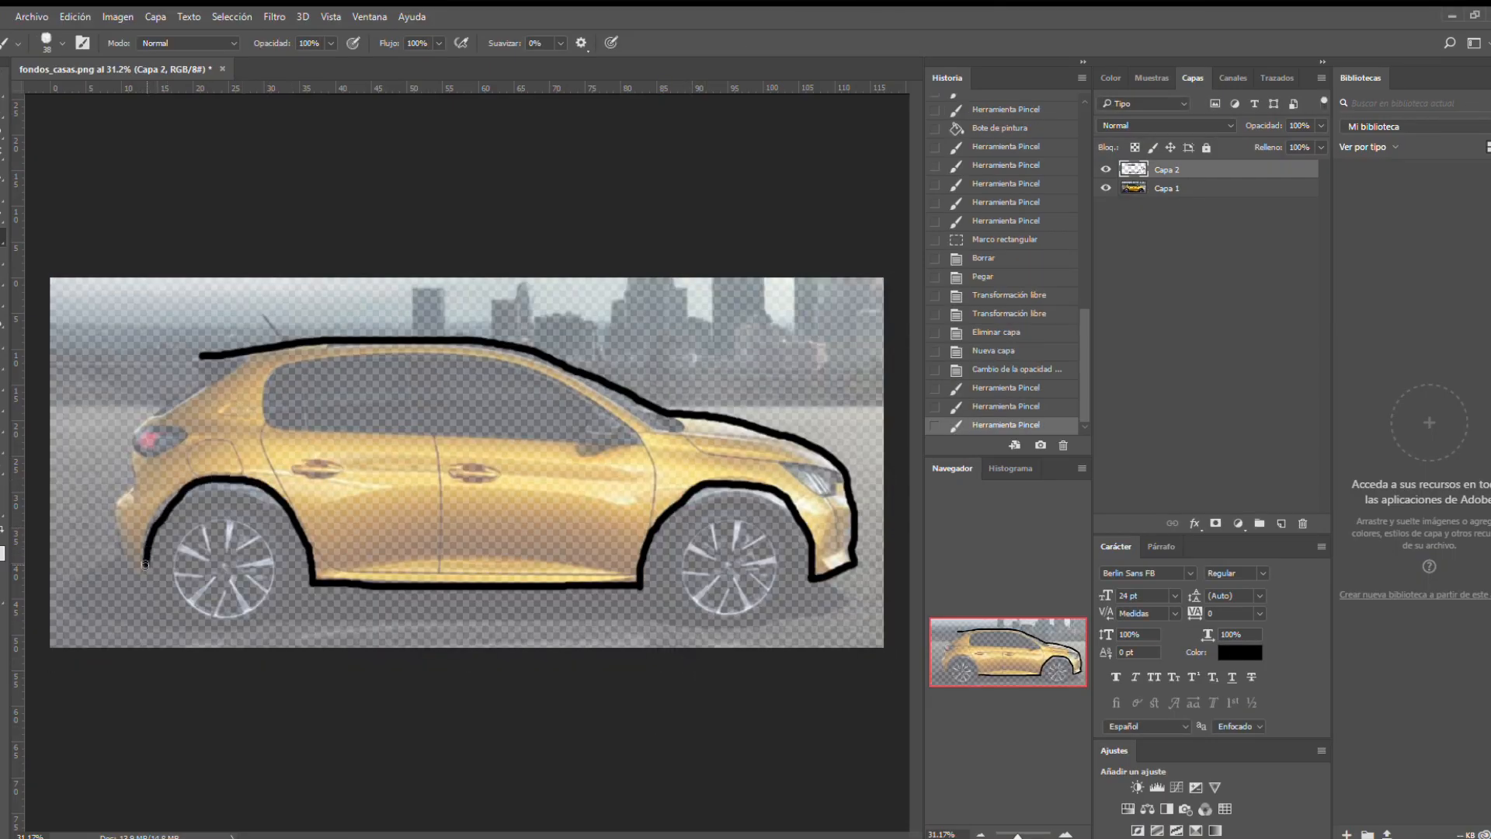
# - In Photoshop, trace the car's rear outline up to the roof and the lower edge of its windows in black on Capa 2
pyautogui.moveTo(145, 565); pyautogui.dragTo(117, 518)
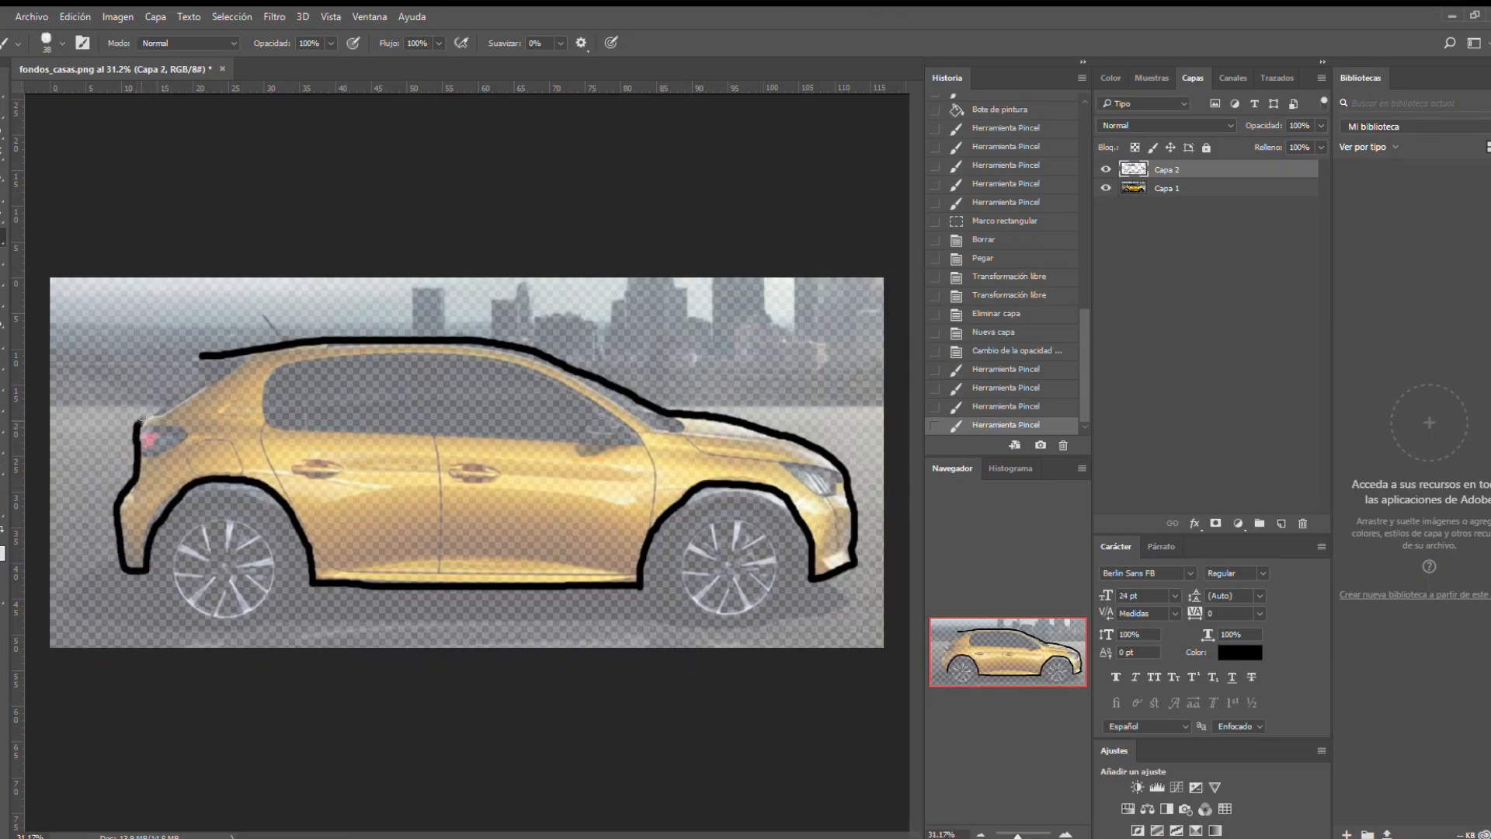
pyautogui.moveTo(143, 420); pyautogui.dragTo(202, 358)
pyautogui.moveTo(264, 423); pyautogui.dragTo(299, 438)
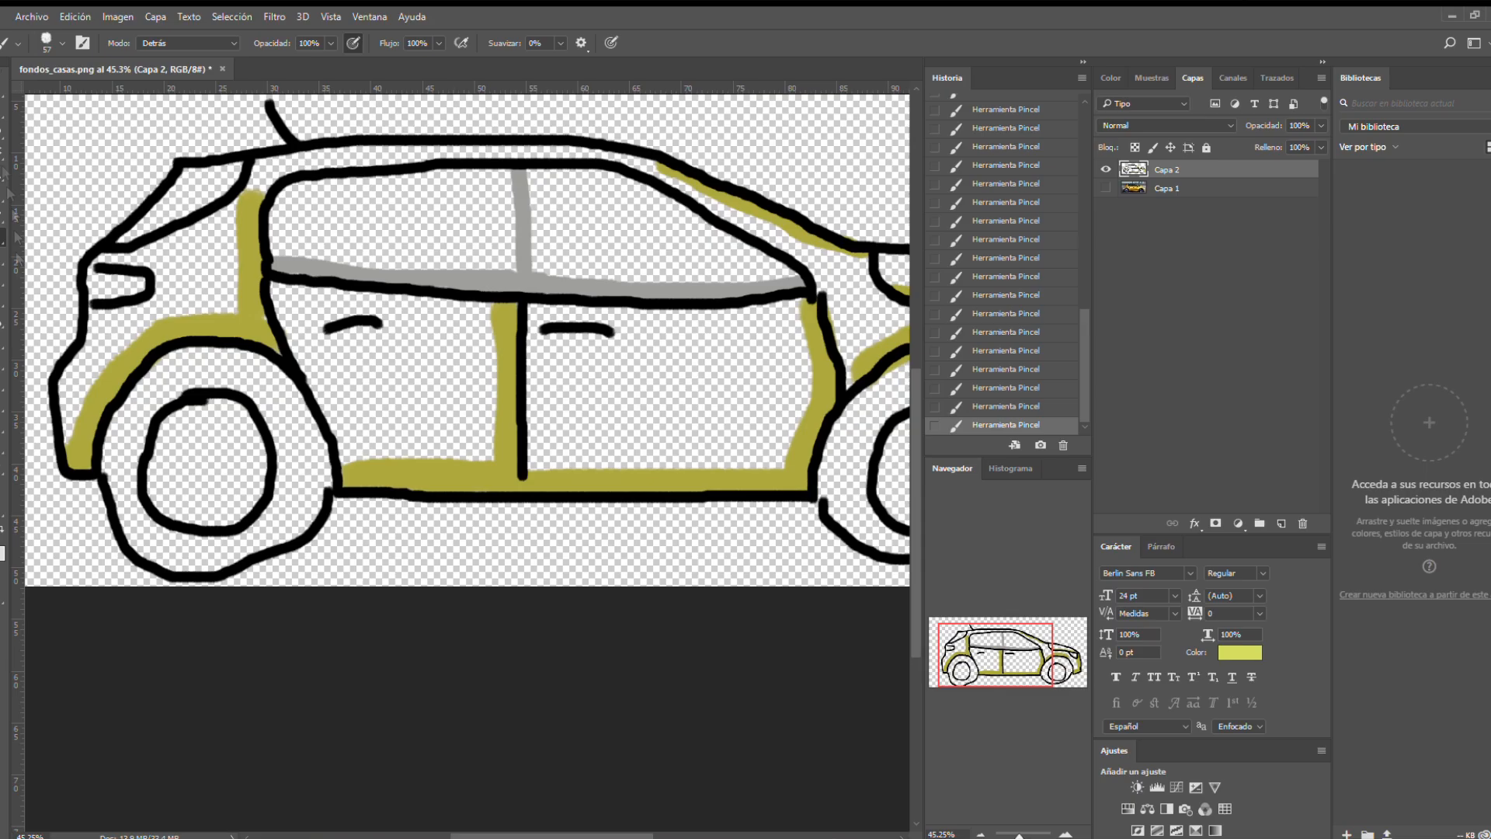
# - Fill the car's doors and remaining body area with light yellow using the Paint Bucket
pyautogui.click(388, 388)
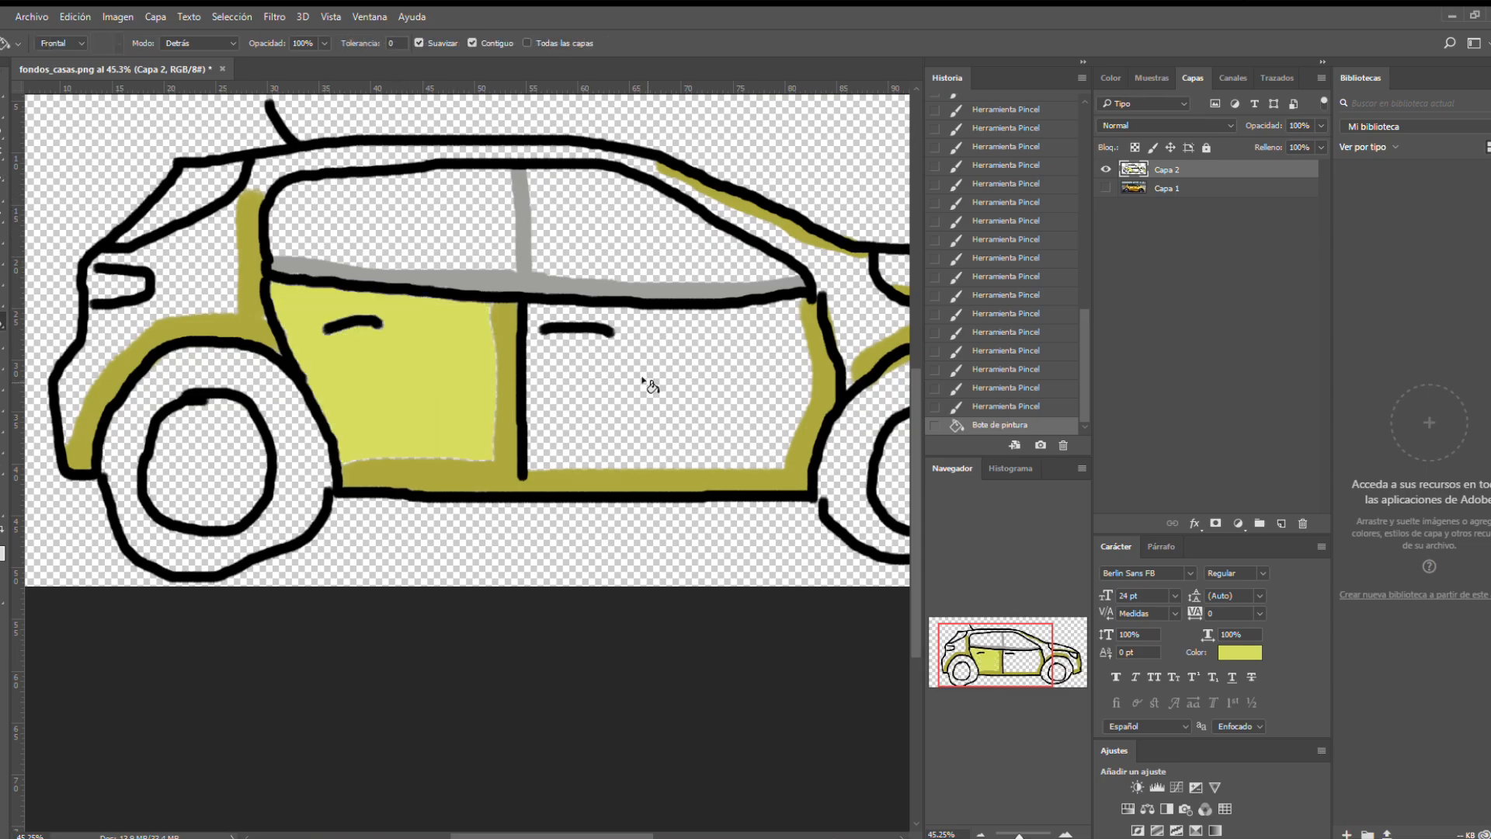
pyautogui.click(649, 383)
pyautogui.click(252, 204)
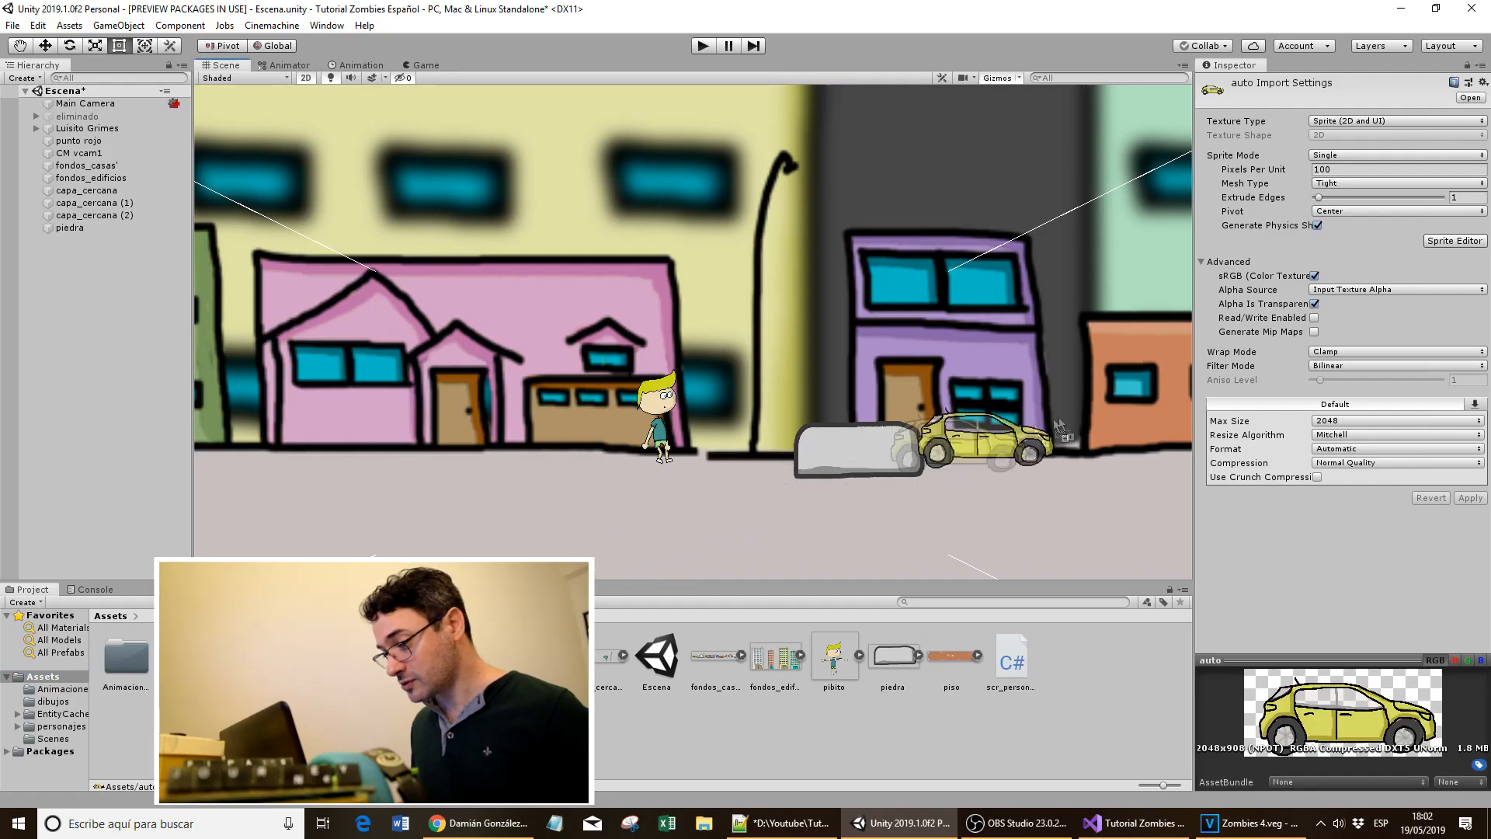
# - In Unity, add the auto sprite to the street beyond the stone and scale it to 2 in X and Y
pyautogui.moveTo(1060, 426); pyautogui.dragTo(1093, 453)
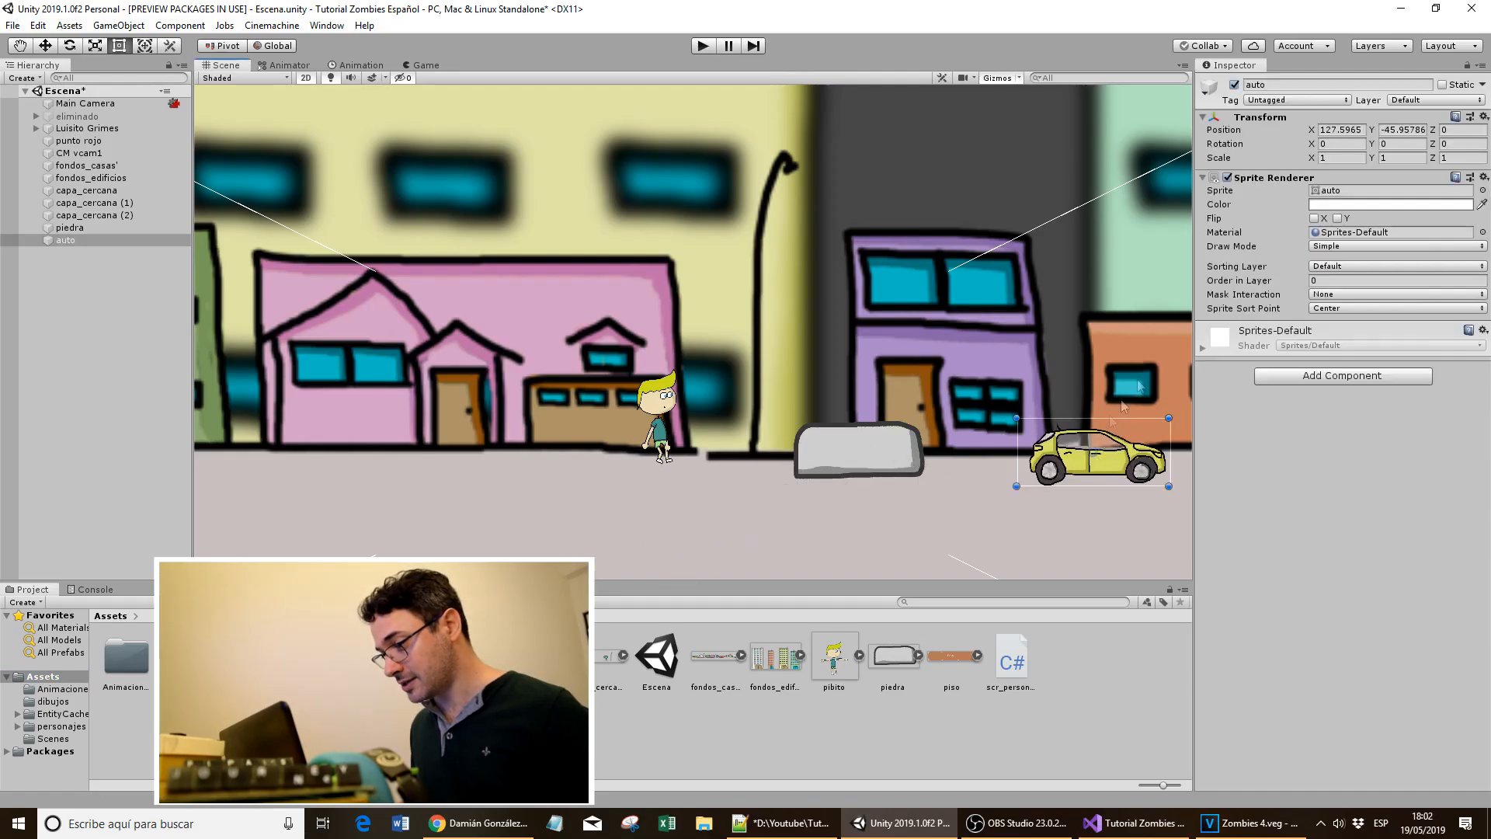
pyautogui.click(1336, 160)
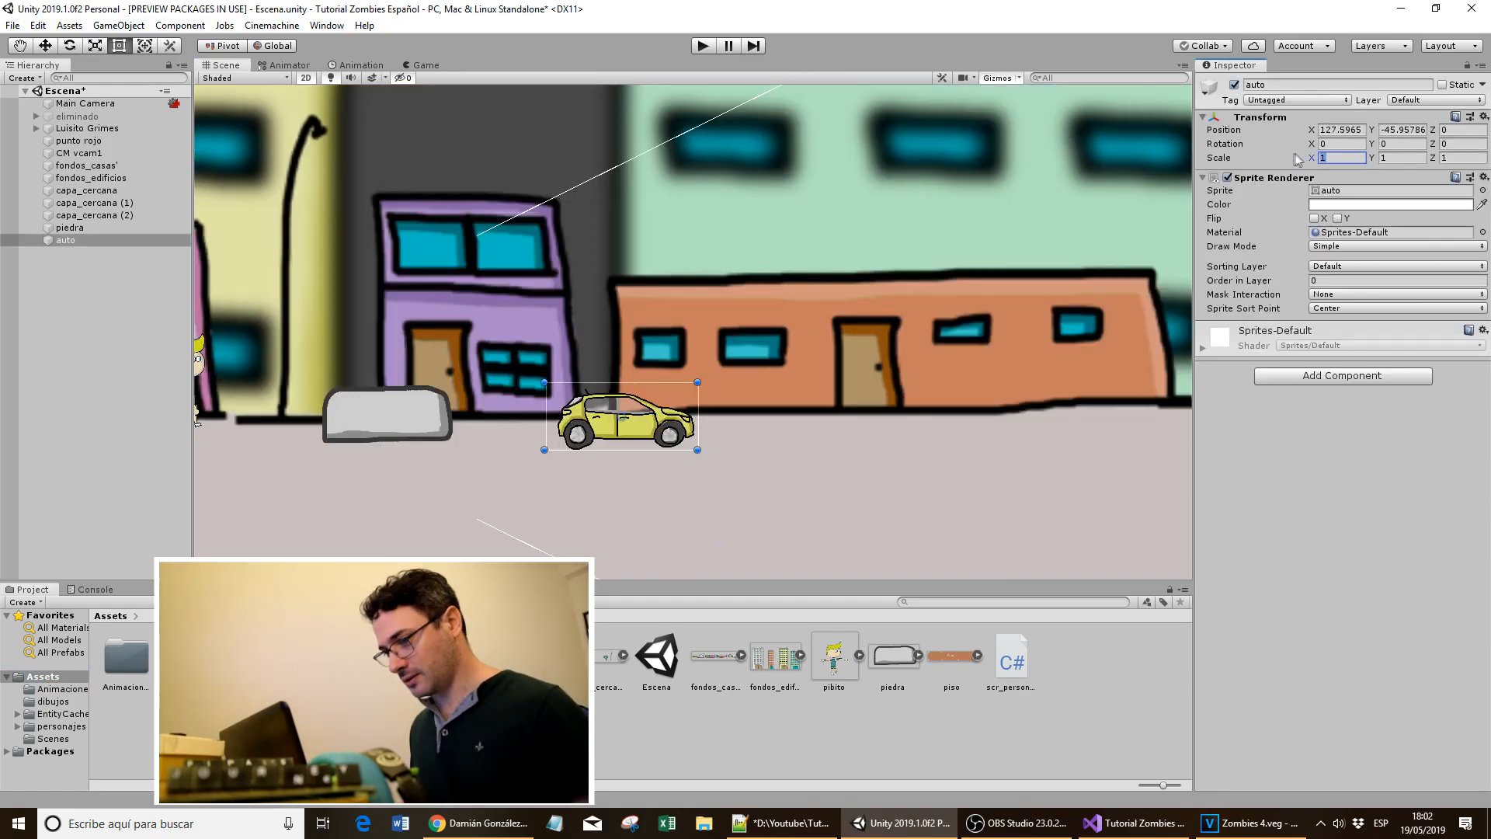
pyautogui.write('2')
pyautogui.click(1395, 157)
pyautogui.write('2')
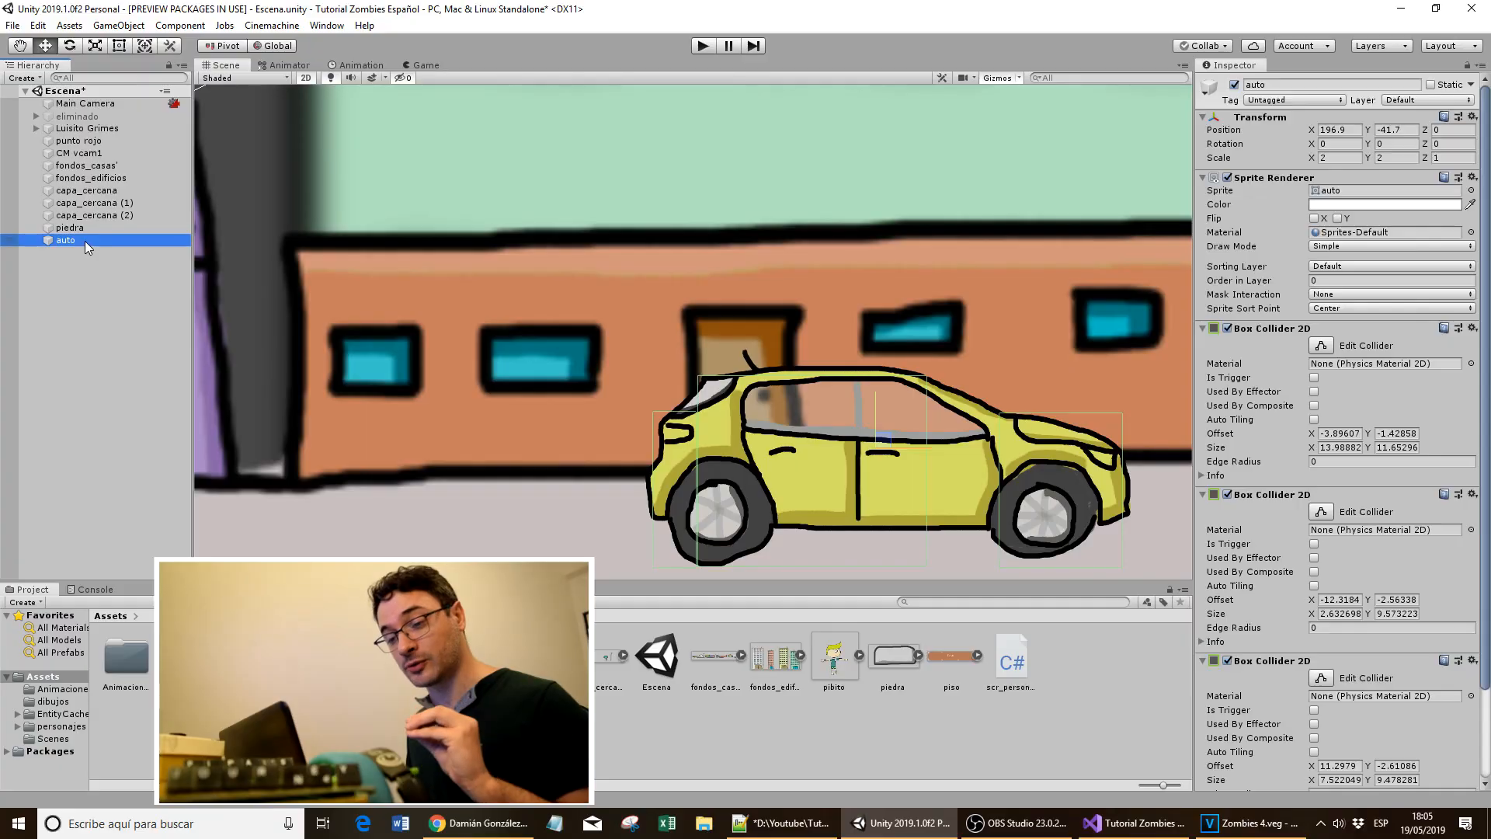
# - Create an empty child object under auto and give it a Box Collider 2D about 4.56 by 3.8 in size
pyautogui.rightClick(87, 247)
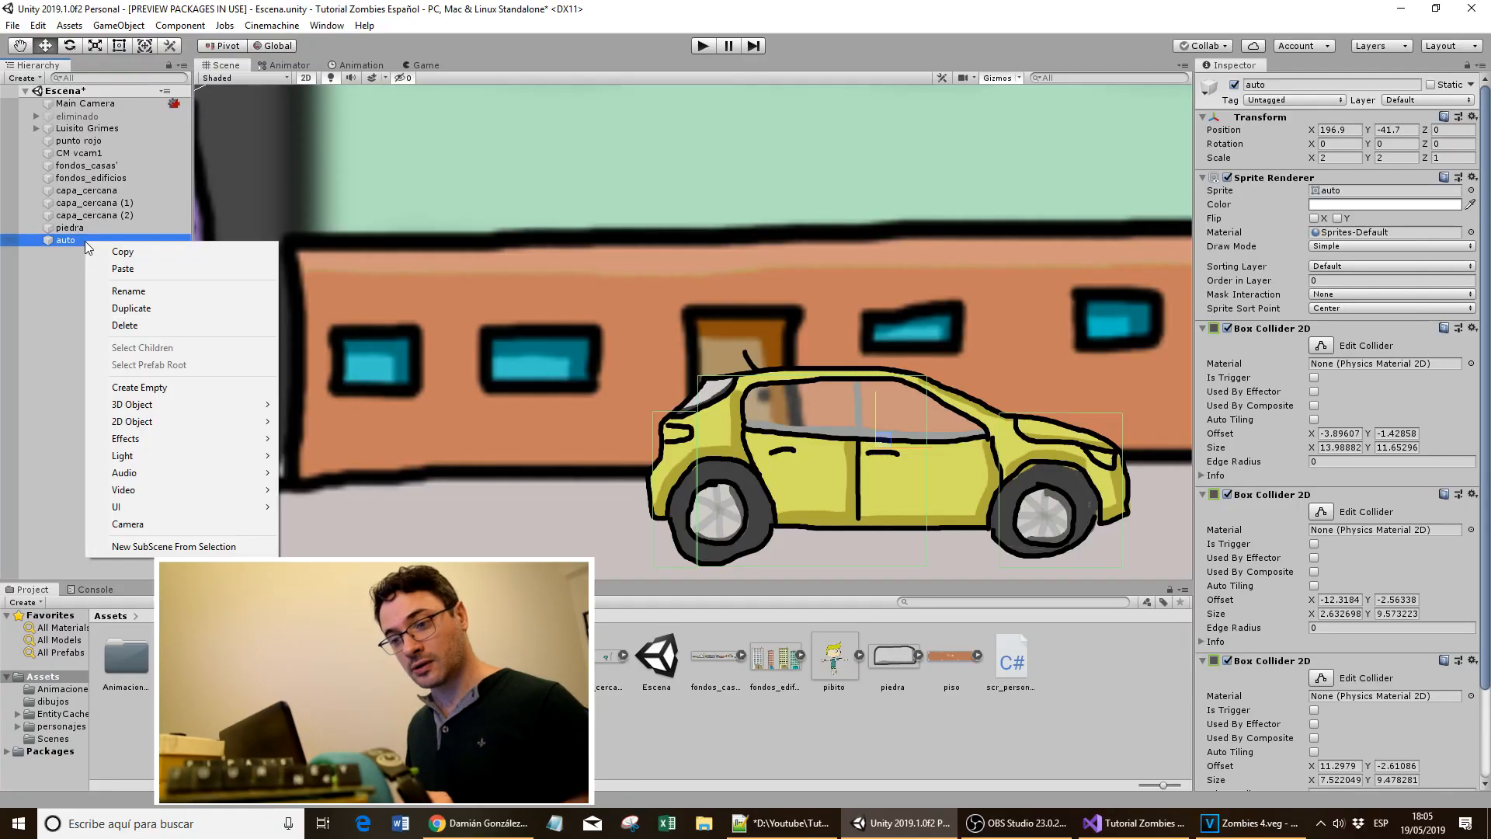
pyautogui.click(150, 394)
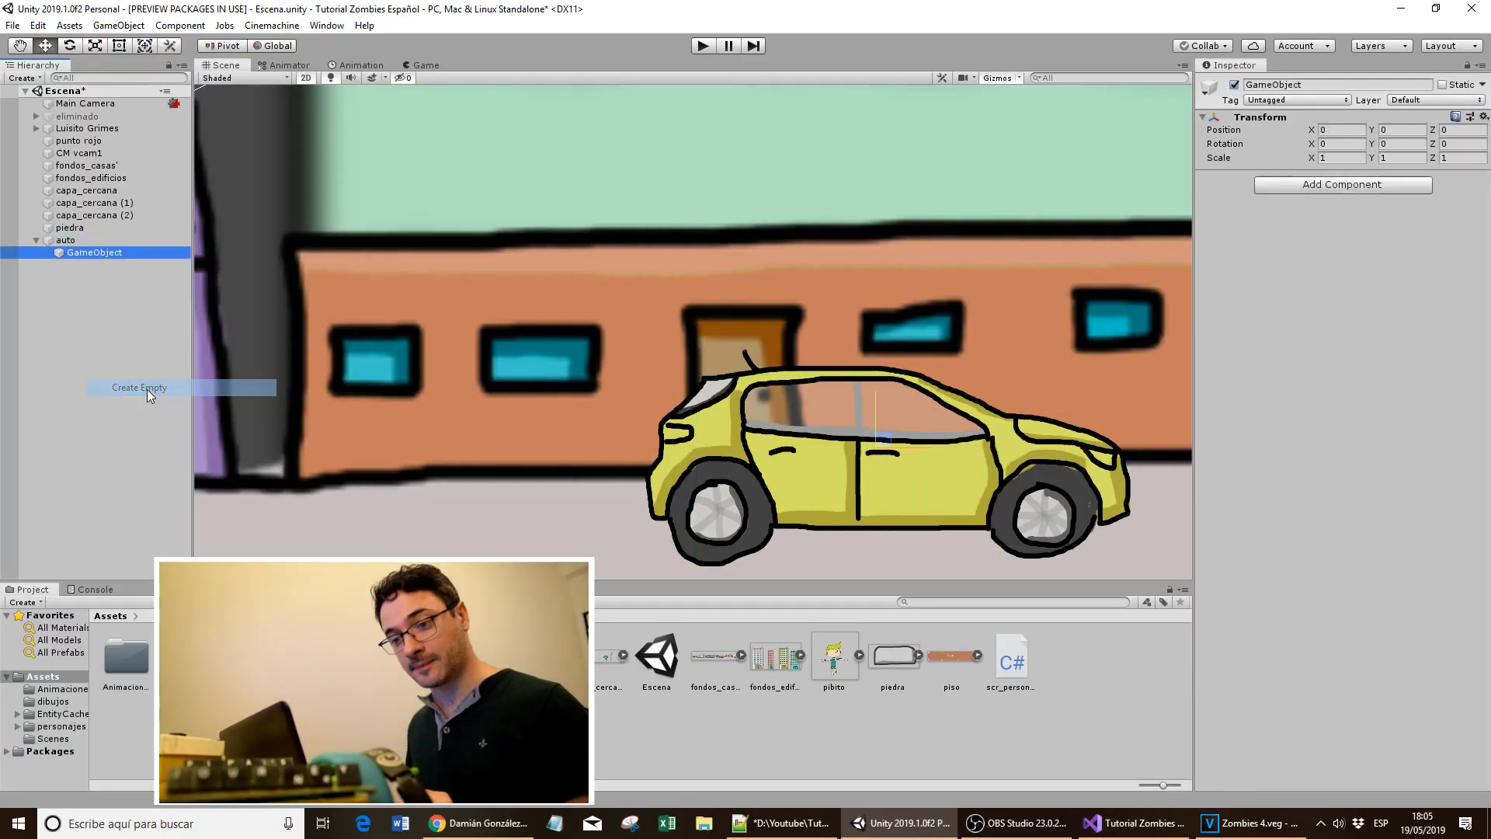
pyautogui.press('F2')
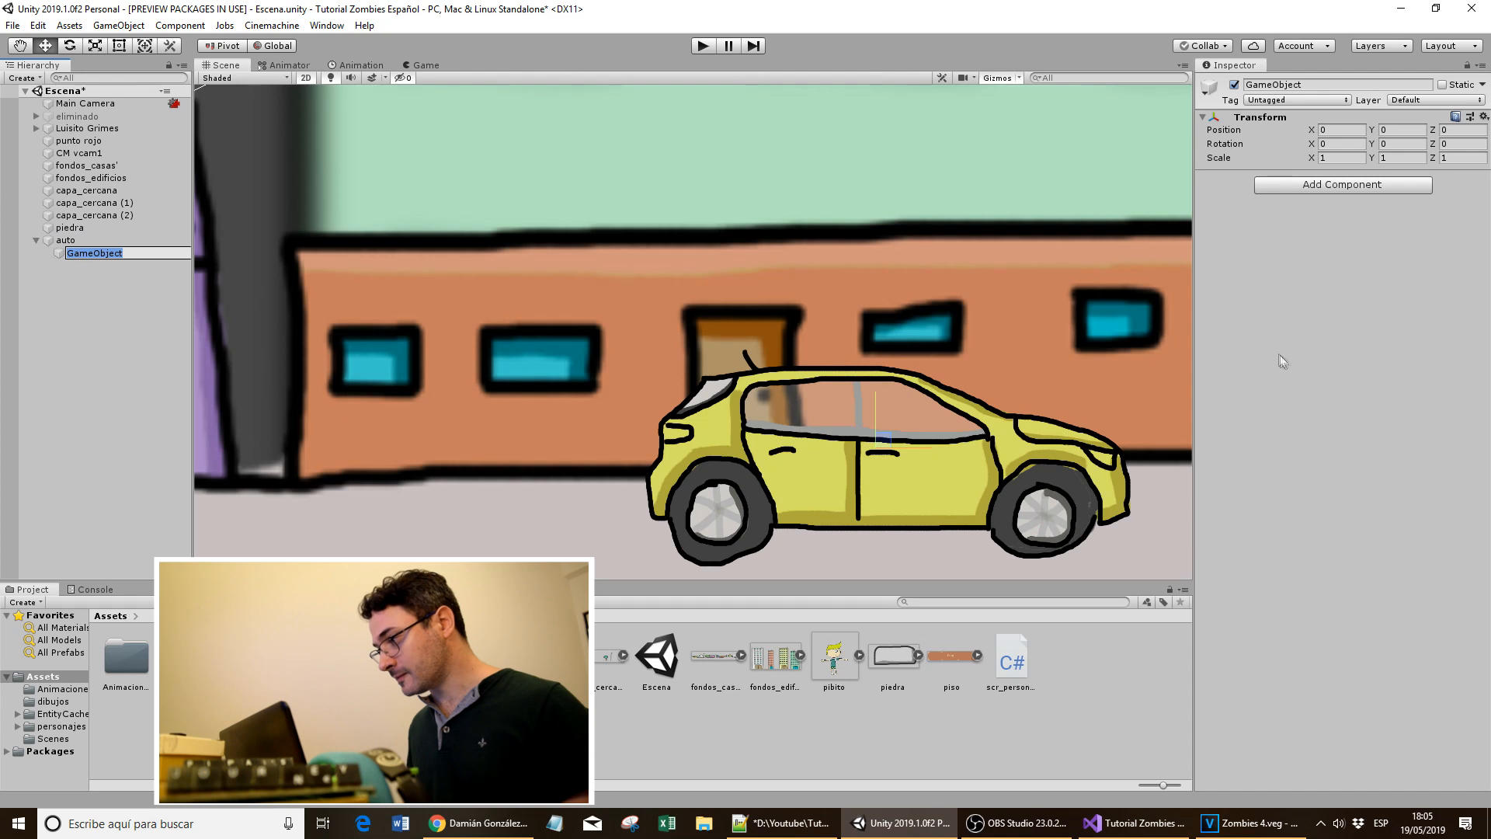
pyautogui.click(1350, 187)
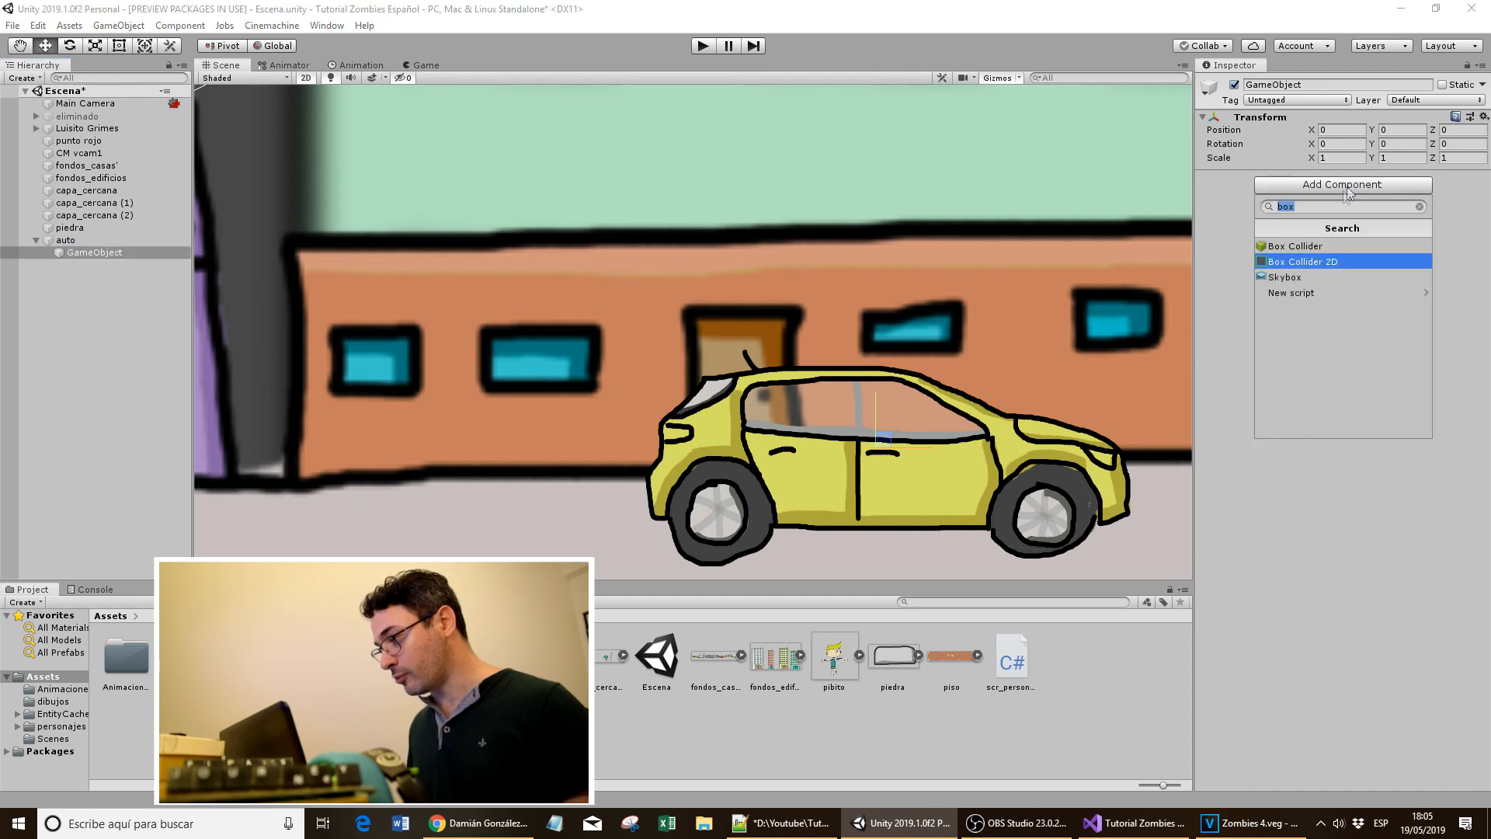
pyautogui.click(1312, 264)
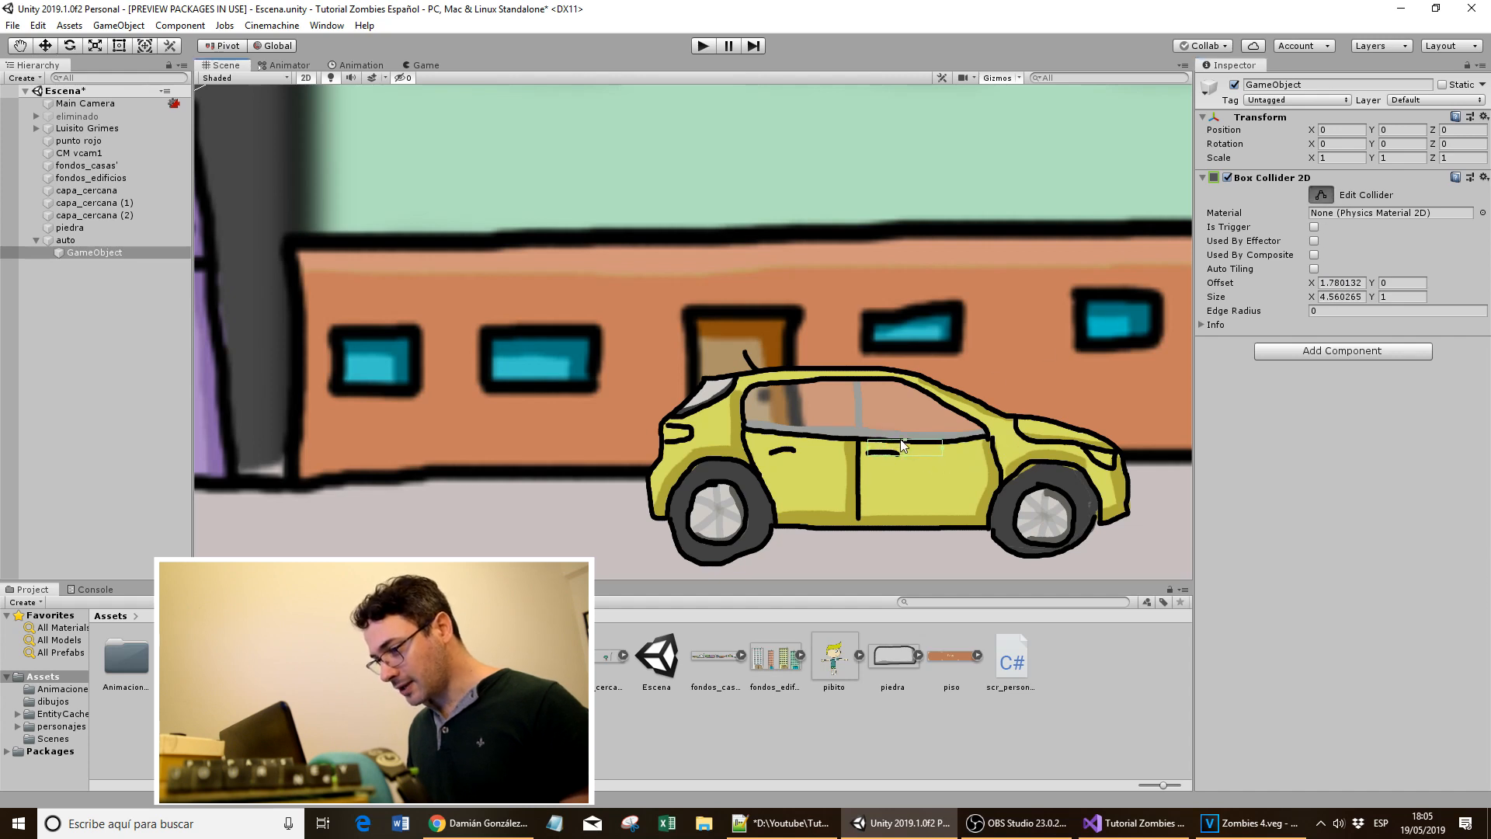
# - Rotate the child collider object to about -36.18 in Z and move it onto the windshield at about X 1.28, Y 0.33
pyautogui.click(81, 253)
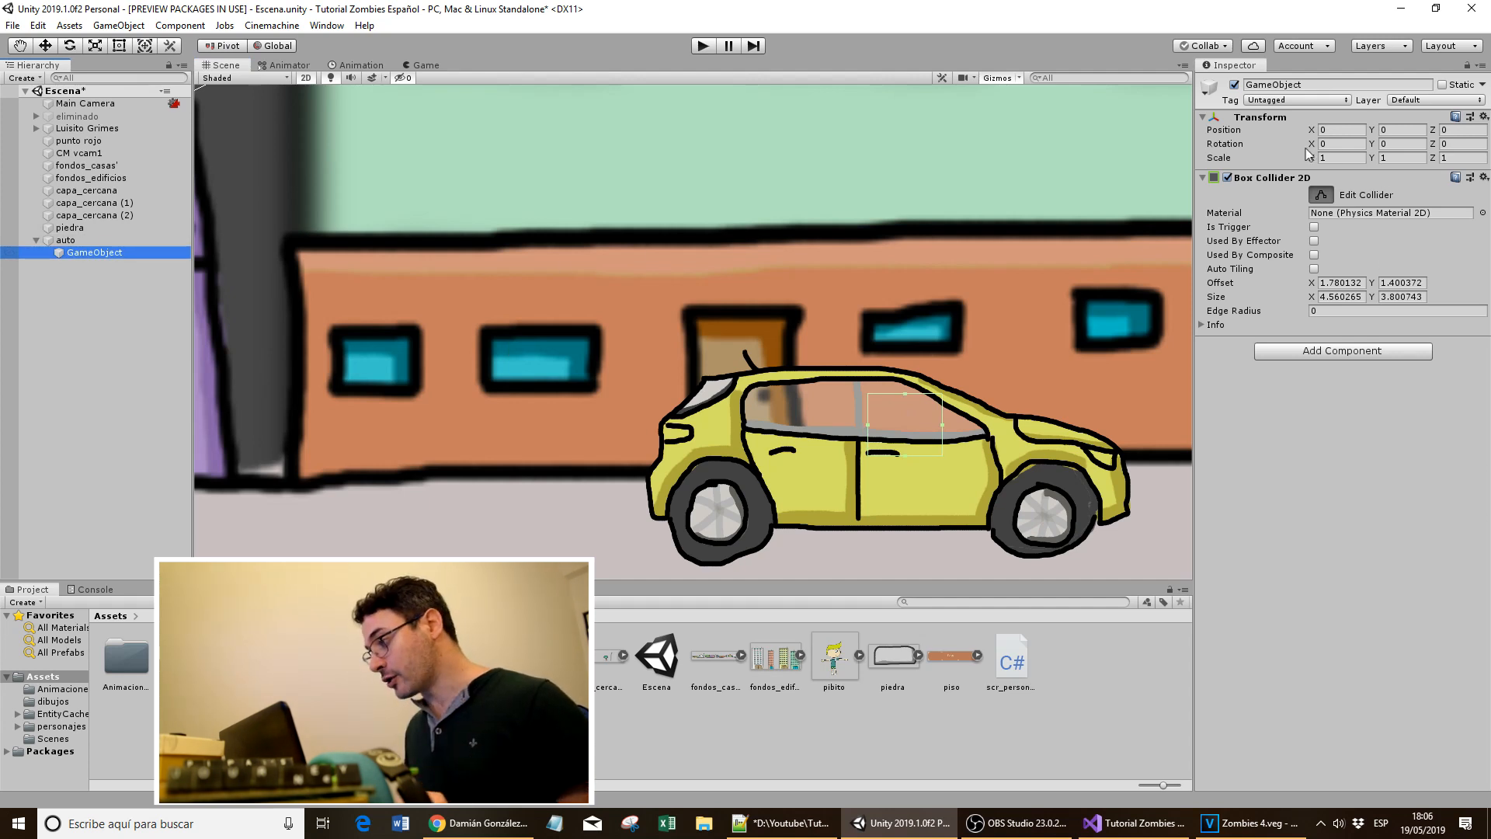
pyautogui.moveTo(1373, 146); pyautogui.dragTo(1390, 150)
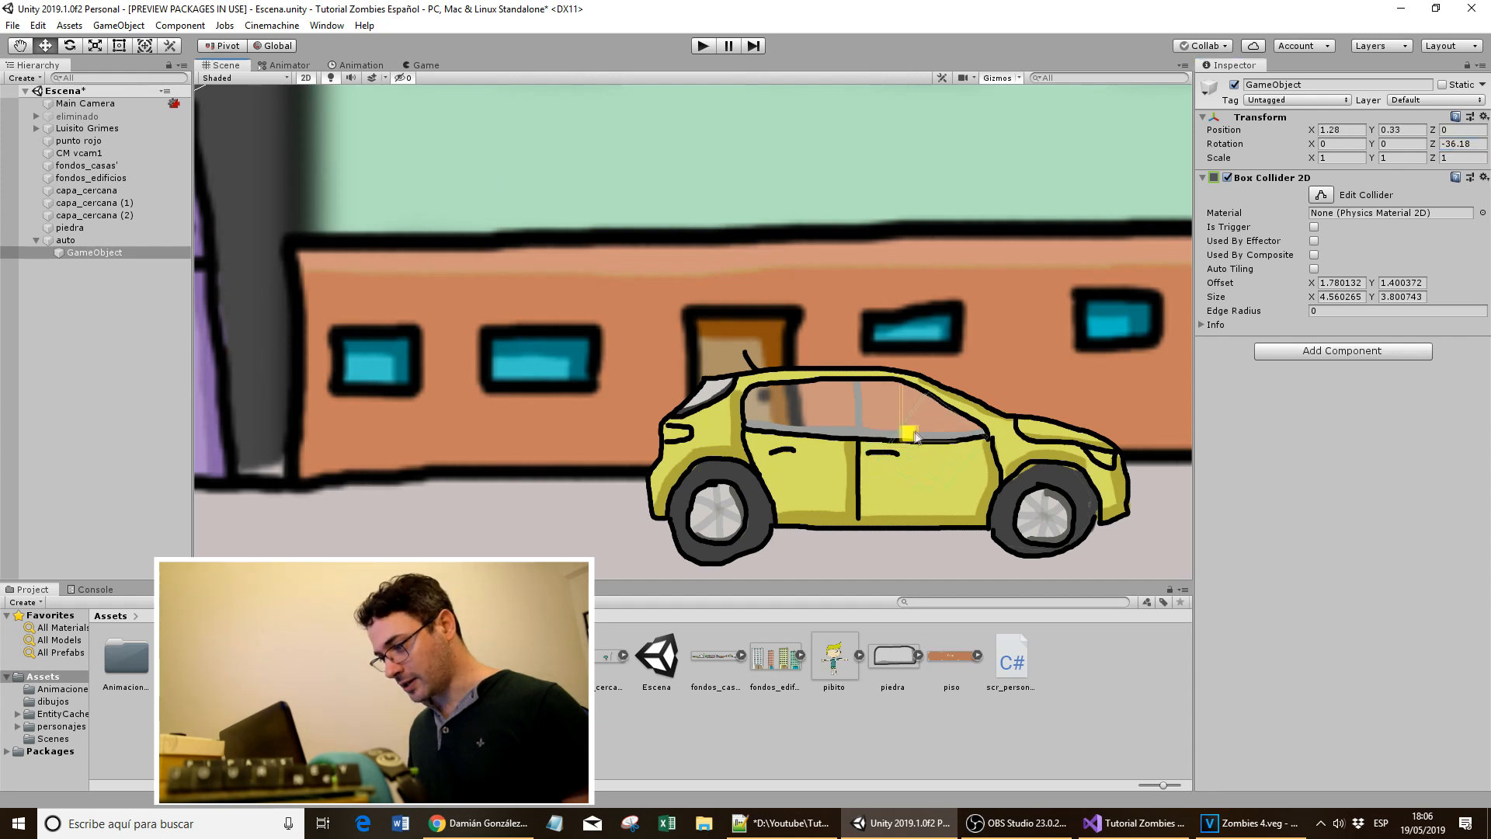
# - Assign the auto object and its child collider object to the Piso layer, applying the change to children
pyautogui.click(10, 242)
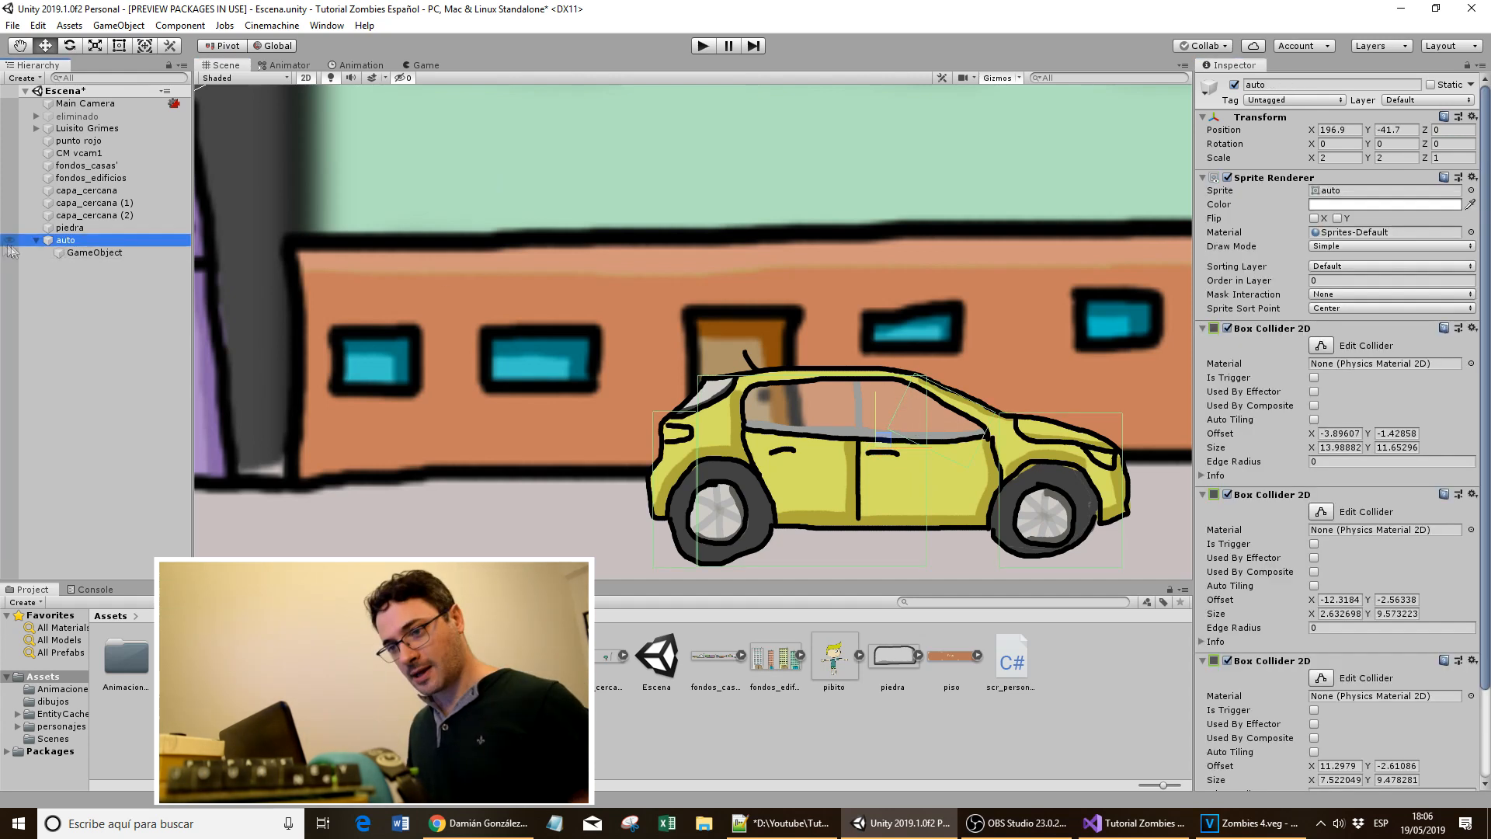
pyautogui.keyDown('ctrl'); pyautogui.click(82, 253); pyautogui.keyUp('ctrl')
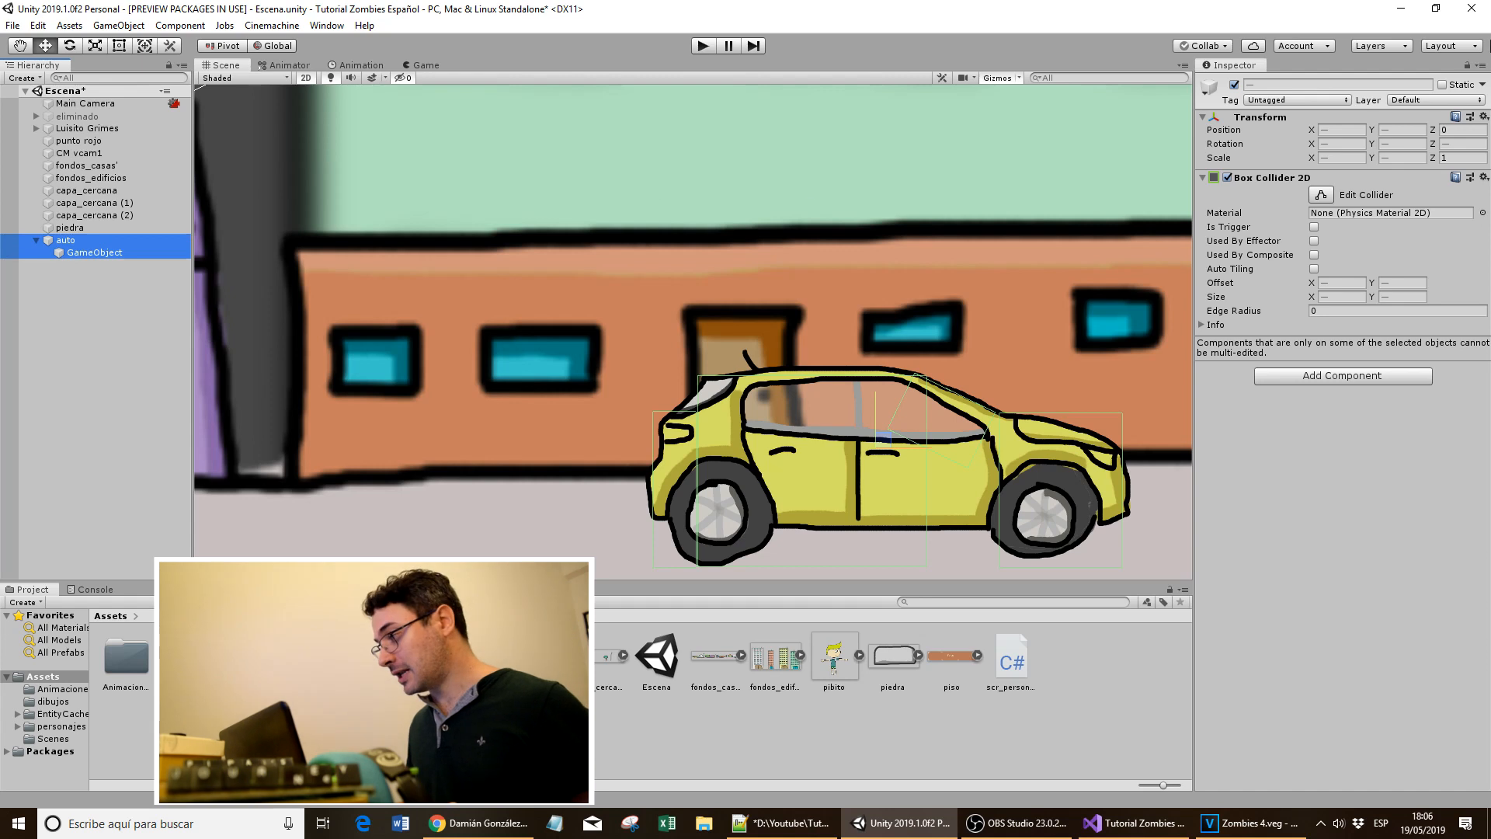
pyautogui.click(1427, 100)
pyautogui.click(1405, 202)
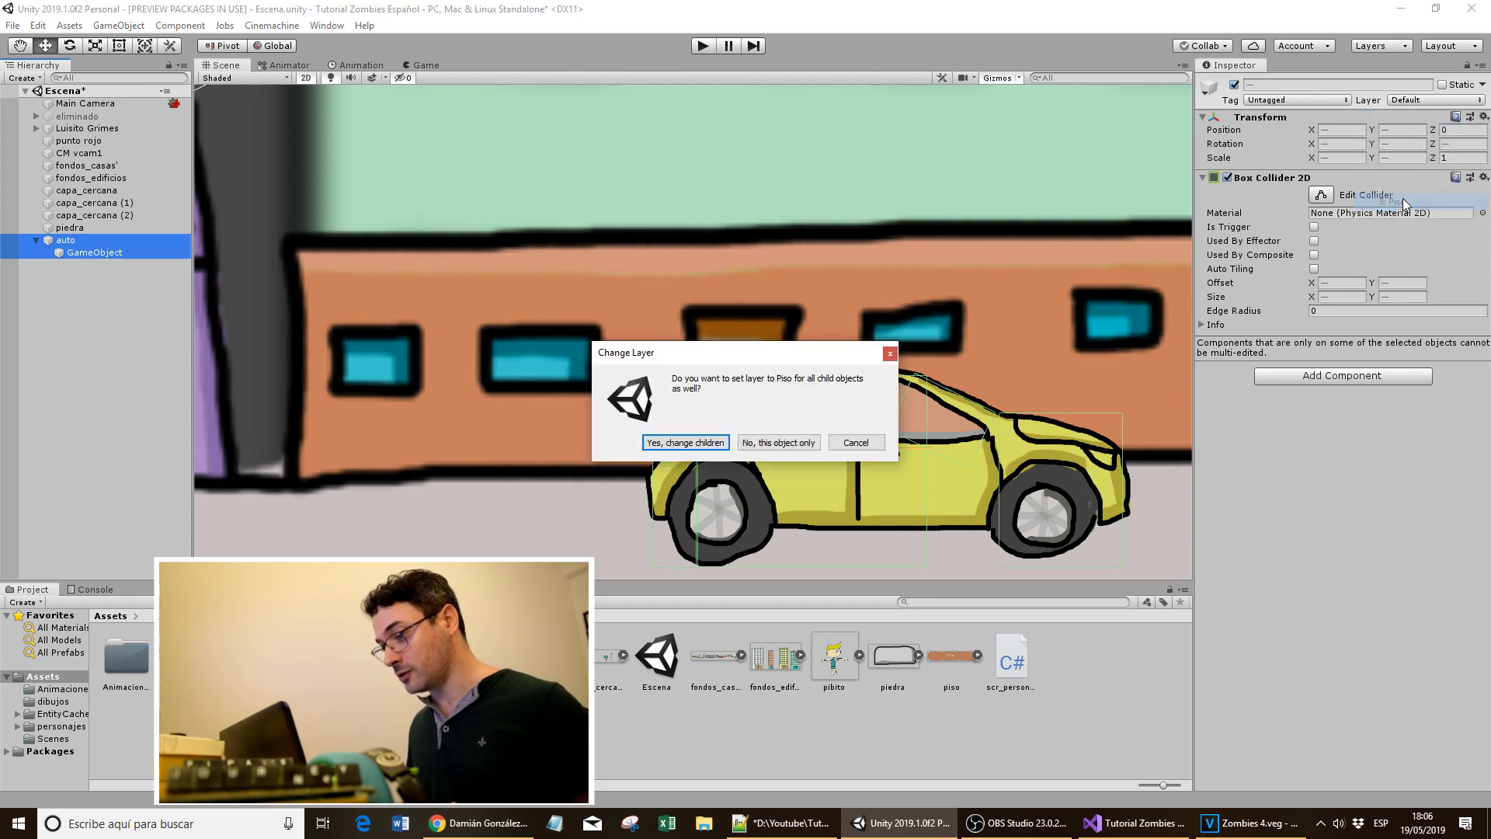
pyautogui.click(685, 442)
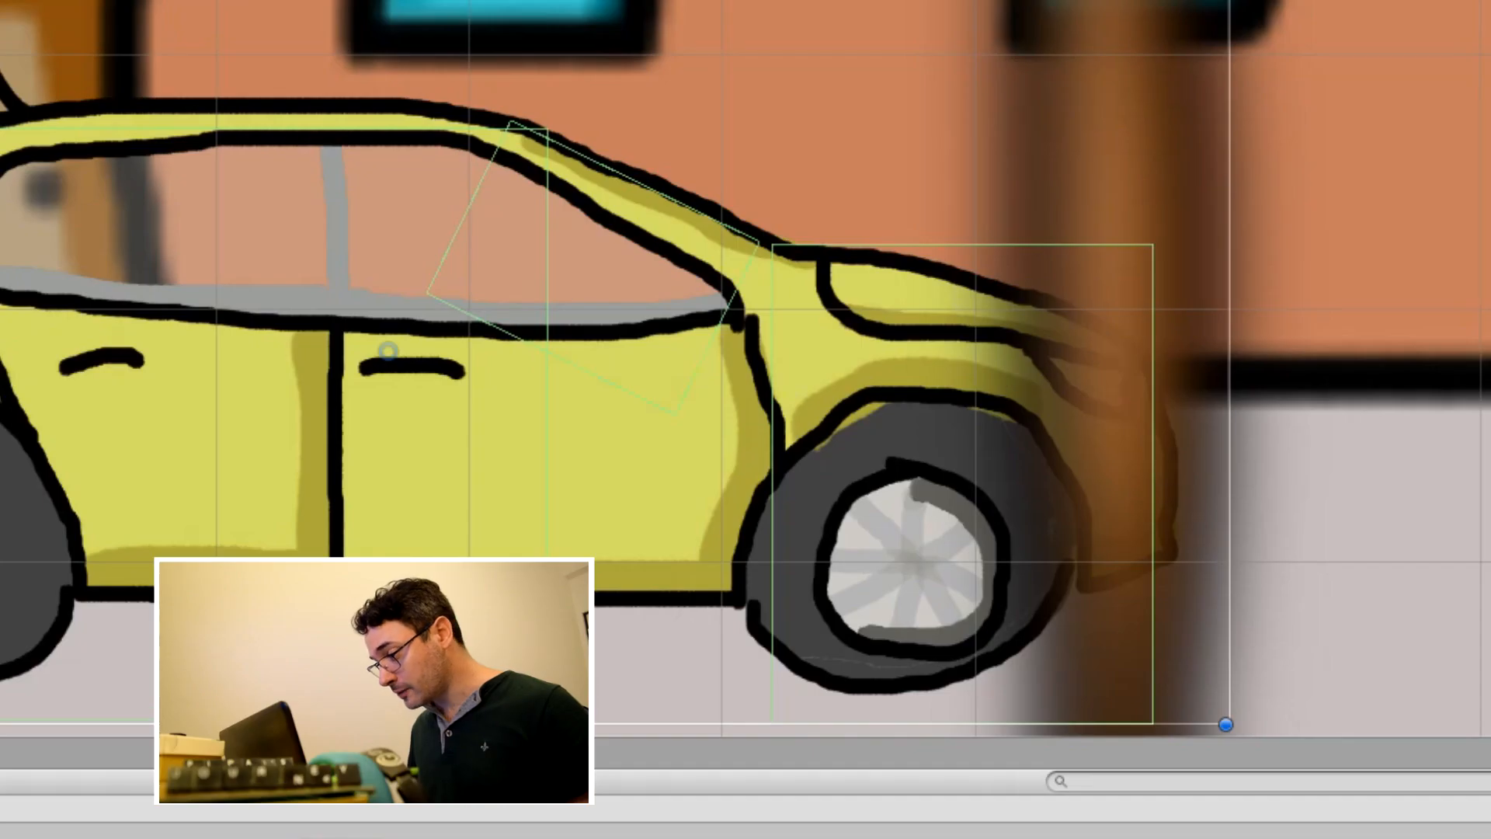
# - Lower the upper edge of the box collider over the car's hood to a Y size of about 7.84, and start Play mode
pyautogui.click(974, 259)
pyautogui.moveTo(963, 243); pyautogui.dragTo(976, 298)
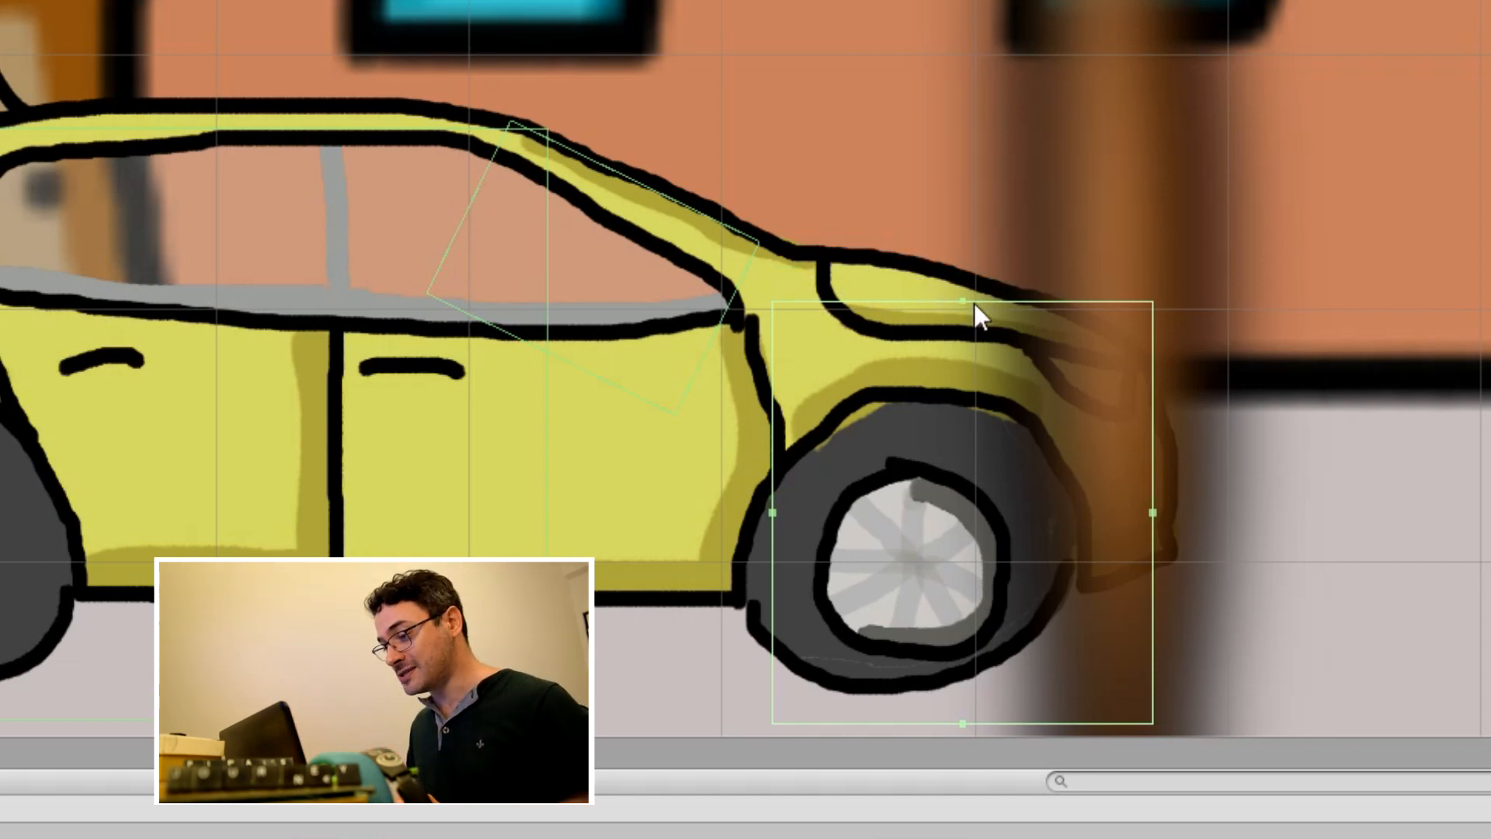
pyautogui.moveTo(966, 302); pyautogui.dragTo(967, 259)
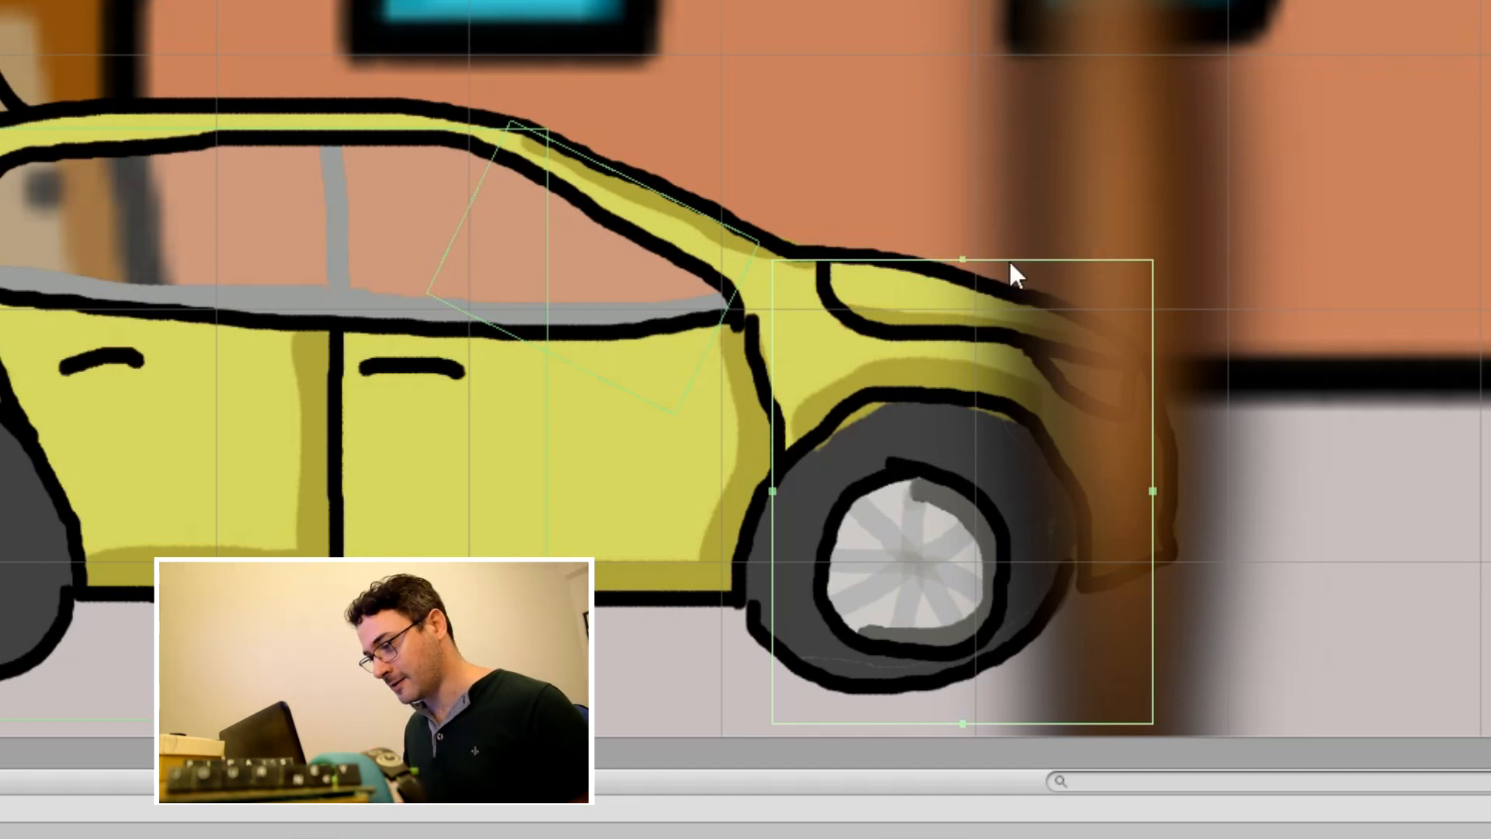
pyautogui.moveTo(963, 260); pyautogui.dragTo(988, 328)
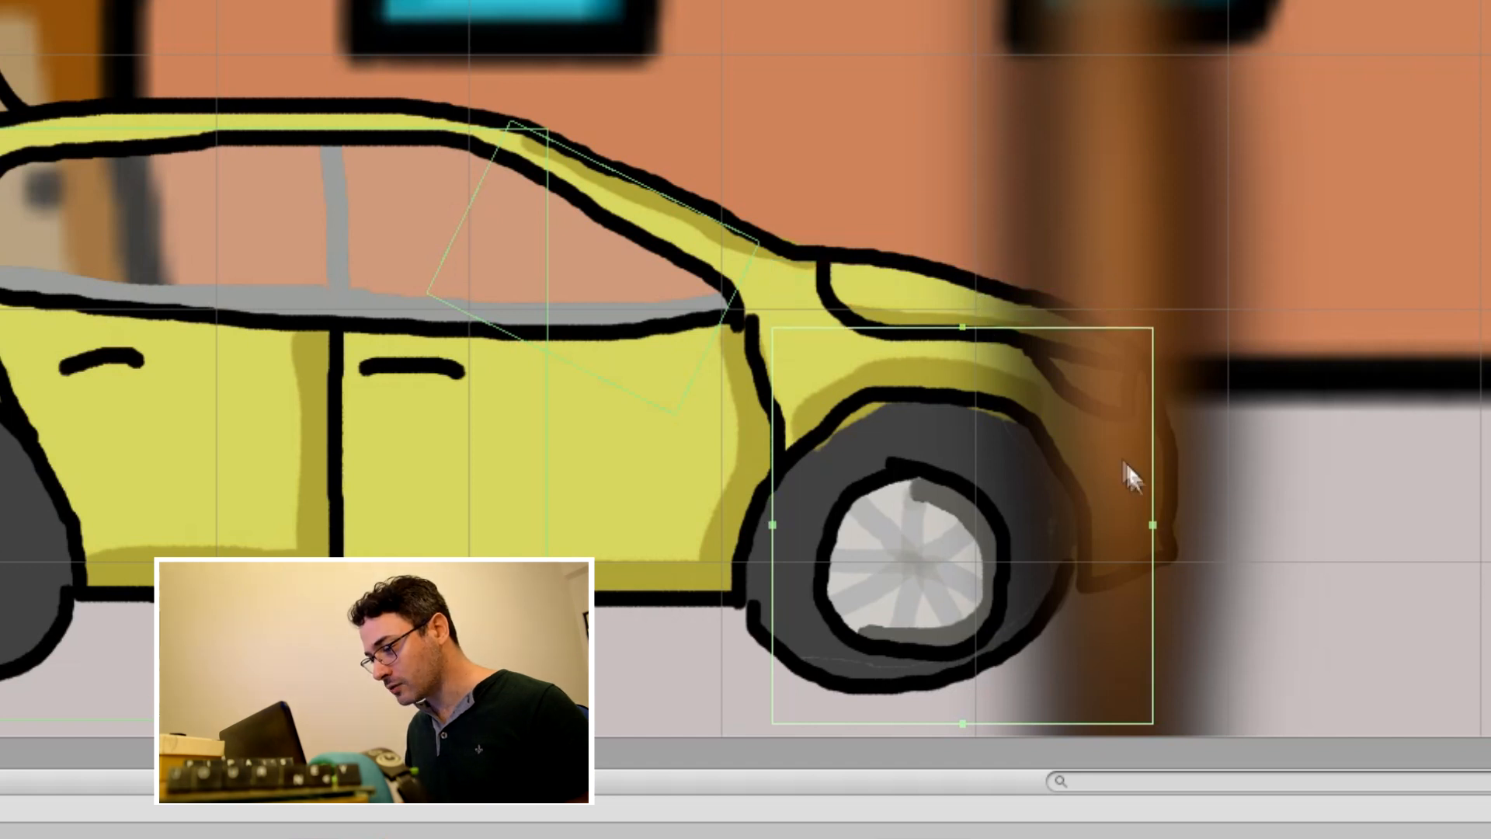
pyautogui.click(700, 47)
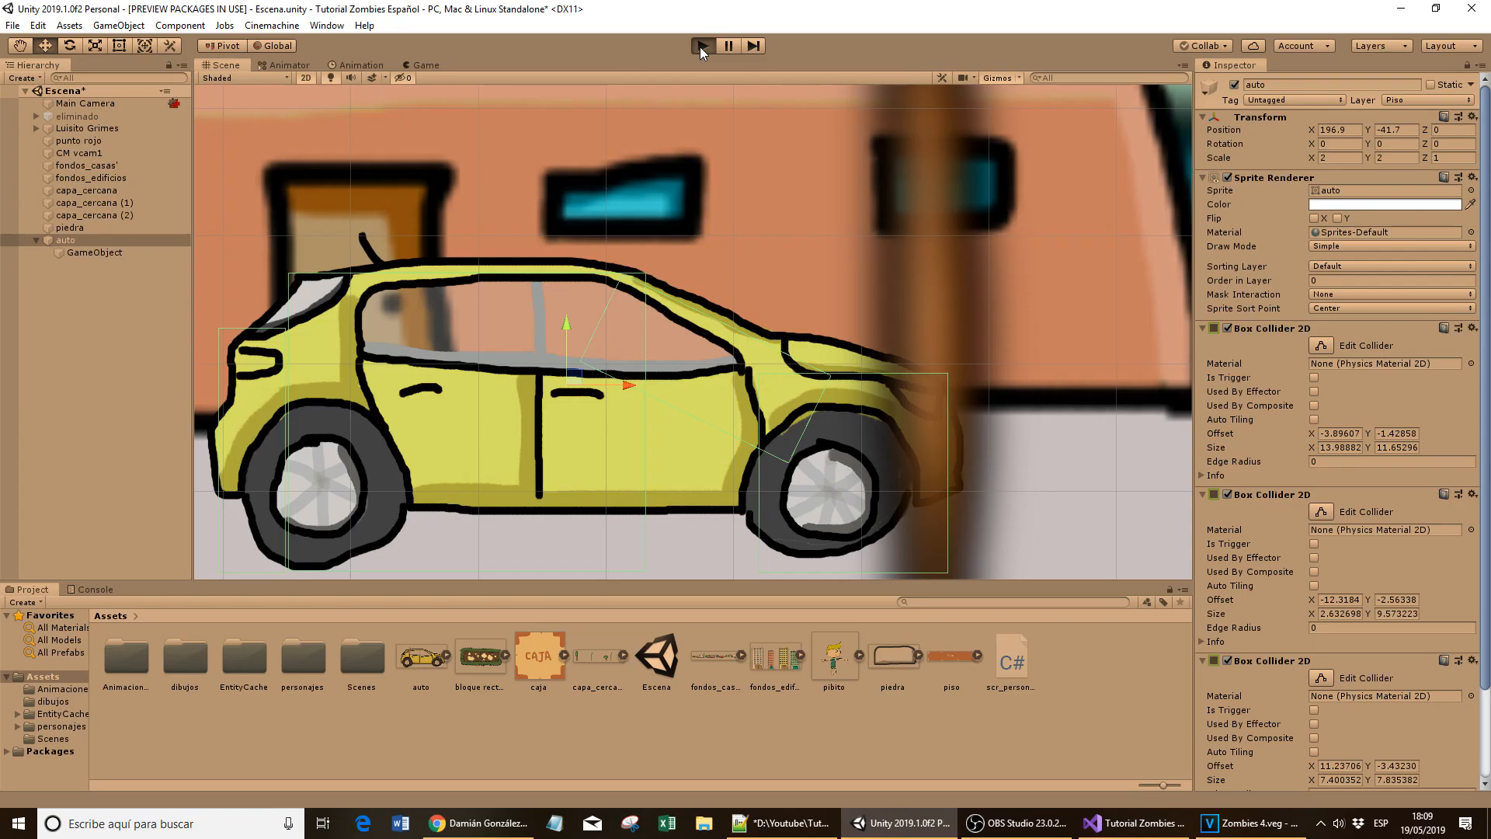